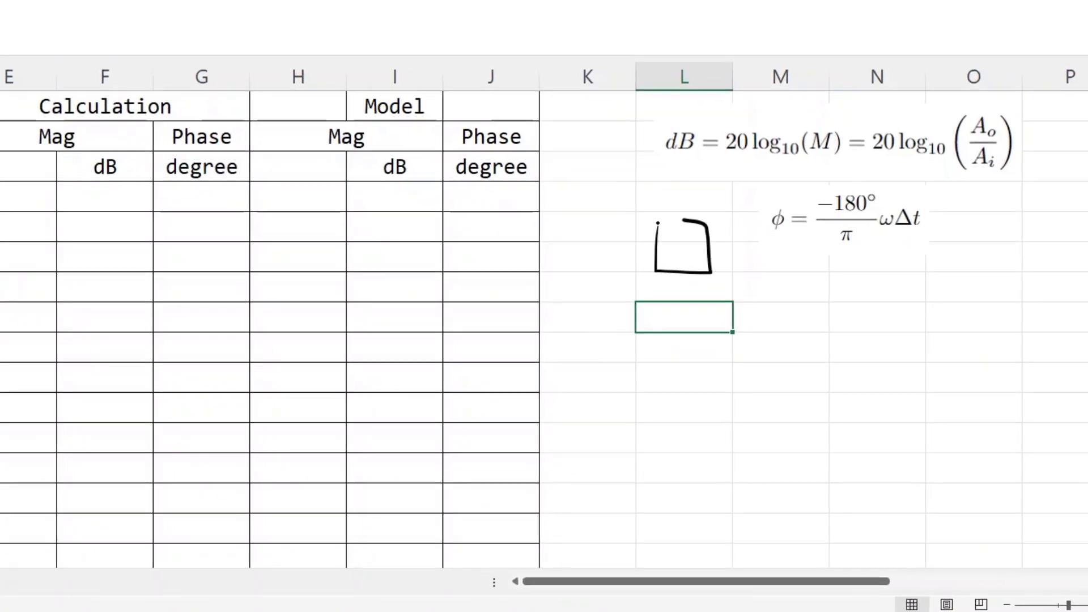
Step: Sketch a system block with an input arrow in black ink below the dB formula and handwrite A_in sin(ωt) above the arrow
{"action": "left_click_drag", "start_coordinate": [690, 284], "coordinate": [691, 302]}
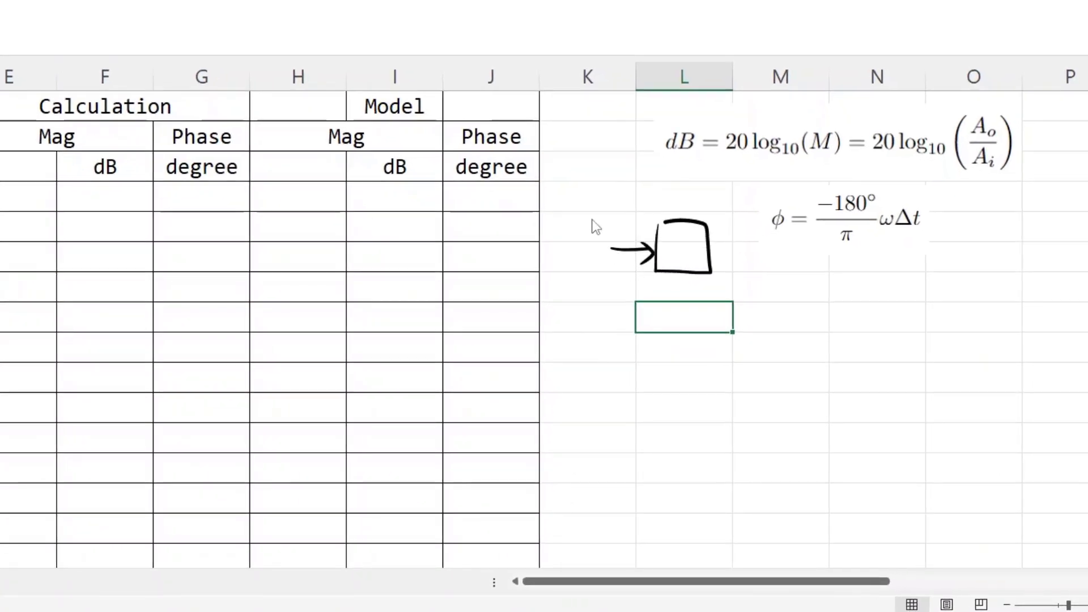
{"action": "mouse_move", "coordinate": [588, 232]}
{"action": "left_mouse_down"}
{"action": "mouse_move", "coordinate": [670, 214]}
{"action": "mouse_move", "coordinate": [683, 194]}
{"action": "left_mouse_up"}
{"action": "left_click", "coordinate": [608, 223]}
{"action": "left_click", "coordinate": [606, 217]}
{"action": "left_click", "coordinate": [641, 207]}
{"action": "left_click", "coordinate": [671, 196]}
{"action": "left_click_drag", "start_coordinate": [687, 188], "coordinate": [692, 201]}
{"action": "left_click_drag", "start_coordinate": [685, 196], "coordinate": [694, 192]}
{"action": "left_click_drag", "start_coordinate": [694, 184], "coordinate": [701, 203]}
{"action": "left_click_drag", "start_coordinate": [664, 190], "coordinate": [669, 211]}
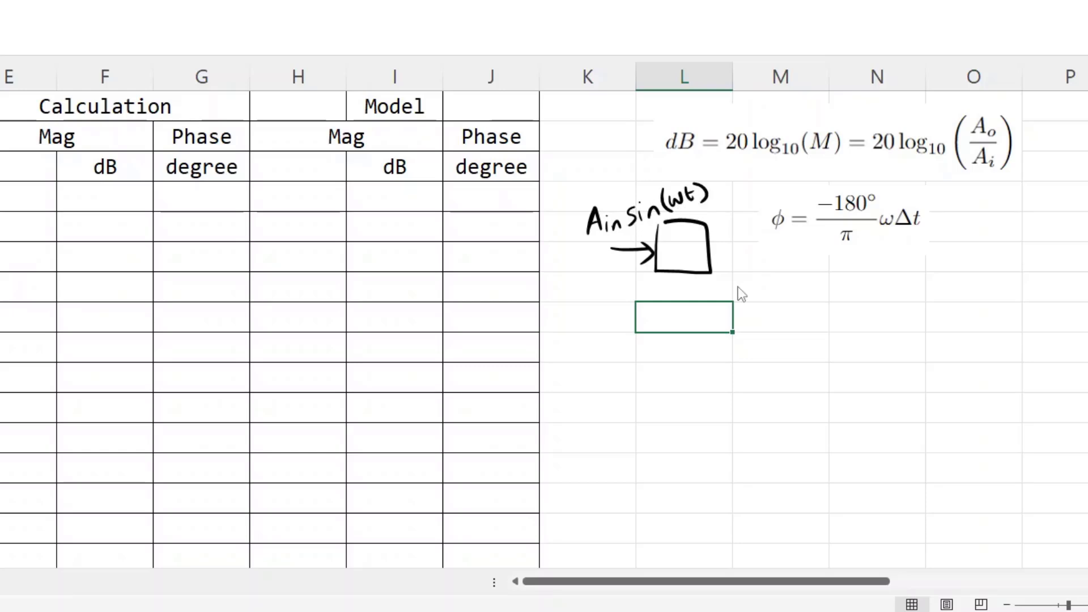
Step: Draw an output arrow leaving the sketched block and handwrite A_out sin(ωt + φ) beneath it
{"action": "left_click_drag", "start_coordinate": [717, 259], "coordinate": [743, 259]}
{"action": "left_click_drag", "start_coordinate": [735, 253], "coordinate": [760, 294]}
{"action": "left_click_drag", "start_coordinate": [769, 294], "coordinate": [781, 301]}
{"action": "mouse_move", "coordinate": [786, 288]}
{"action": "left_mouse_down"}
{"action": "mouse_move", "coordinate": [785, 301]}
{"action": "mouse_move", "coordinate": [804, 302]}
{"action": "left_mouse_up"}
{"action": "mouse_move", "coordinate": [818, 292]}
{"action": "left_mouse_down"}
{"action": "mouse_move", "coordinate": [818, 304]}
{"action": "mouse_move", "coordinate": [835, 302]}
{"action": "mouse_move", "coordinate": [820, 288]}
{"action": "mouse_move", "coordinate": [850, 301]}
{"action": "left_mouse_up"}
{"action": "mouse_move", "coordinate": [857, 288]}
{"action": "left_mouse_down"}
{"action": "mouse_move", "coordinate": [863, 296]}
{"action": "mouse_move", "coordinate": [878, 281]}
{"action": "left_mouse_up"}
{"action": "mouse_move", "coordinate": [885, 274]}
{"action": "left_mouse_down"}
{"action": "mouse_move", "coordinate": [887, 294]}
{"action": "mouse_move", "coordinate": [894, 281]}
{"action": "left_mouse_up"}
{"action": "mouse_move", "coordinate": [903, 278]}
{"action": "left_mouse_down"}
{"action": "mouse_move", "coordinate": [903, 291]}
{"action": "mouse_move", "coordinate": [920, 295]}
{"action": "mouse_move", "coordinate": [934, 276]}
{"action": "mouse_move", "coordinate": [922, 288]}
{"action": "left_mouse_up"}
{"action": "mouse_move", "coordinate": [928, 266]}
{"action": "left_mouse_down"}
{"action": "mouse_move", "coordinate": [927, 292]}
{"action": "mouse_move", "coordinate": [943, 296]}
{"action": "left_mouse_up"}
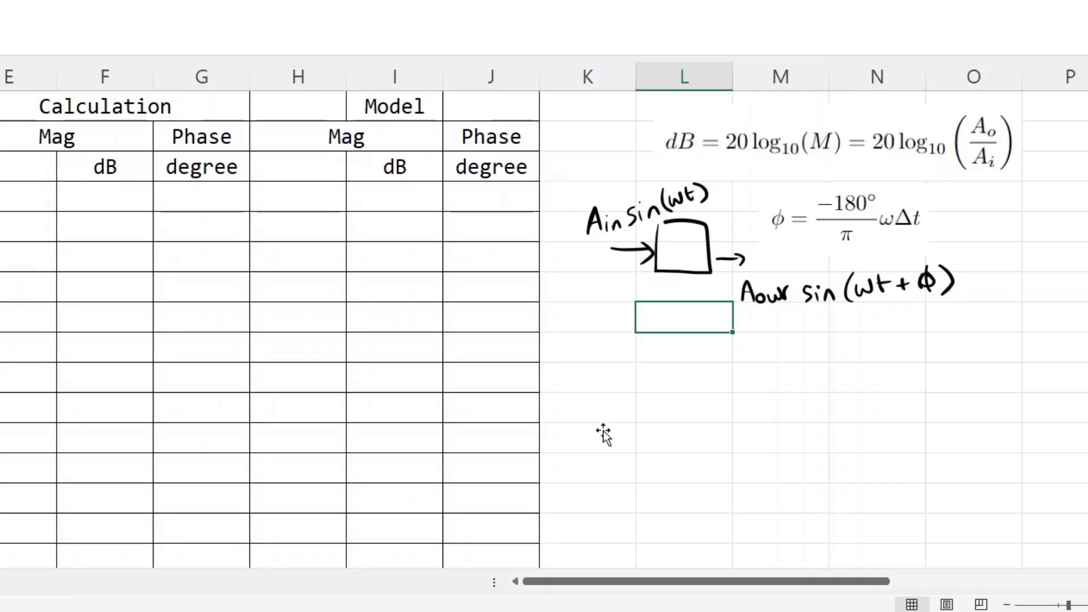
Step: Draw a sine wave below the block sketch and place a flatter copy beneath it, shifted slightly to the right
{"action": "mouse_move", "coordinate": [602, 414]}
{"action": "left_mouse_down"}
{"action": "mouse_move", "coordinate": [612, 387]}
{"action": "mouse_move", "coordinate": [657, 382]}
{"action": "mouse_move", "coordinate": [705, 413]}
{"action": "mouse_move", "coordinate": [742, 366]}
{"action": "mouse_move", "coordinate": [776, 411]}
{"action": "mouse_move", "coordinate": [832, 367]}
{"action": "mouse_move", "coordinate": [864, 397]}
{"action": "left_mouse_up"}
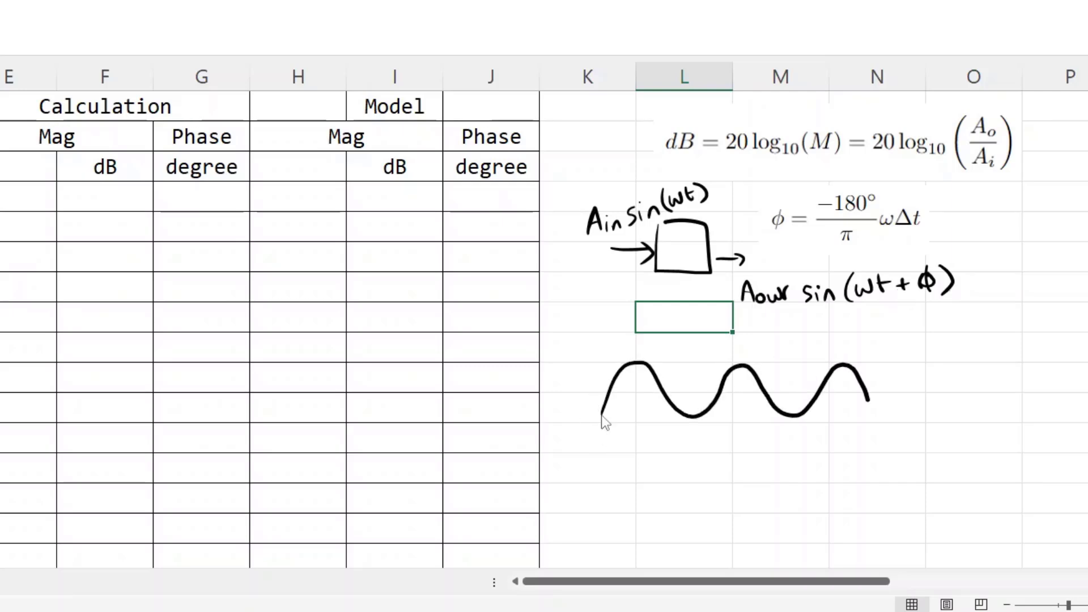
{"action": "left_click", "coordinate": [690, 418]}
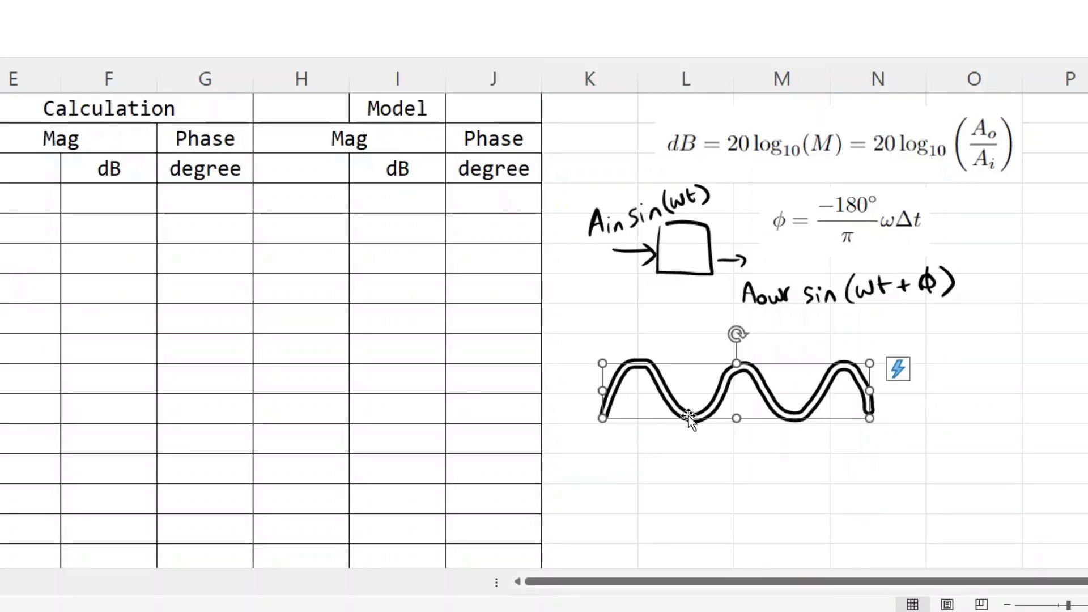
{"action": "key", "text": "ctrl+c"}
{"action": "key", "text": "ctrl+v"}
{"action": "mouse_move", "coordinate": [694, 437]}
{"action": "left_mouse_down"}
{"action": "mouse_move", "coordinate": [675, 461]}
{"action": "mouse_move", "coordinate": [677, 488]}
{"action": "left_mouse_up"}
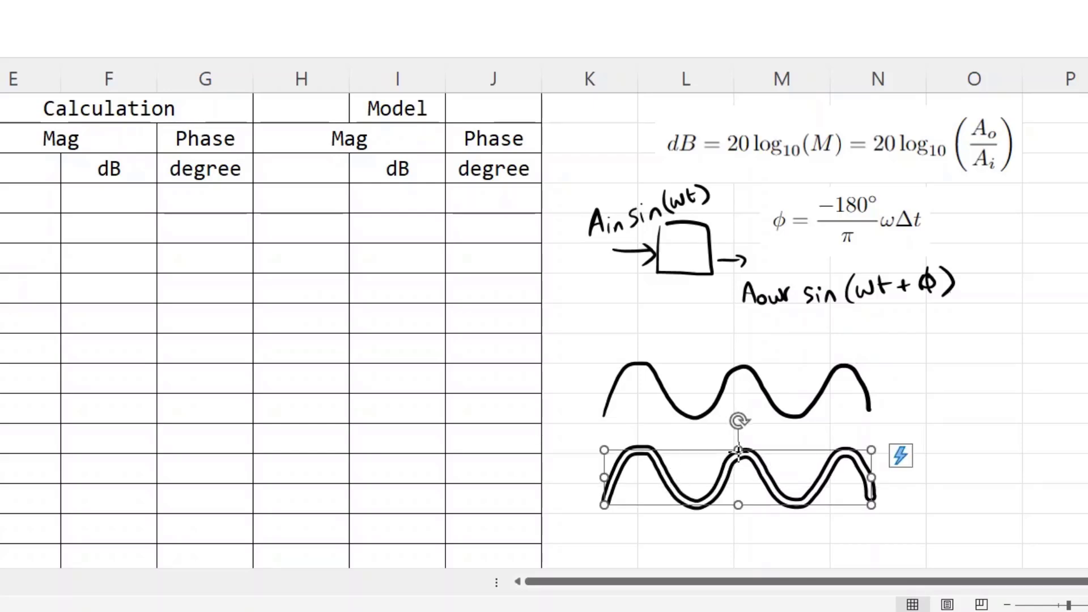
{"action": "mouse_move", "coordinate": [738, 450]}
{"action": "left_mouse_down"}
{"action": "mouse_move", "coordinate": [741, 420]}
{"action": "mouse_move", "coordinate": [737, 485]}
{"action": "left_mouse_up"}
{"action": "left_click", "coordinate": [715, 430]}
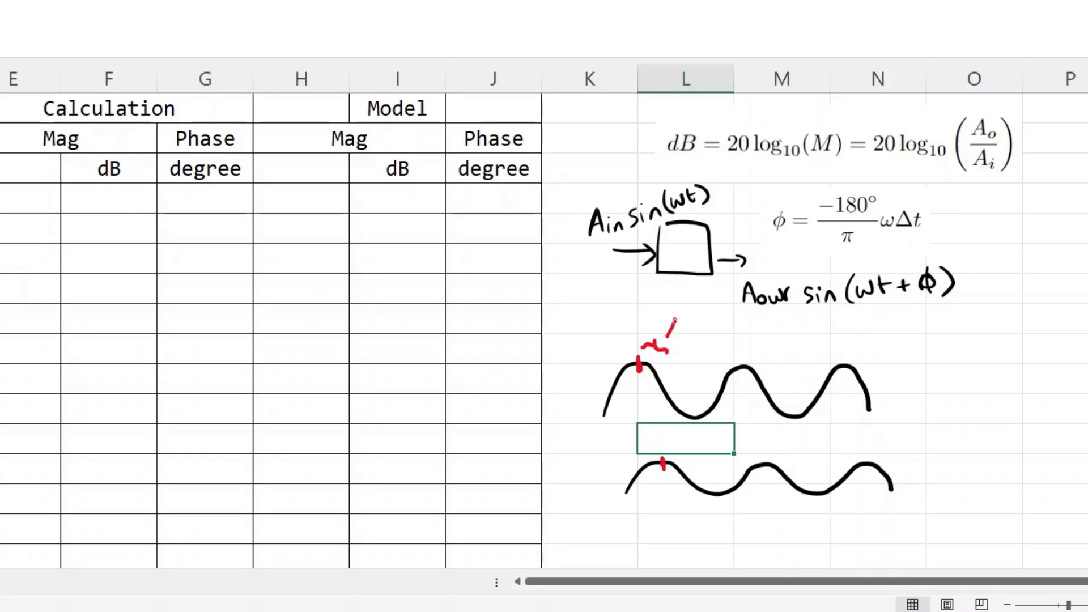
Step: Label the shift between the two wave peaks Δt in red ink and underline the Delta time, Aout and Ain headings
{"action": "left_click_drag", "start_coordinate": [678, 321], "coordinate": [692, 336]}
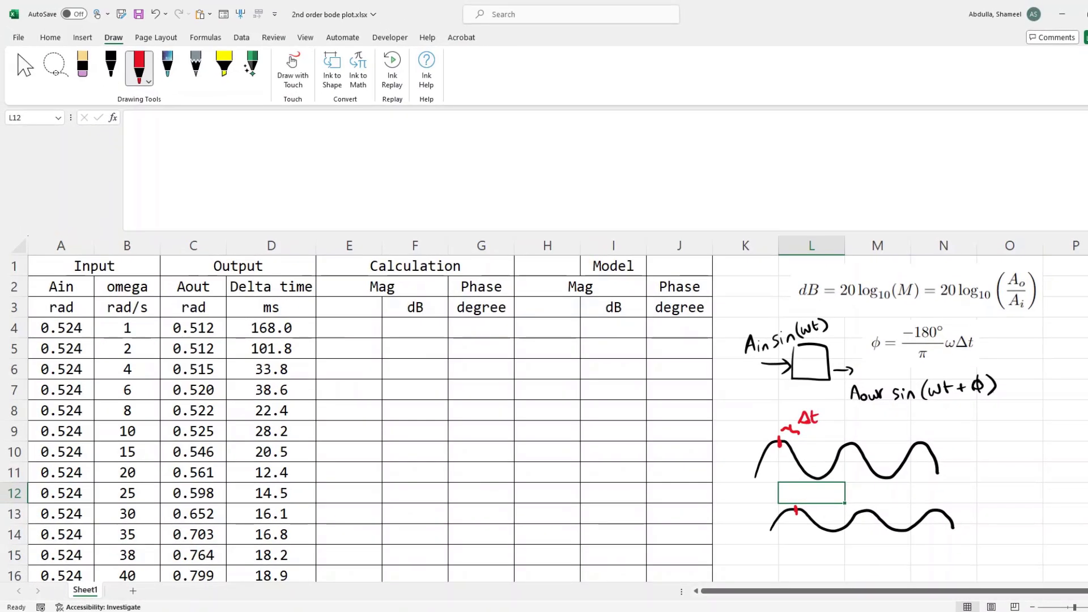
{"action": "left_click_drag", "start_coordinate": [240, 300], "coordinate": [299, 295]}
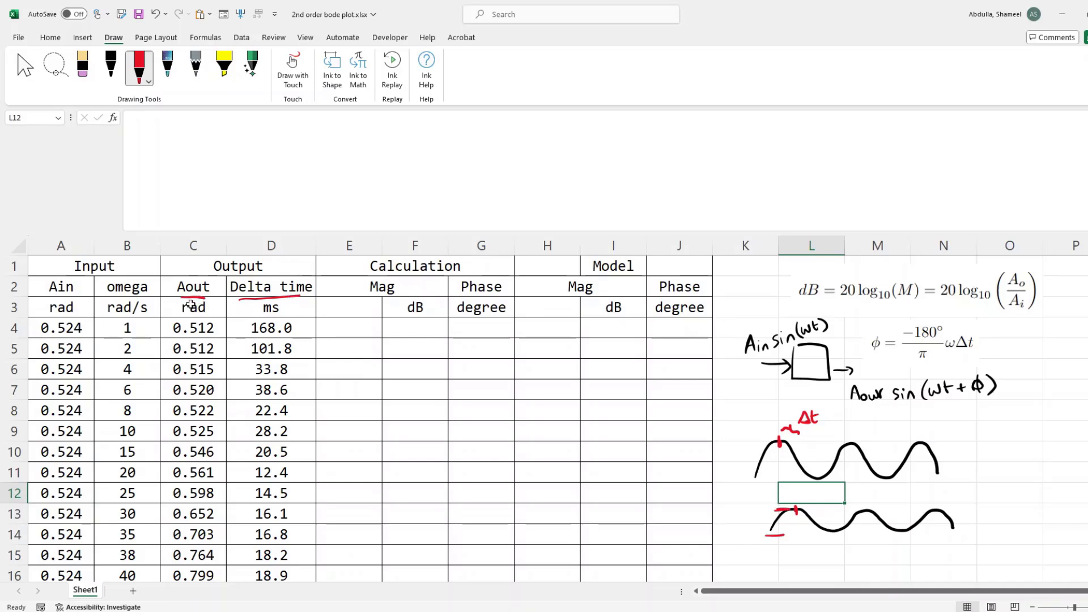
{"action": "left_click_drag", "start_coordinate": [49, 295], "coordinate": [72, 292]}
{"action": "left_click", "coordinate": [68, 328]}
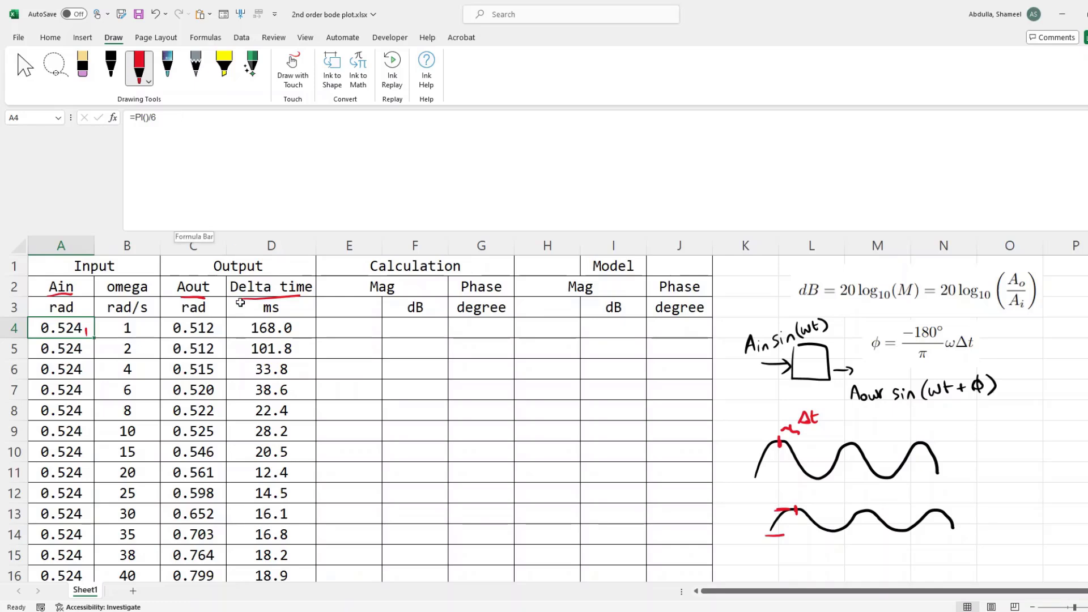
Step: Apply blue gradient data bars to the Aout values in C4:C27
{"action": "left_click_drag", "start_coordinate": [194, 332], "coordinate": [178, 506]}
{"action": "scroll", "coordinate": [179, 506], "scroll_direction": "down", "scroll_amount": 4}
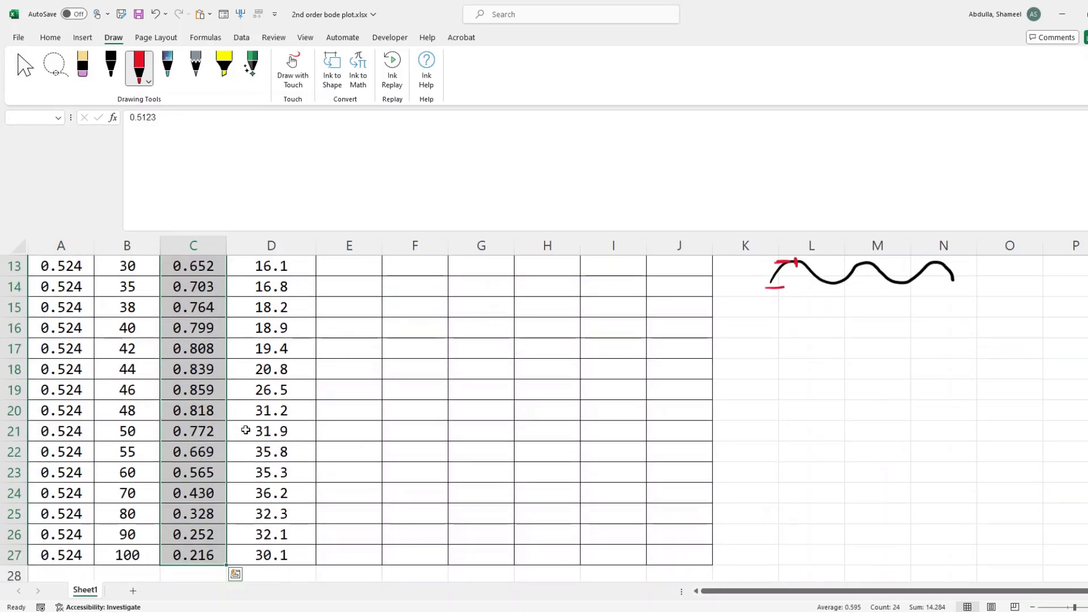
{"action": "left_click", "coordinate": [54, 39]}
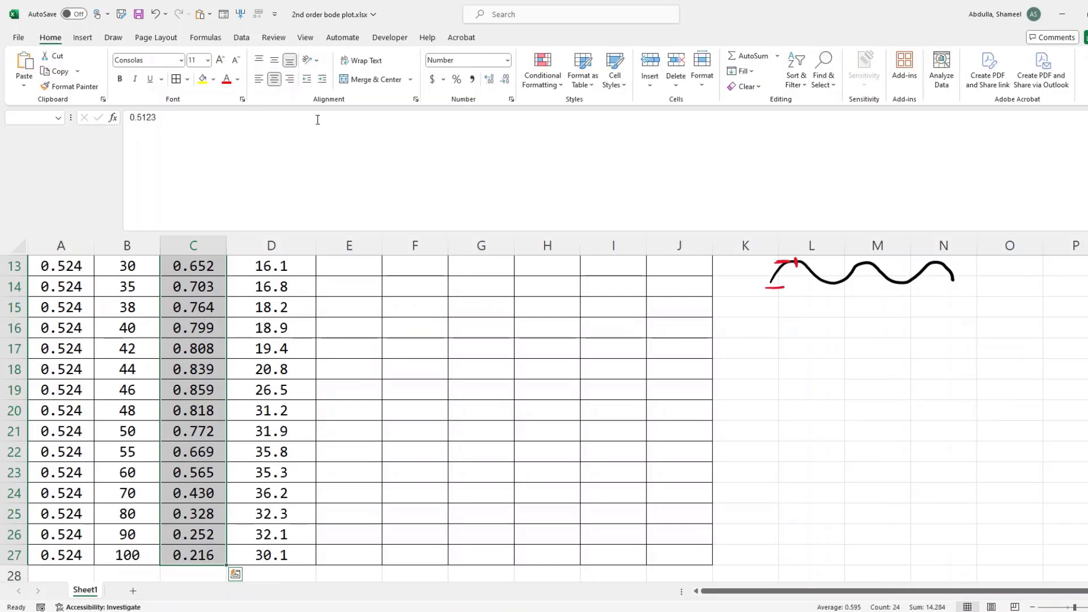
{"action": "left_click", "coordinate": [542, 70]}
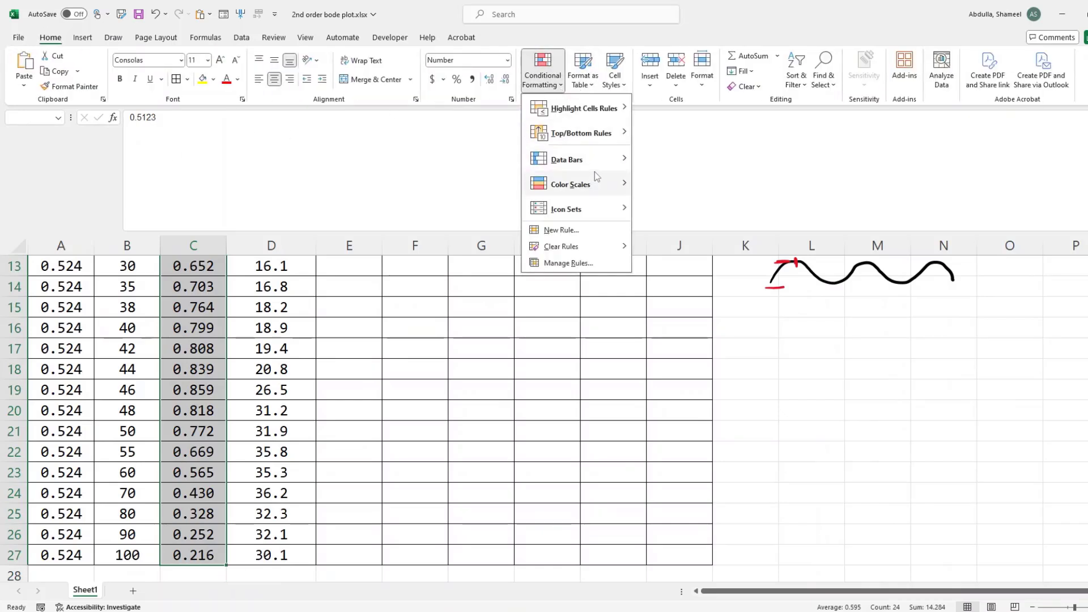
{"action": "mouse_move", "coordinate": [596, 159]}
{"action": "left_click", "coordinate": [645, 176]}
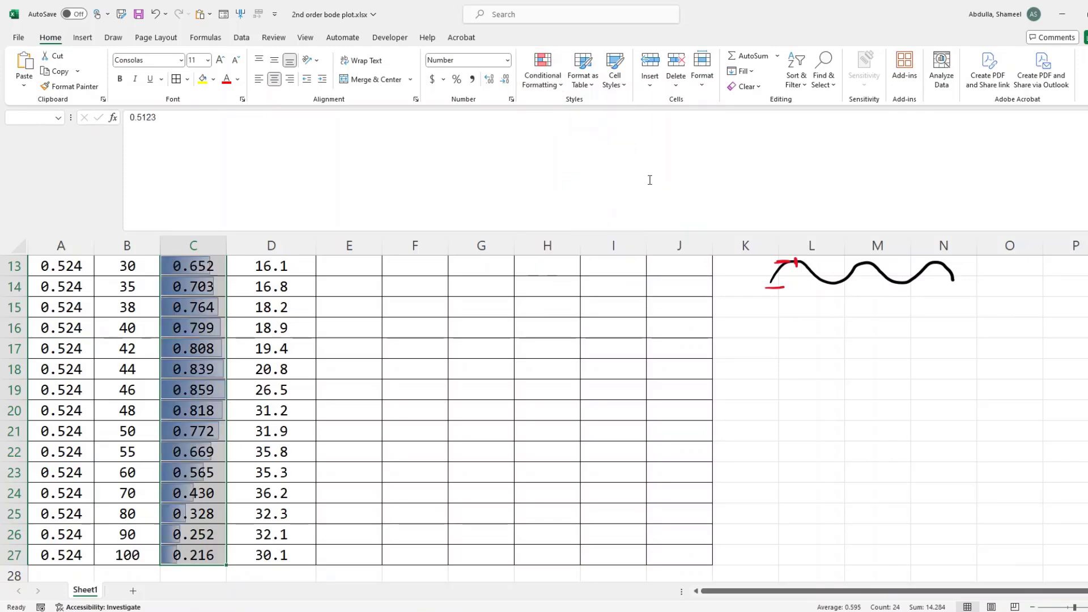
Step: Examine how the Aout values rise, peak and fall against omega across rows 4 to 27
{"action": "left_click", "coordinate": [190, 382]}
{"action": "scroll", "coordinate": [195, 383], "scroll_direction": "up", "scroll_amount": 4}
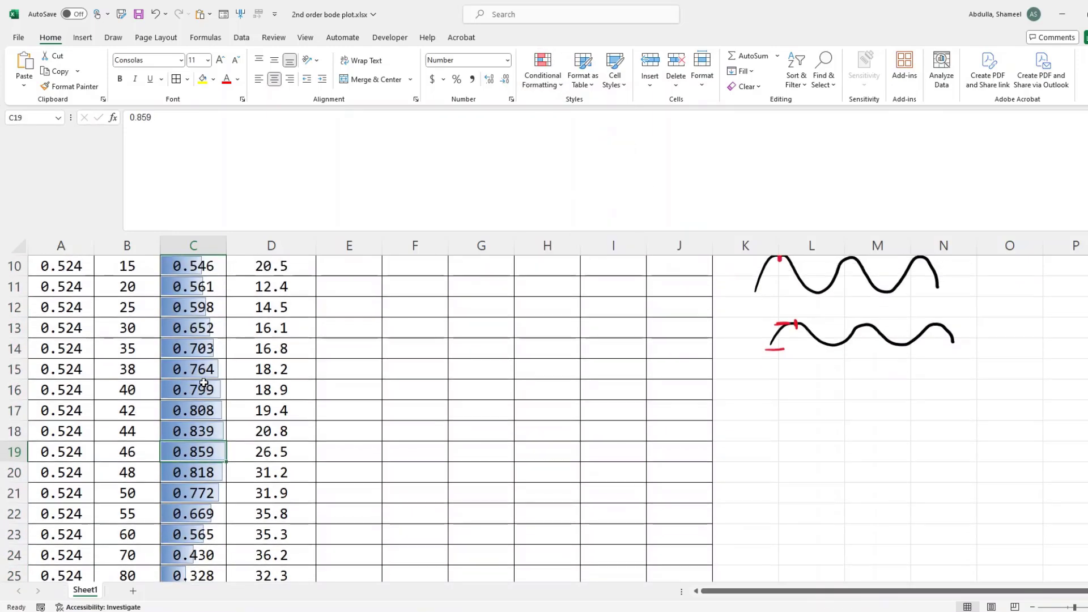
{"action": "scroll", "coordinate": [148, 414], "scroll_direction": "down", "scroll_amount": 2}
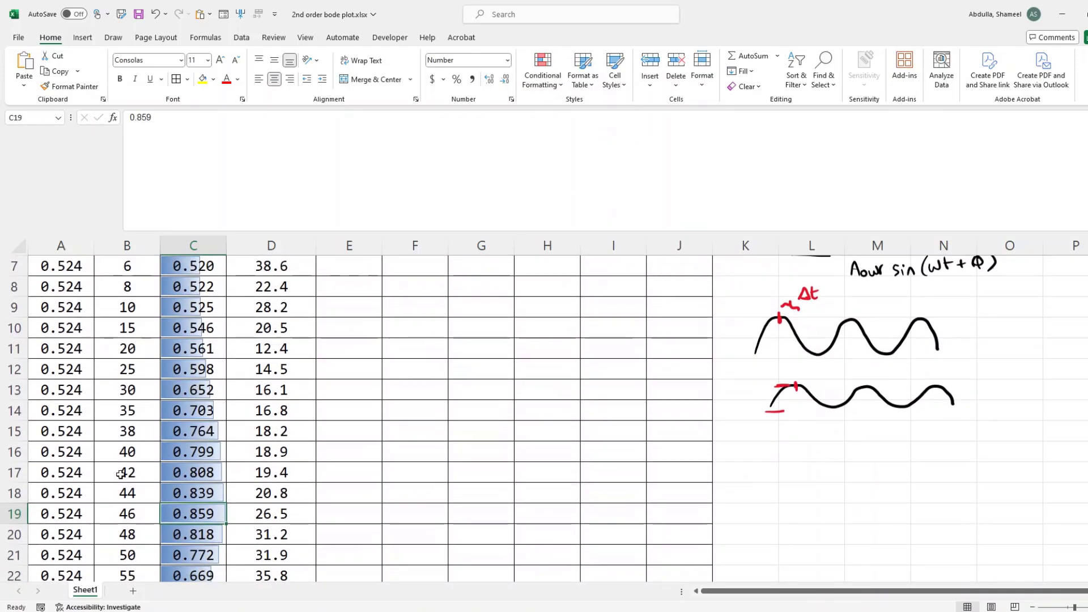
{"action": "scroll", "coordinate": [120, 474], "scroll_direction": "down", "scroll_amount": 3}
{"action": "scroll", "coordinate": [195, 435], "scroll_direction": "up", "scroll_amount": 3}
{"action": "scroll", "coordinate": [193, 411], "scroll_direction": "up", "scroll_amount": 2}
{"action": "scroll", "coordinate": [187, 430], "scroll_direction": "down", "scroll_amount": 3}
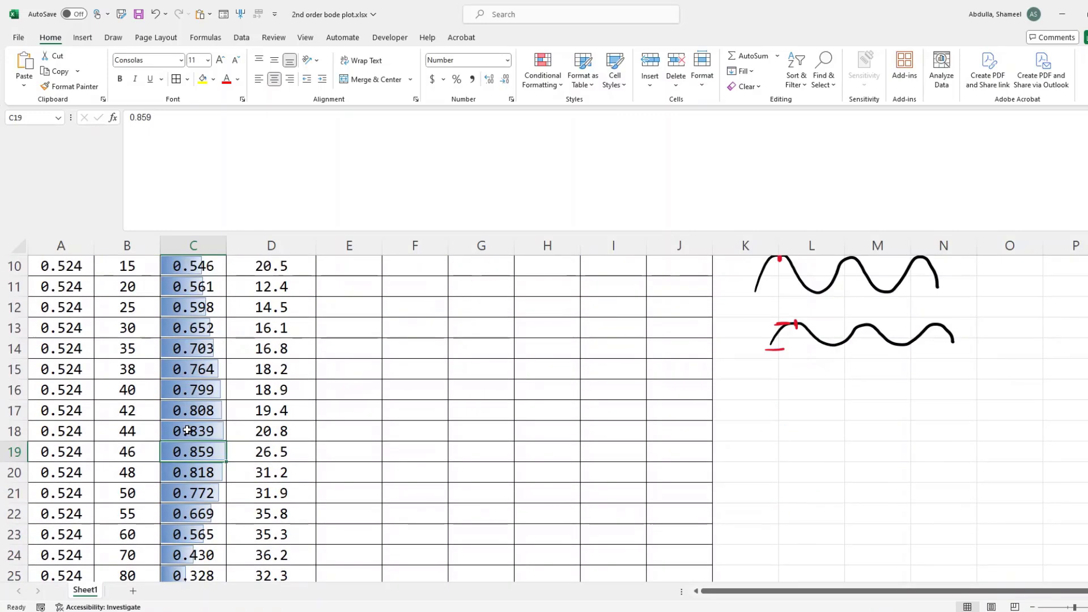
{"action": "scroll", "coordinate": [187, 431], "scroll_direction": "up", "scroll_amount": 3}
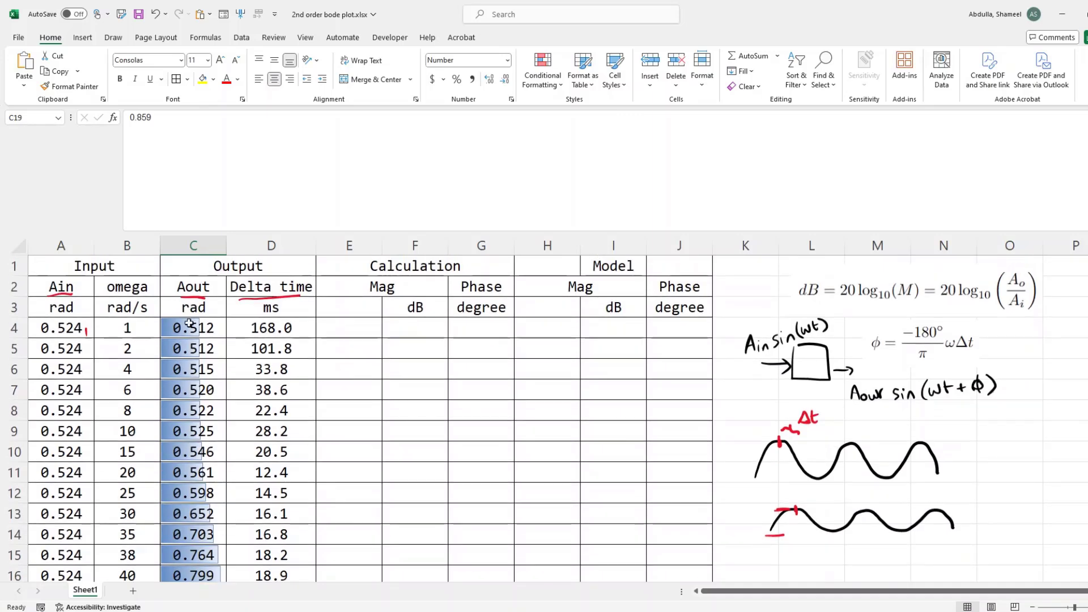
{"action": "scroll", "coordinate": [170, 454], "scroll_direction": "down", "scroll_amount": 6}
{"action": "left_click", "coordinate": [171, 428]}
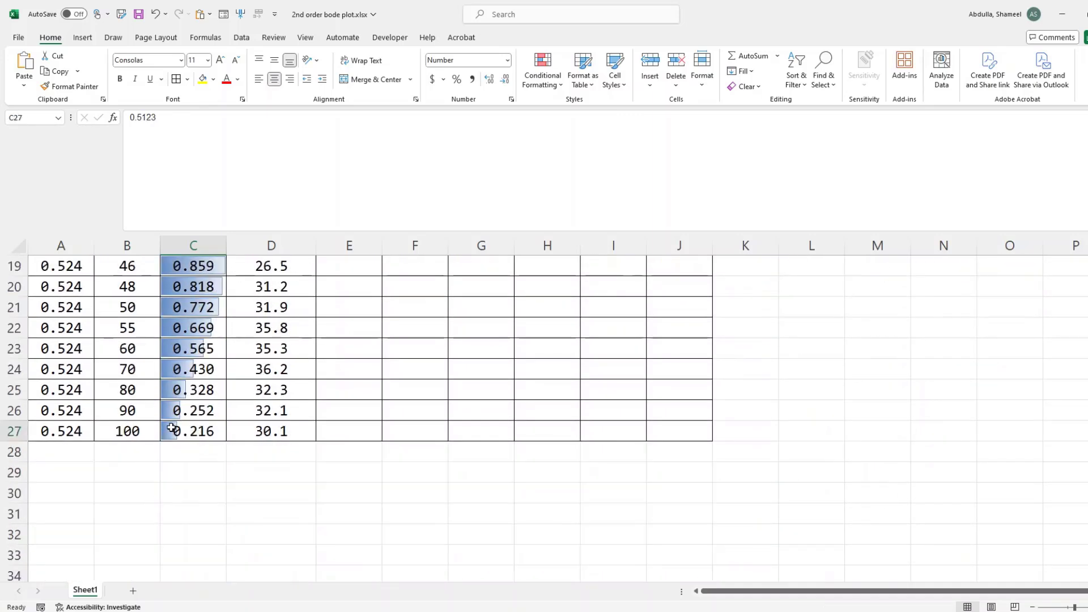
{"action": "left_click_drag", "start_coordinate": [172, 428], "coordinate": [170, 391]}
{"action": "left_click_drag", "start_coordinate": [136, 431], "coordinate": [140, 399]}
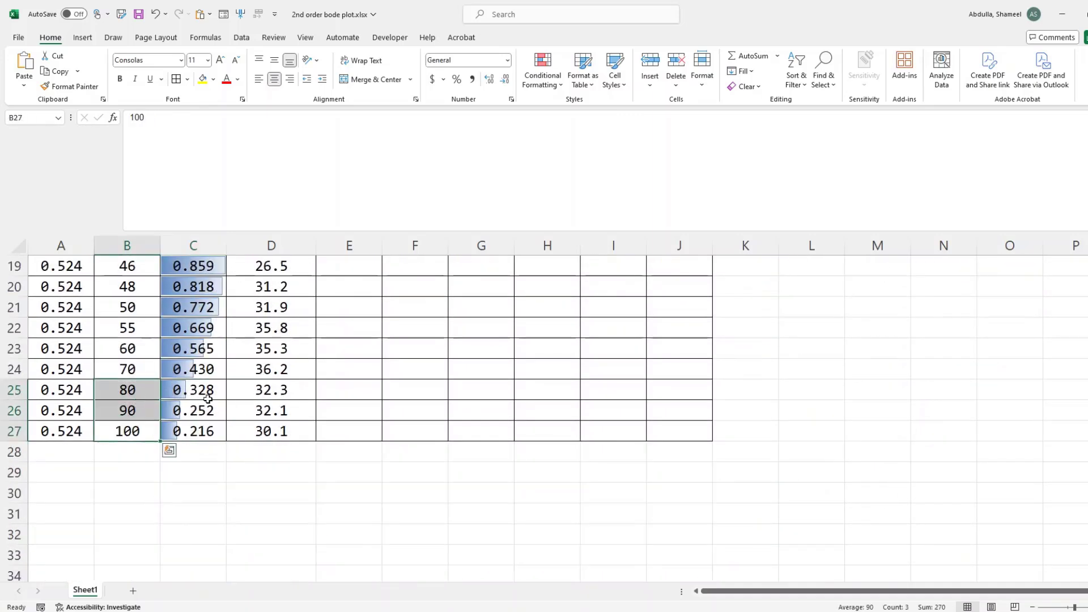
{"action": "scroll", "coordinate": [213, 394], "scroll_direction": "up", "scroll_amount": 3}
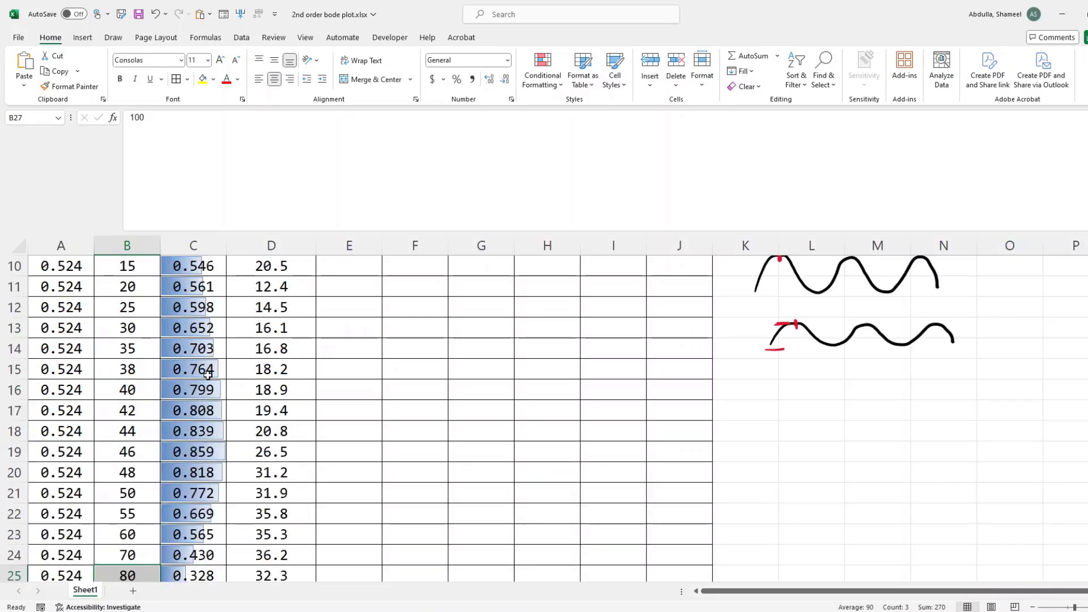
{"action": "scroll", "coordinate": [208, 374], "scroll_direction": "up", "scroll_amount": 2}
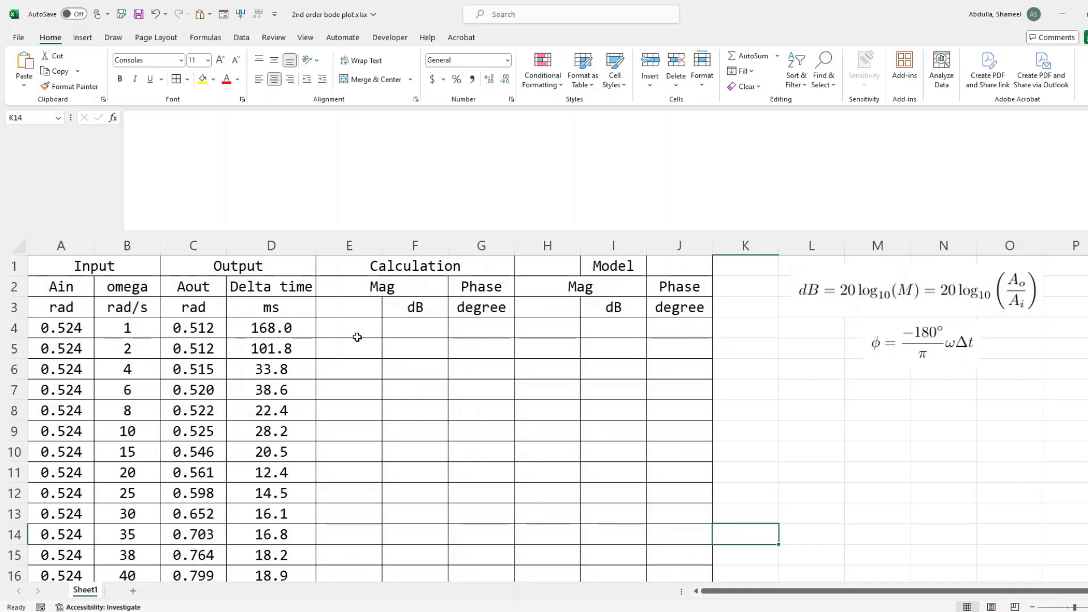
Step: Review the Mag, dB and Phase headings of the Calculation section and the first Aout value
{"action": "left_click", "coordinate": [395, 286]}
{"action": "left_click", "coordinate": [421, 312]}
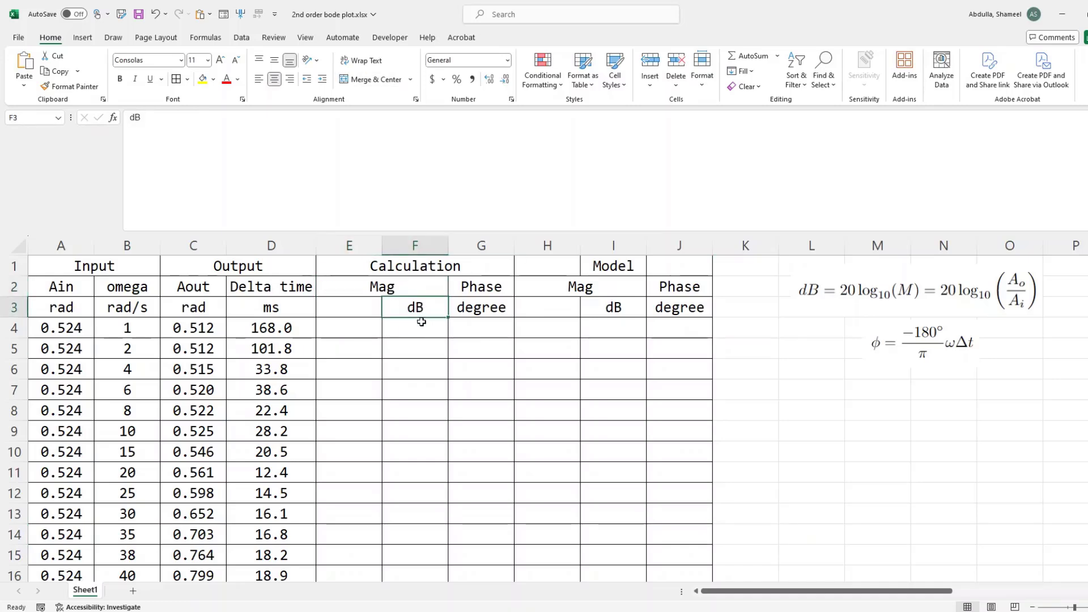
{"action": "key", "text": "Right"}
{"action": "key", "text": "Up"}
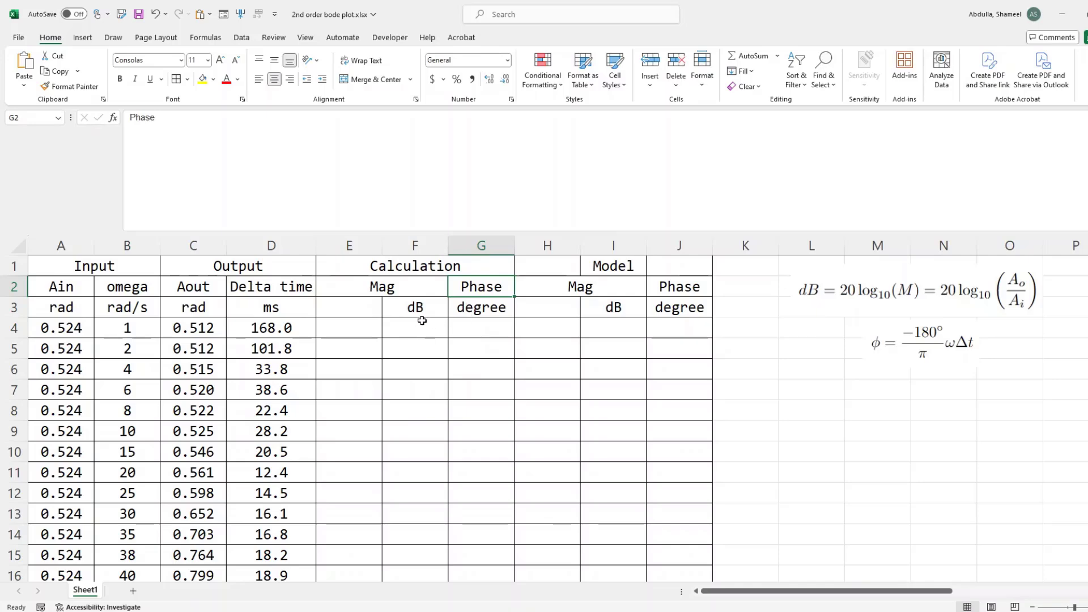
{"action": "left_click", "coordinate": [384, 290]}
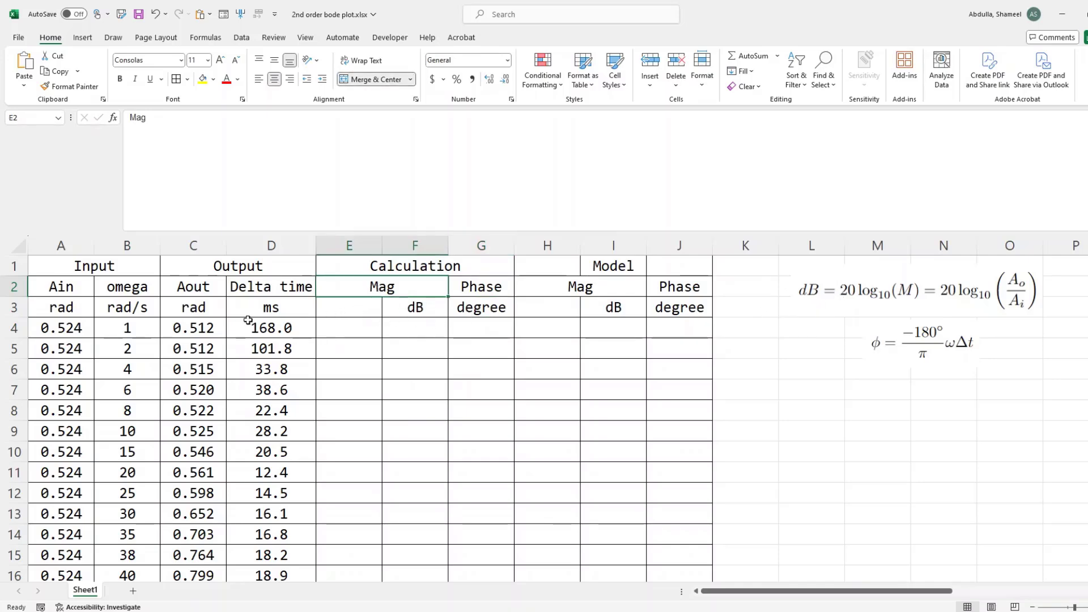
{"action": "left_click", "coordinate": [195, 326]}
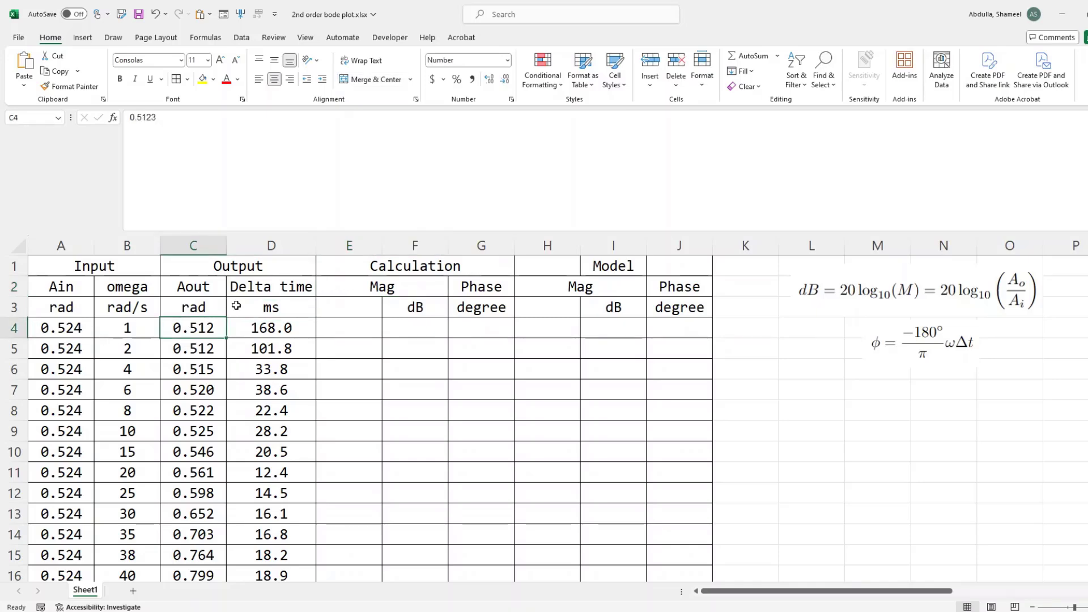
Step: Define the named range Ain for the input amplitude values in A4:A27
{"action": "left_click", "coordinate": [73, 326]}
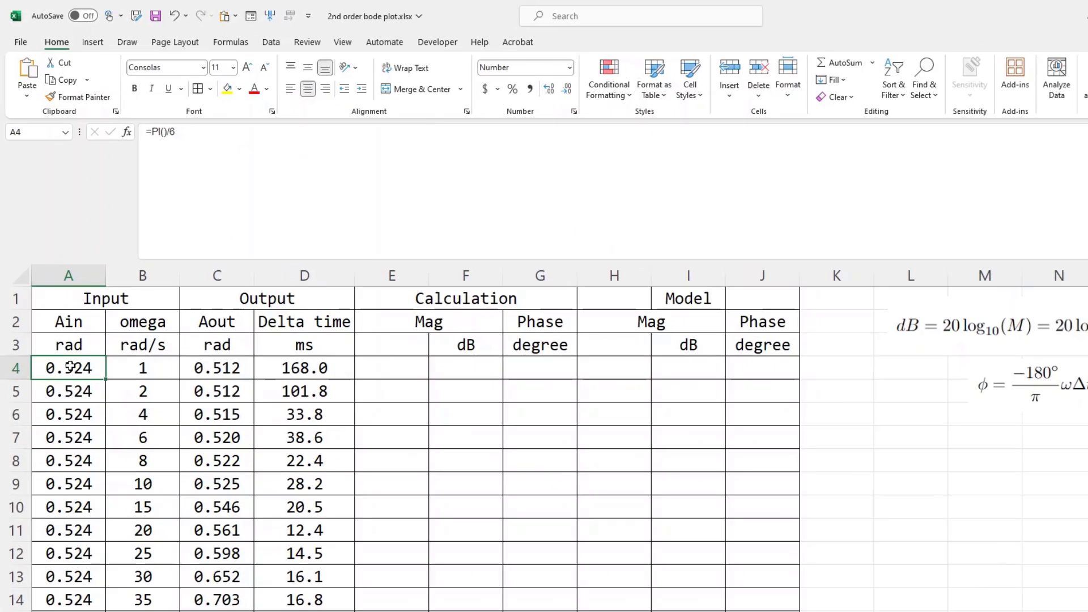
{"action": "key", "text": "ctrl+shift+Down"}
{"action": "left_click", "coordinate": [29, 115]}
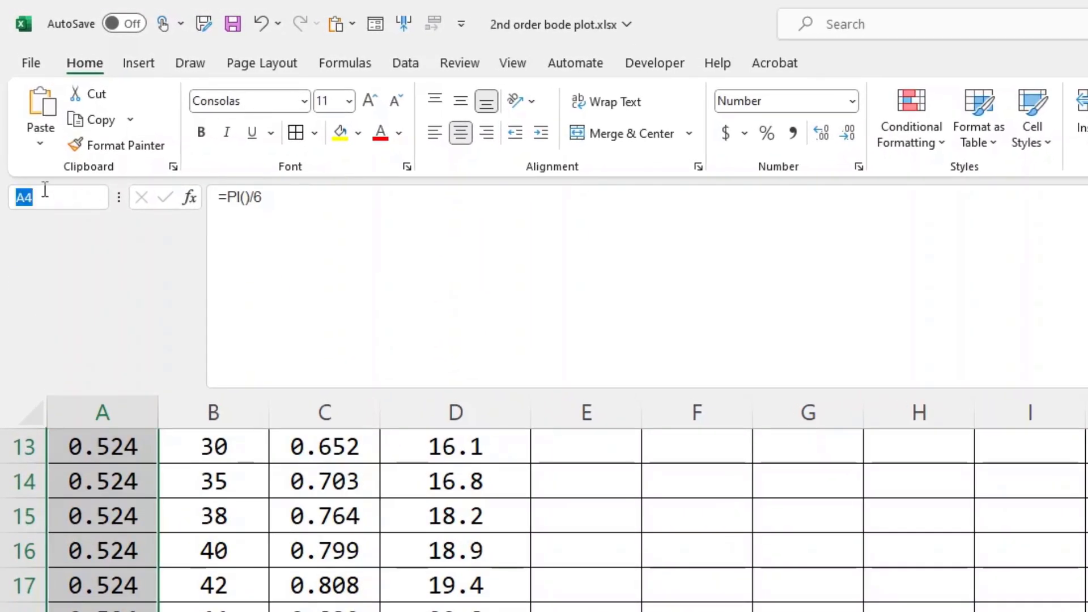
{"action": "type", "text": "Ain"}
{"action": "key", "text": "Return"}
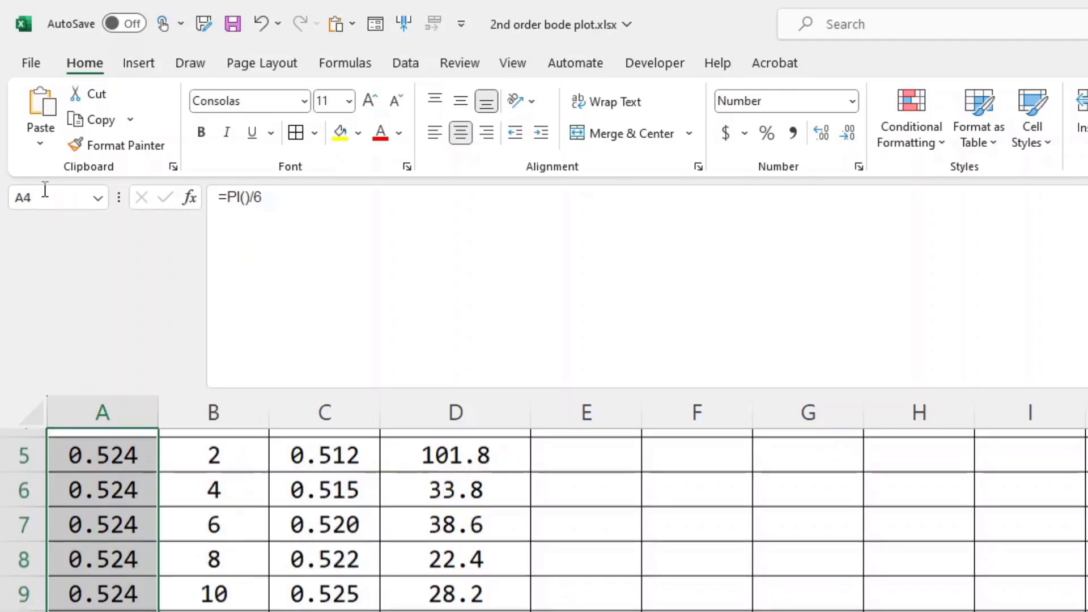
Step: Define the named range omega for the frequency values in B4:B27
{"action": "left_click", "coordinate": [215, 558]}
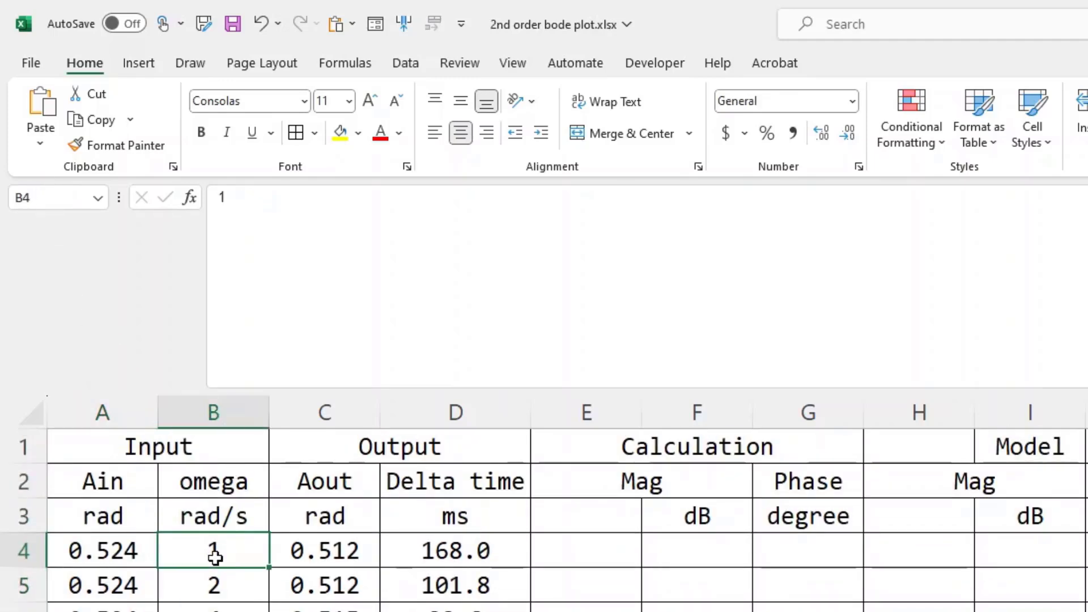
{"action": "key", "text": "ctrl+shift+Down"}
{"action": "left_click", "coordinate": [49, 201]}
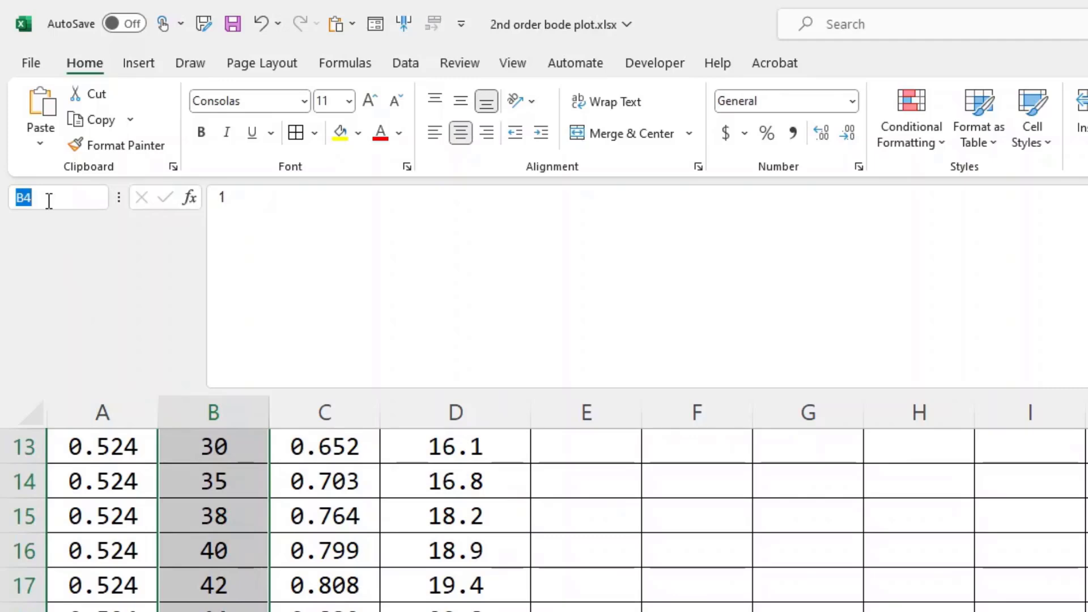
{"action": "type", "text": "omega"}
{"action": "key", "text": "Return"}
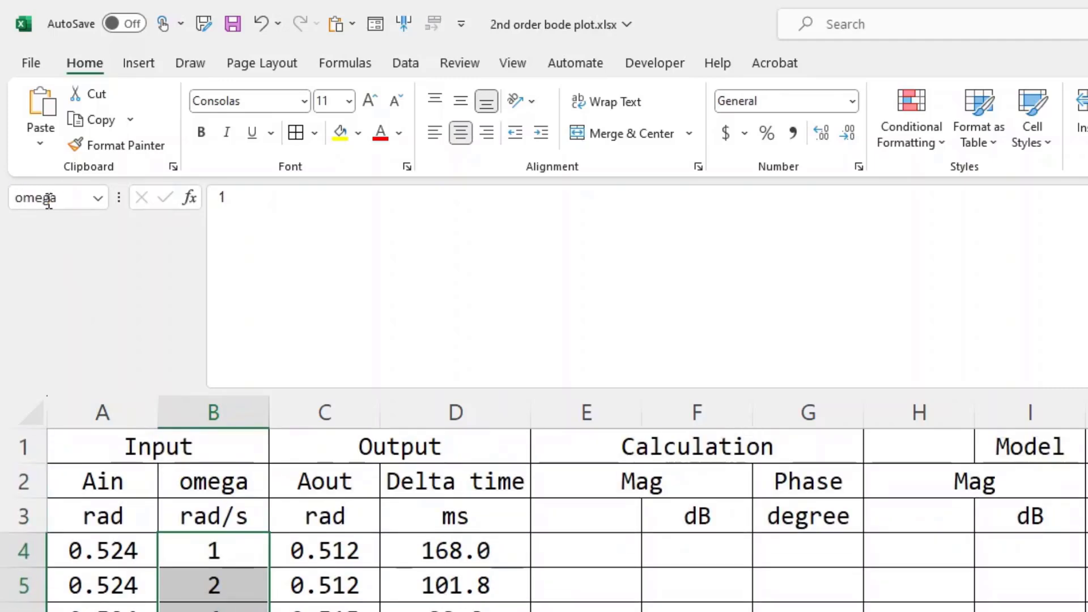
Step: Define the named range Aout for the output amplitude values in C4:C27
{"action": "left_click", "coordinate": [331, 548]}
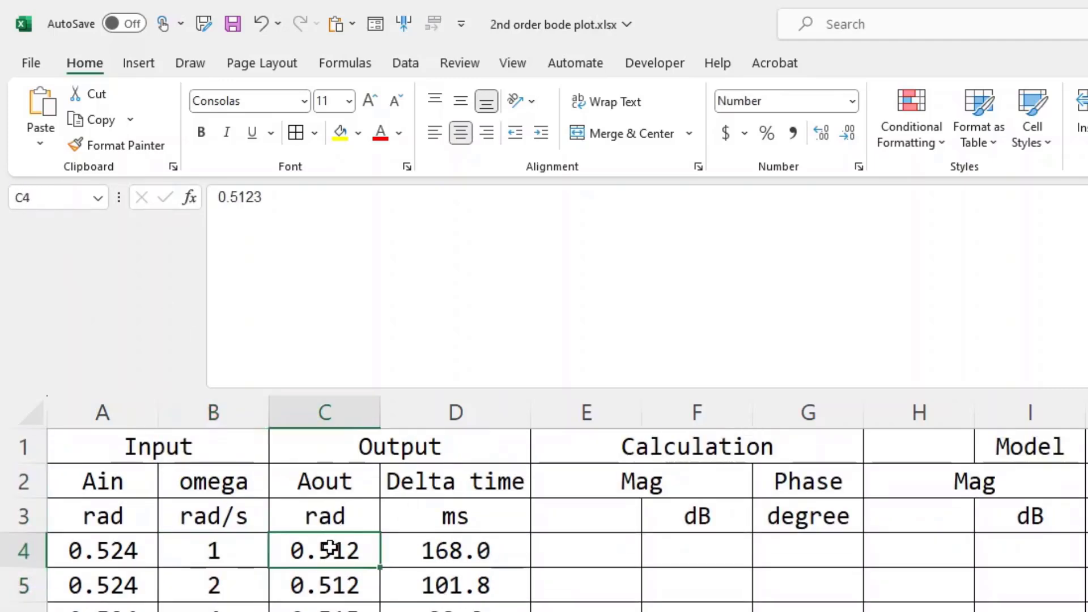
{"action": "key", "text": "ctrl+shift+Down"}
{"action": "left_click", "coordinate": [57, 201]}
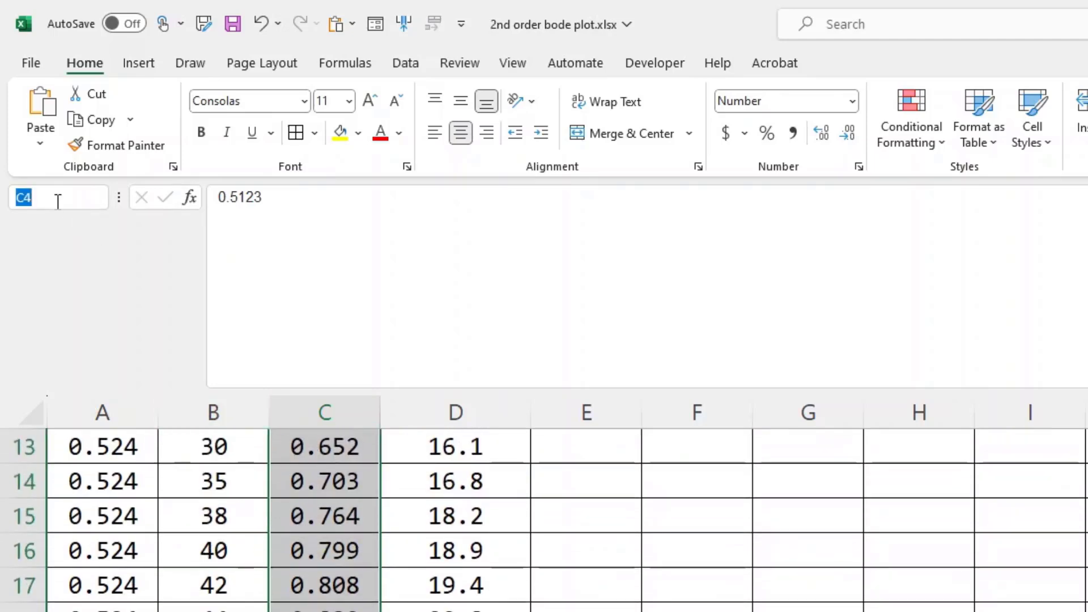
{"action": "type", "text": "Aout"}
{"action": "key", "text": "Return"}
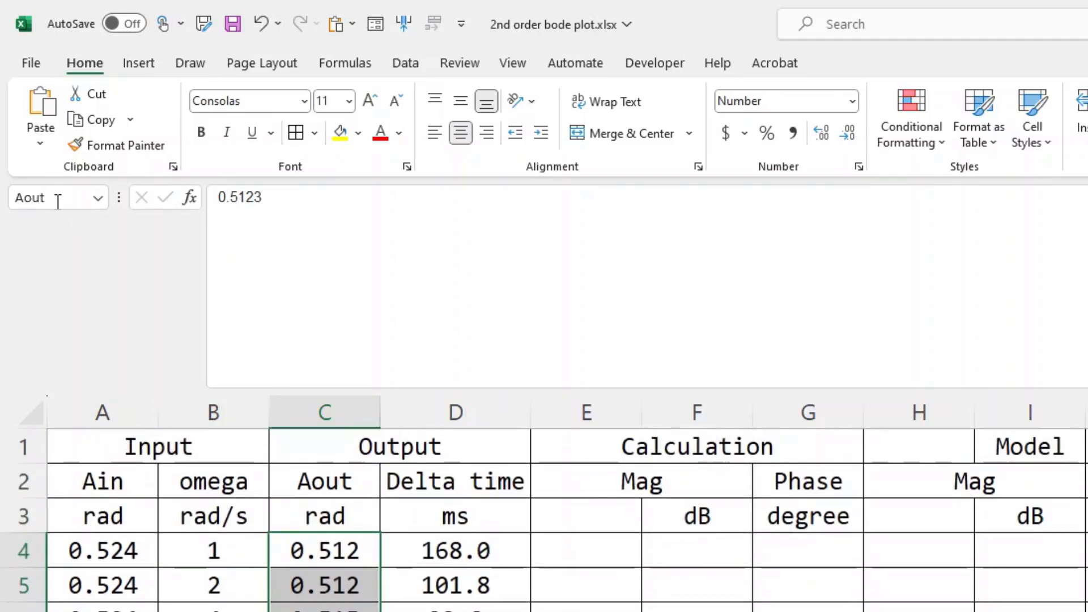
Step: Define the named range delta_t for the Delta time values in D4:D27
{"action": "left_click", "coordinate": [461, 544]}
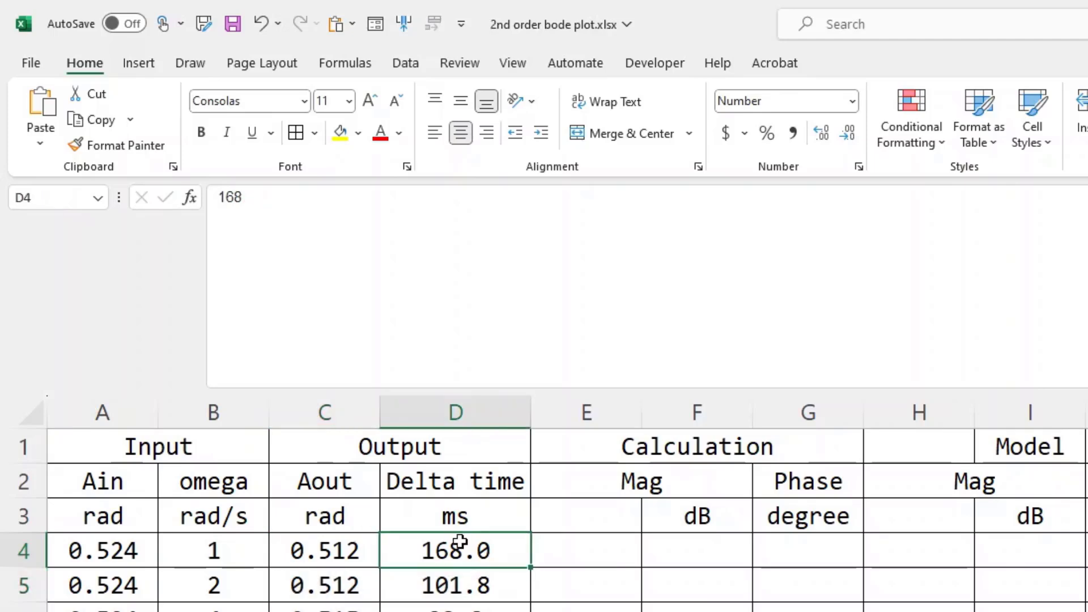
{"action": "key", "text": "ctrl+shift+Down"}
{"action": "left_click", "coordinate": [60, 202]}
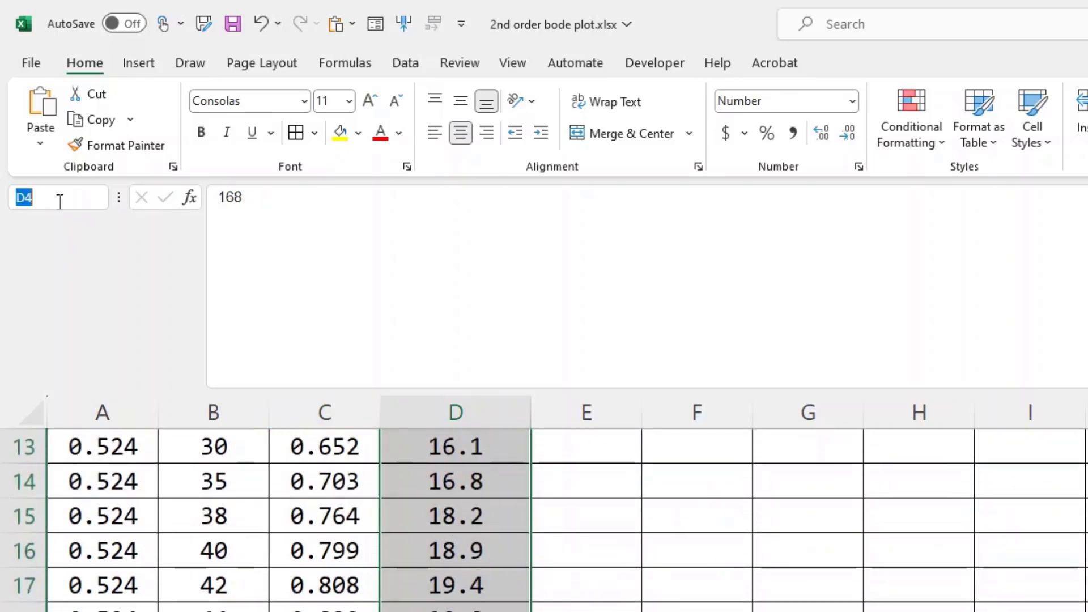
{"action": "type", "text": "delta_t"}
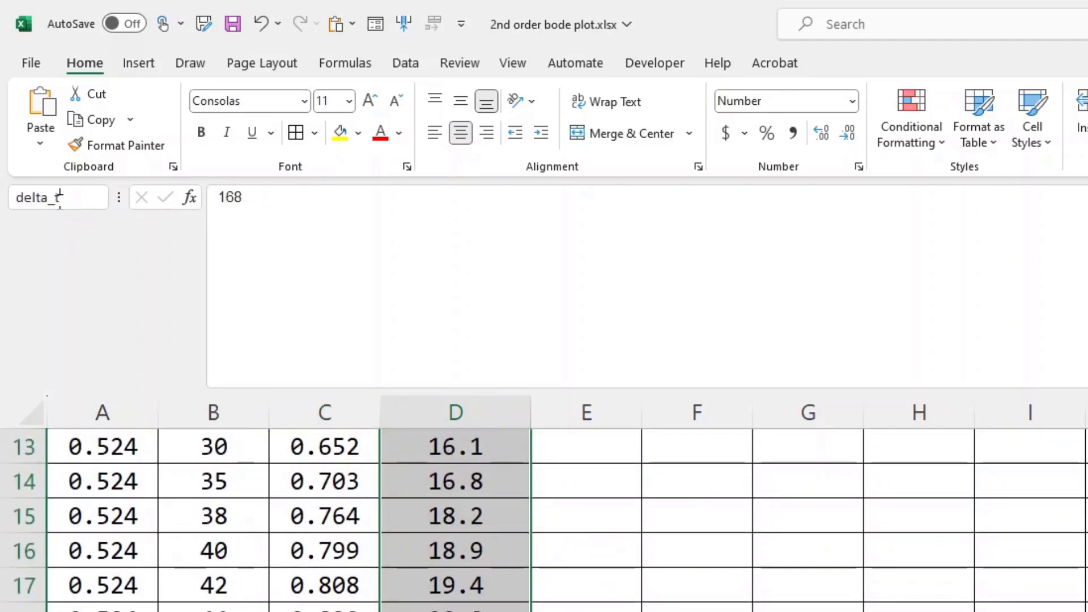
{"action": "key", "text": "Return"}
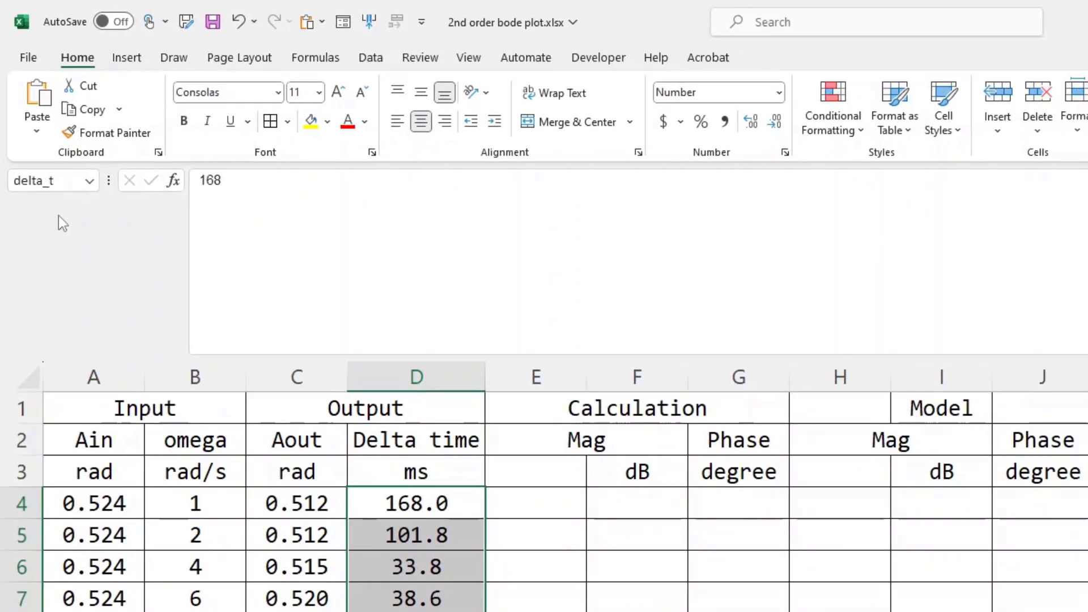
Step: Calculate the magnitude ratio in E4 with the spilling formula =Aout/Ain
{"action": "left_click", "coordinate": [536, 503]}
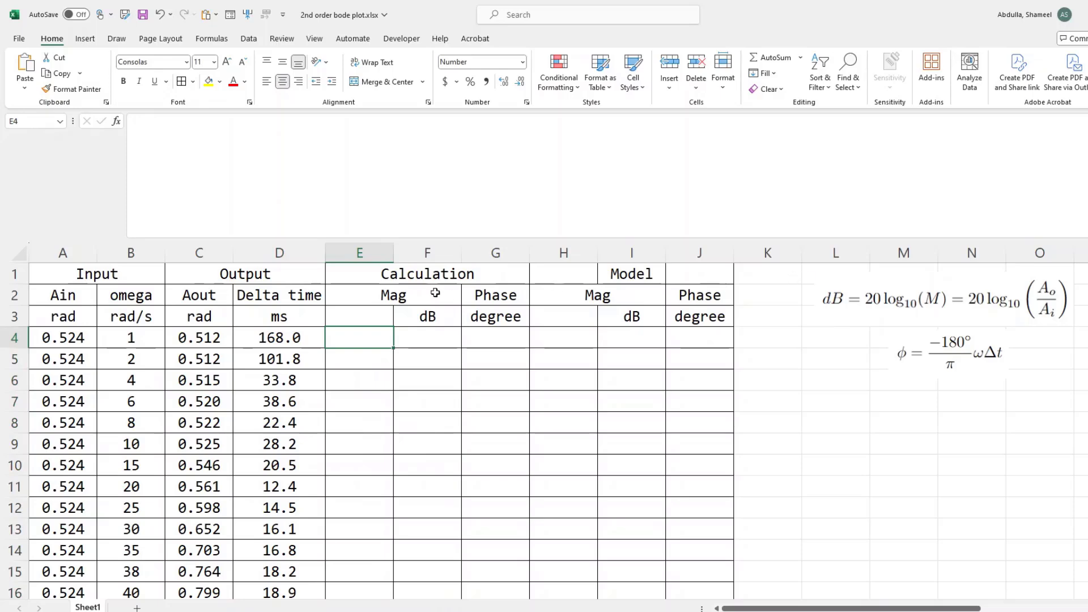
{"action": "type", "text": "="}
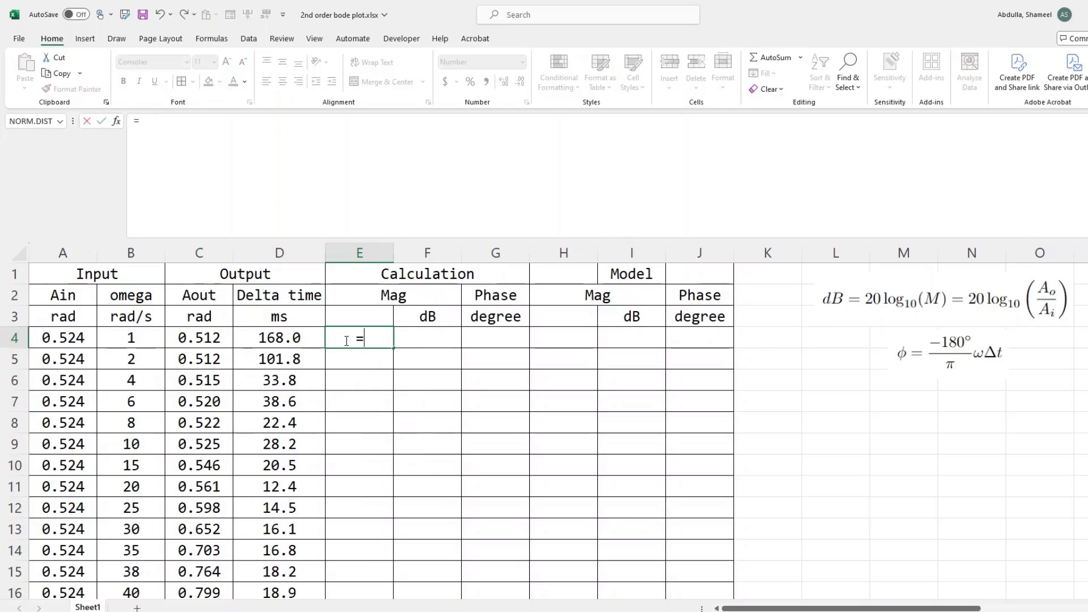
{"action": "type", "text": "Aout/"}
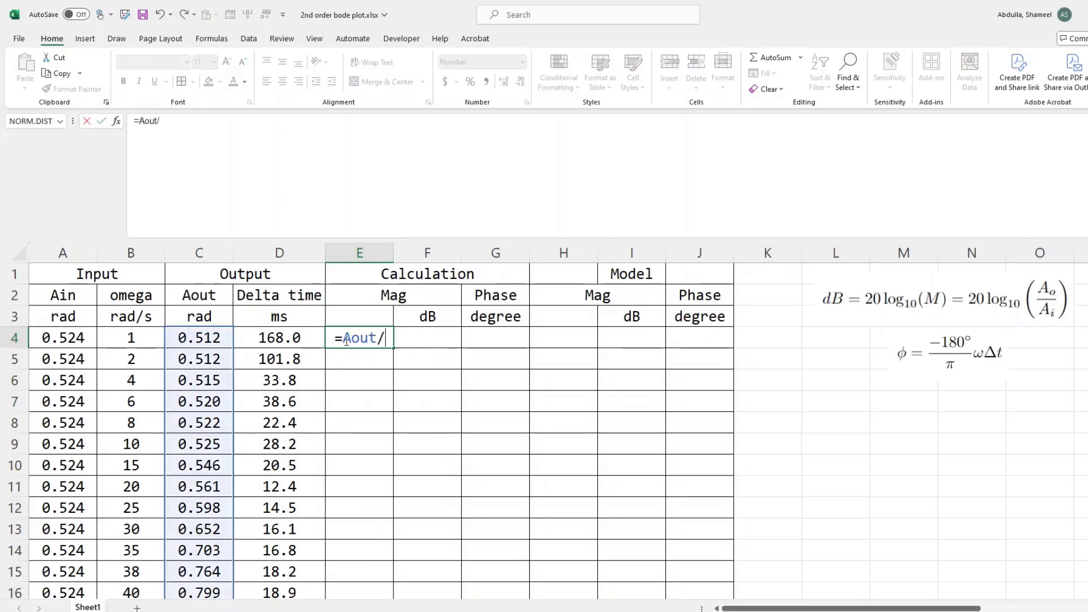
{"action": "type", "text": "Ain"}
{"action": "key", "text": "Return"}
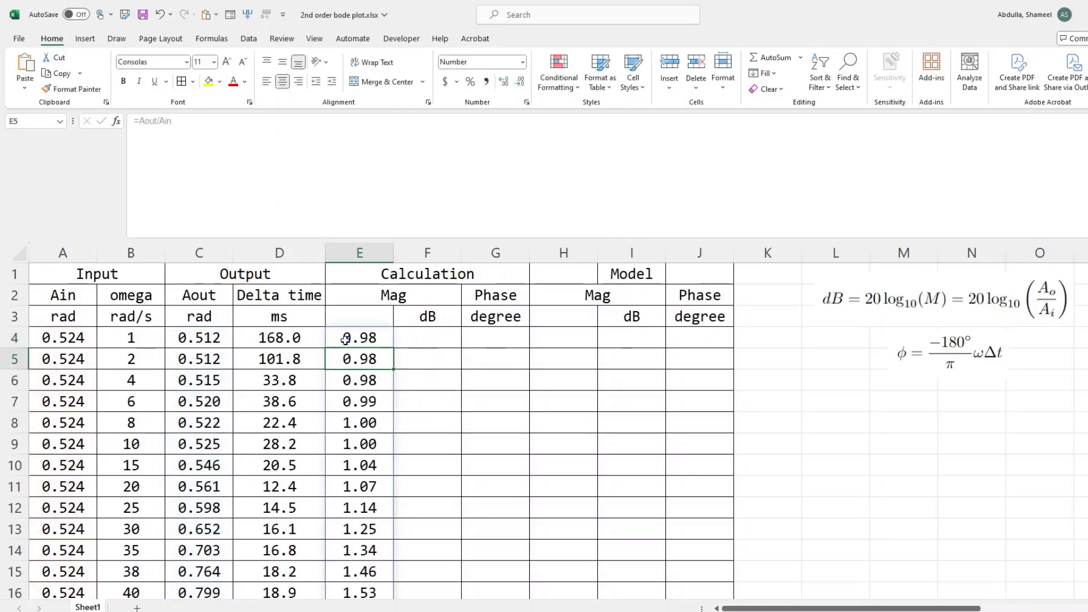
{"action": "key", "text": "Up"}
{"action": "key", "text": "Right"}
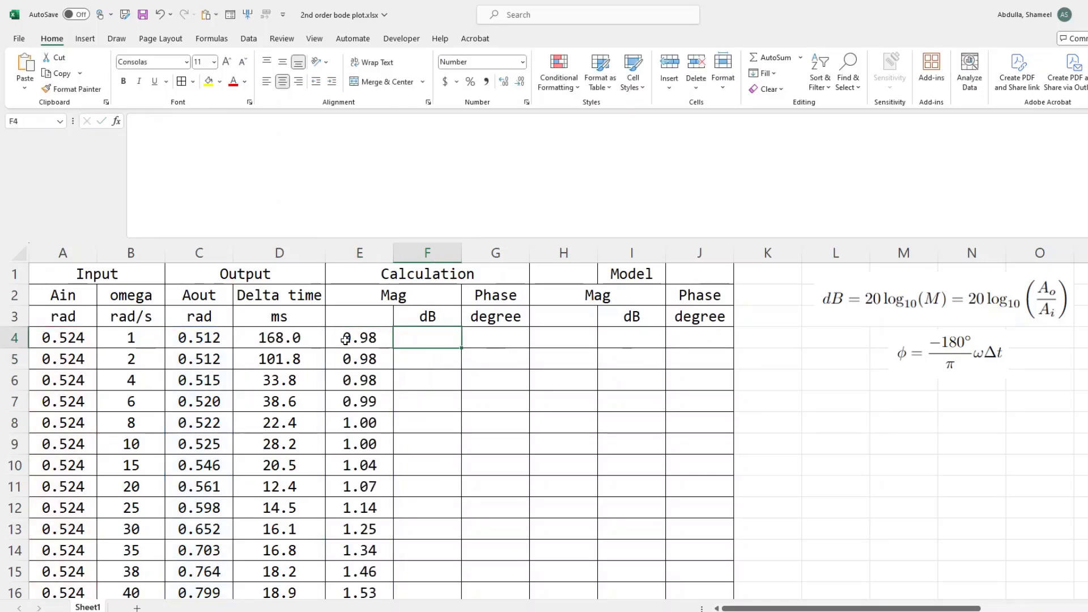
{"action": "type", "text": "=20"}
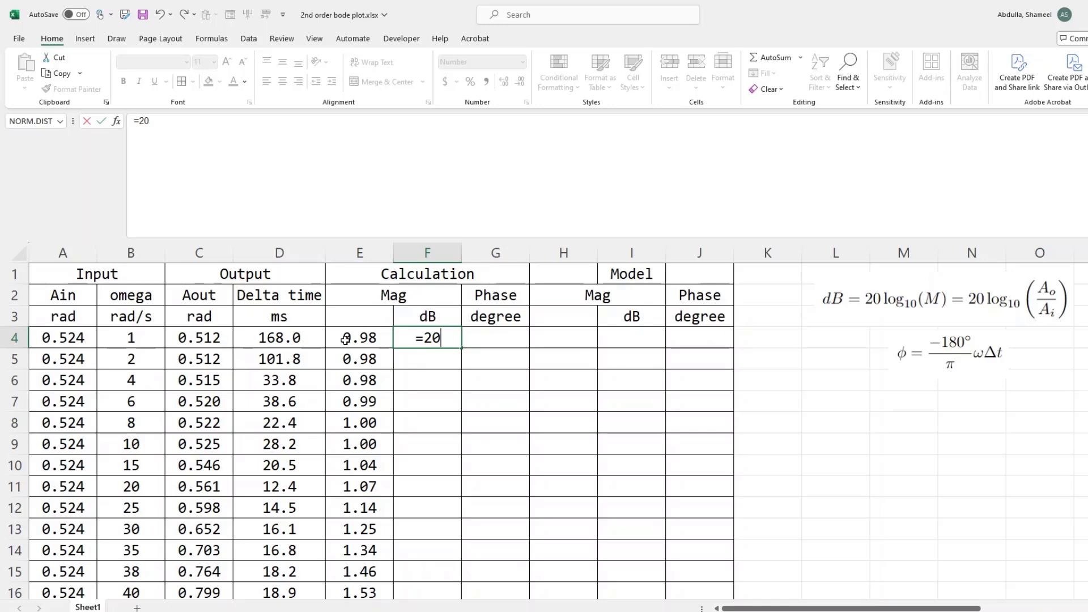
{"action": "type", "text": "*log10("}
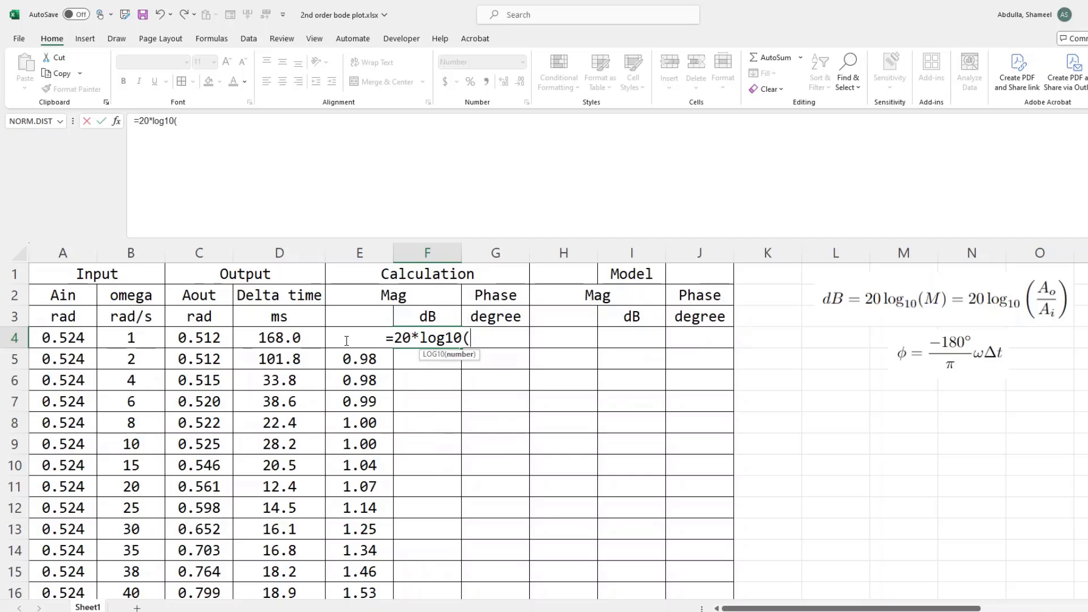
{"action": "key", "text": "Escape"}
Step: Define the named range M for the calculated magnitude values in E4:E27
{"action": "left_click", "coordinate": [356, 340]}
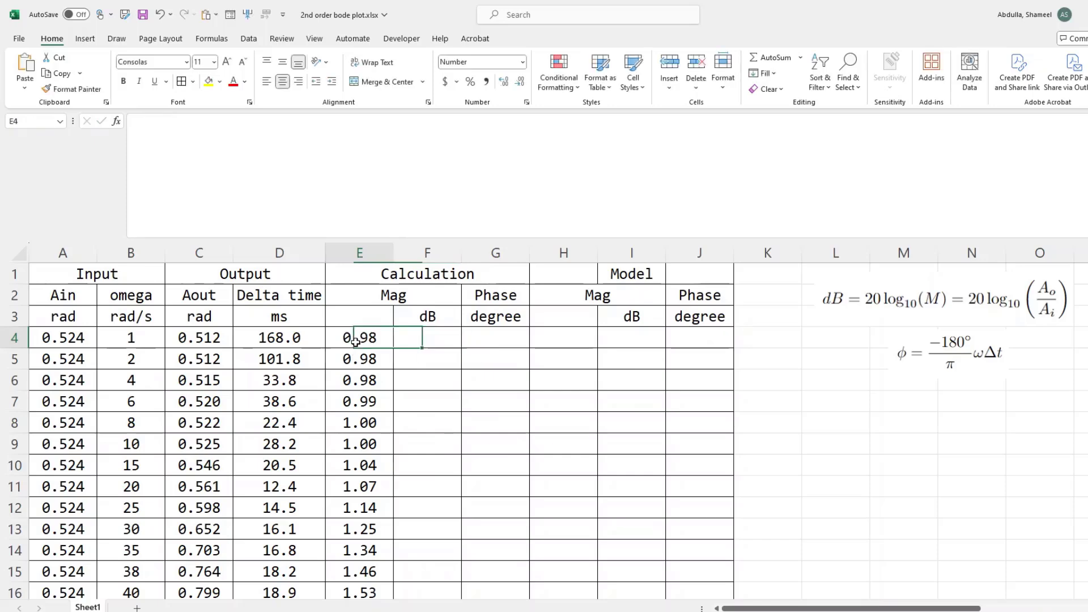
{"action": "key", "text": "ctrl+shift+Down"}
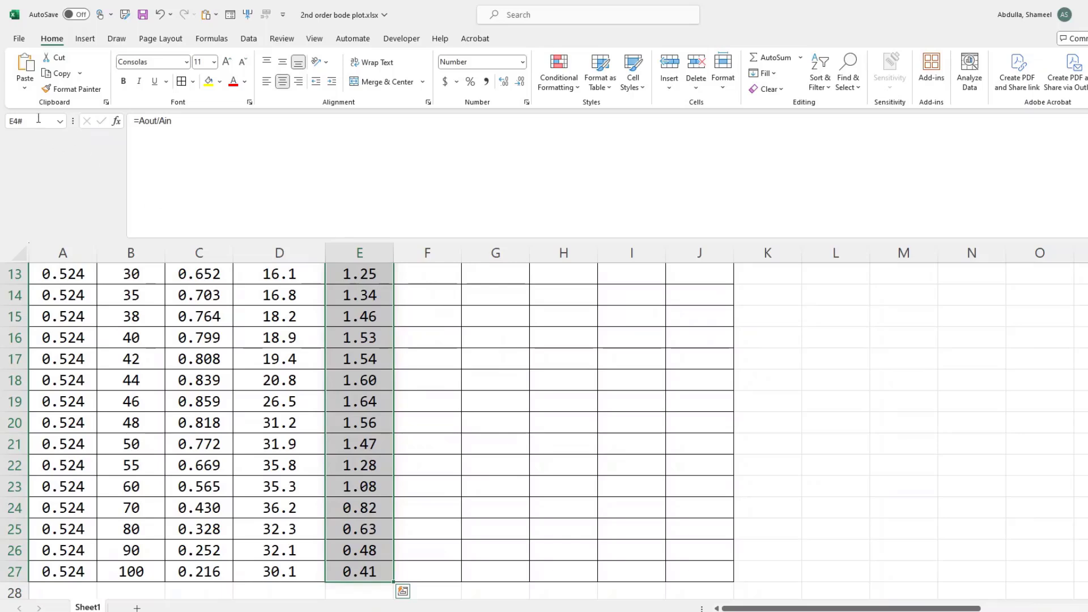
{"action": "left_click", "coordinate": [38, 117]}
{"action": "type", "text": "M"}
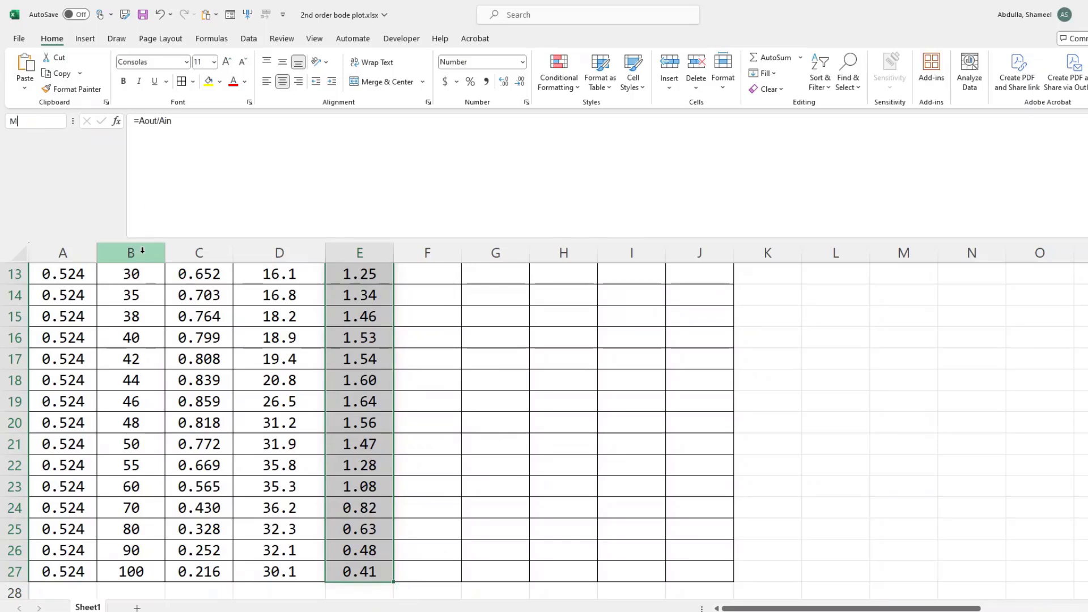
{"action": "key", "text": "Return"}
Step: Calculate the magnitude in dB in F4 with the formula =20*LOG10(M)
{"action": "left_click", "coordinate": [416, 337]}
{"action": "type", "text": "=20*log"}
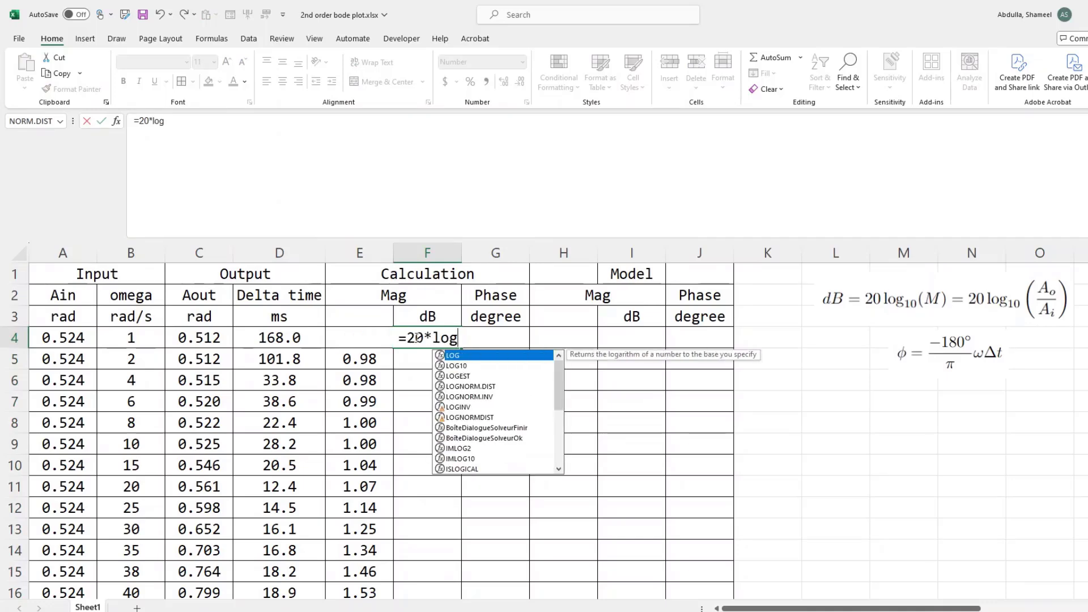
{"action": "type", "text": "10(M)"}
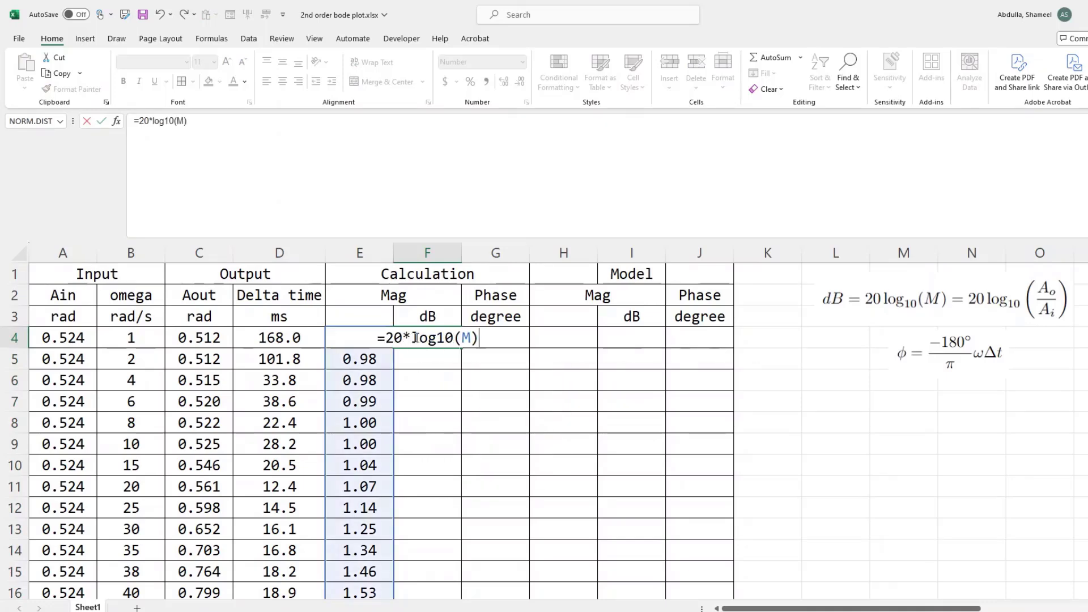
{"action": "key", "text": "Return"}
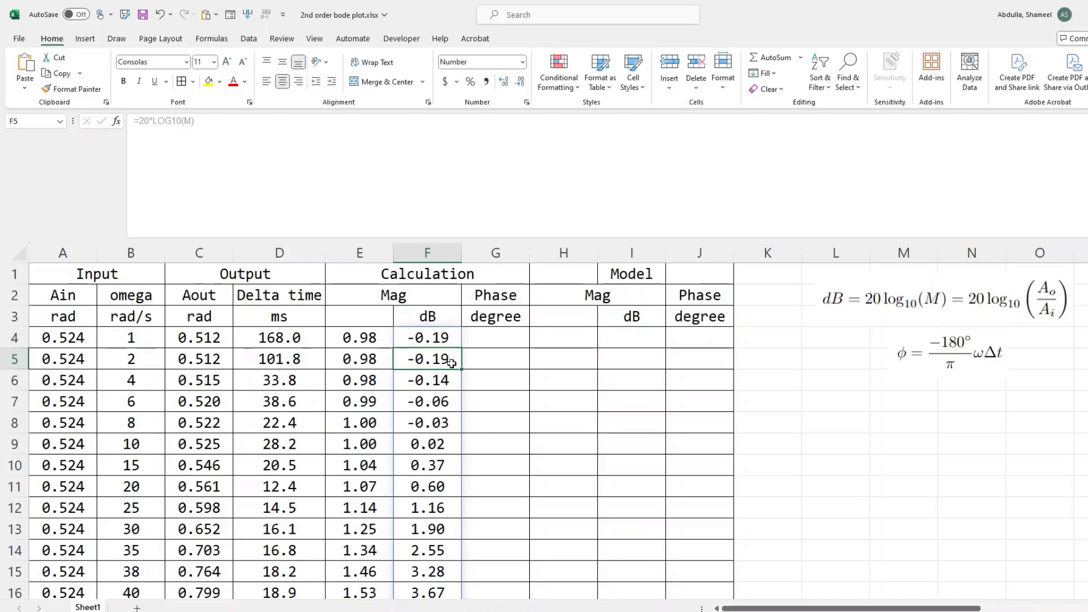
Step: Calculate the phase in degrees in G4 with the formula =-180/PI()*omega*delta_t/1000
{"action": "left_click", "coordinate": [492, 339]}
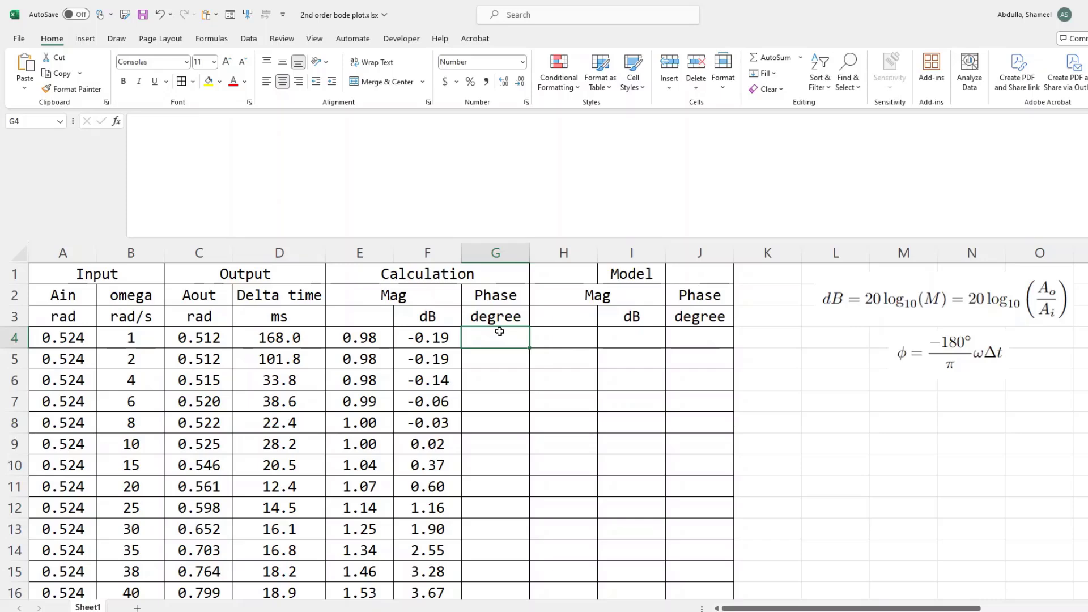
{"action": "type", "text": "="}
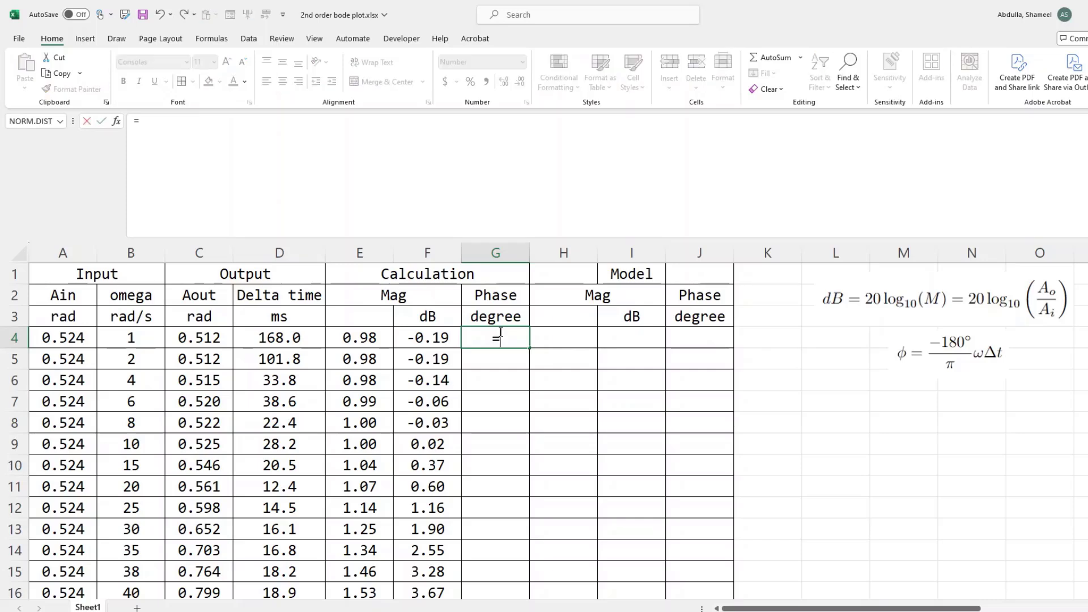
{"action": "type", "text": "-180/pi"}
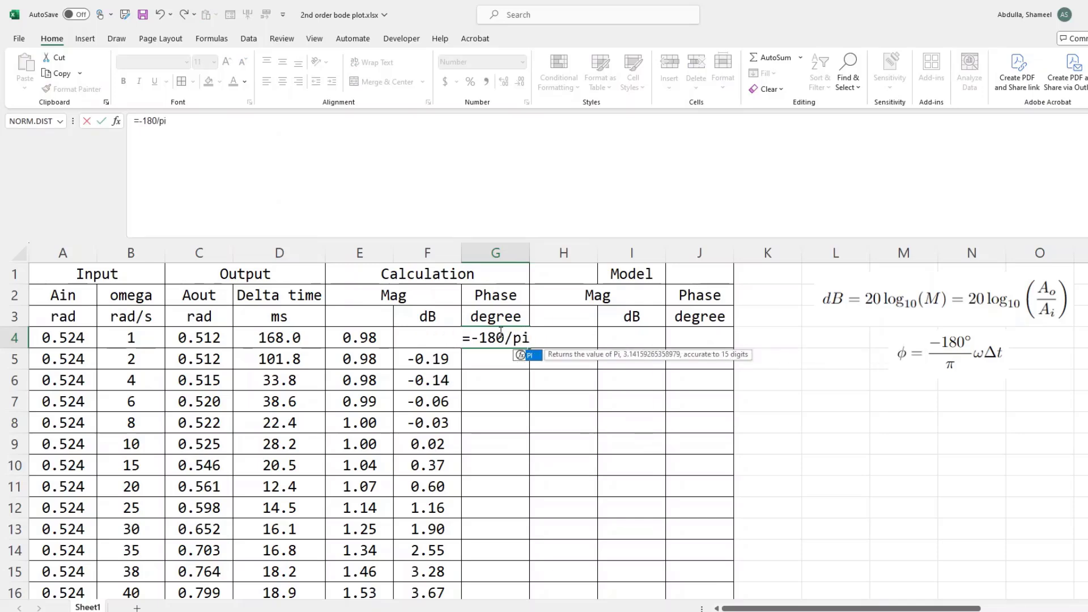
{"action": "type", "text": "()*"}
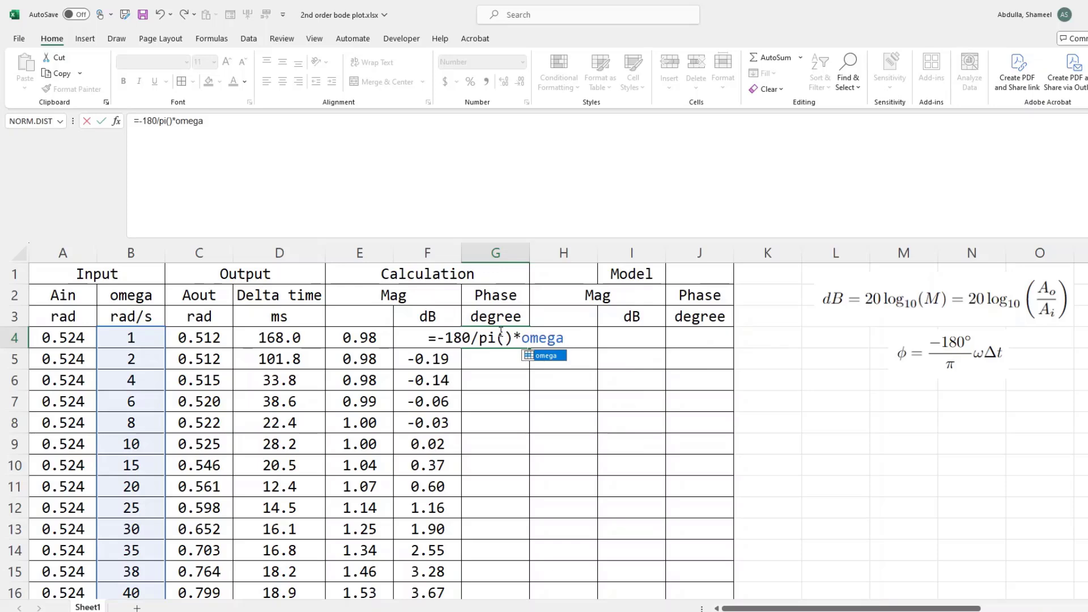
{"action": "type", "text": "*del"}
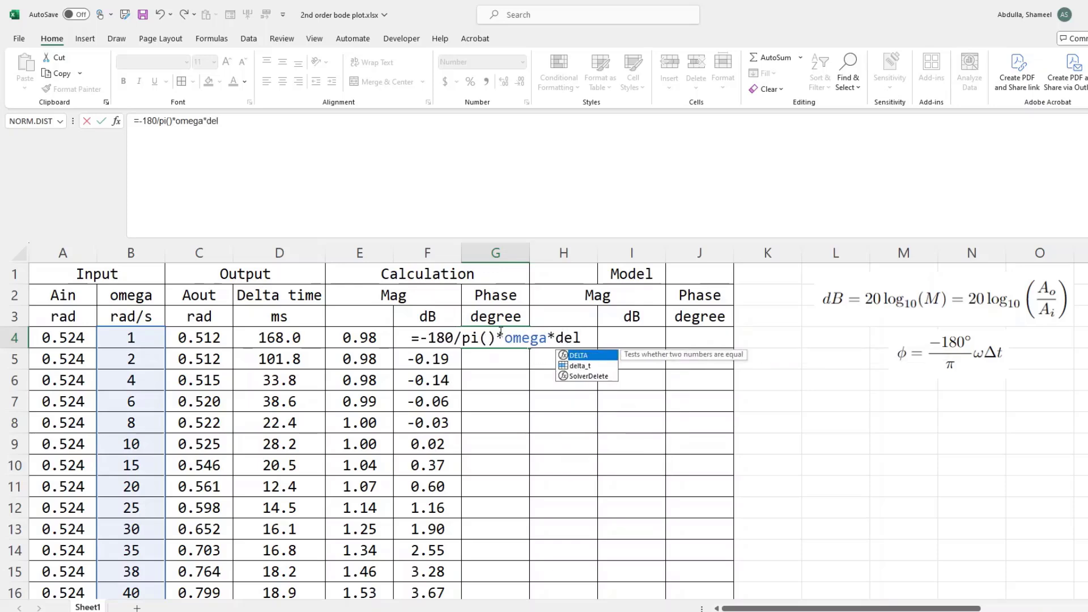
{"action": "type", "text": "ta_t"}
{"action": "key", "text": "Tab"}
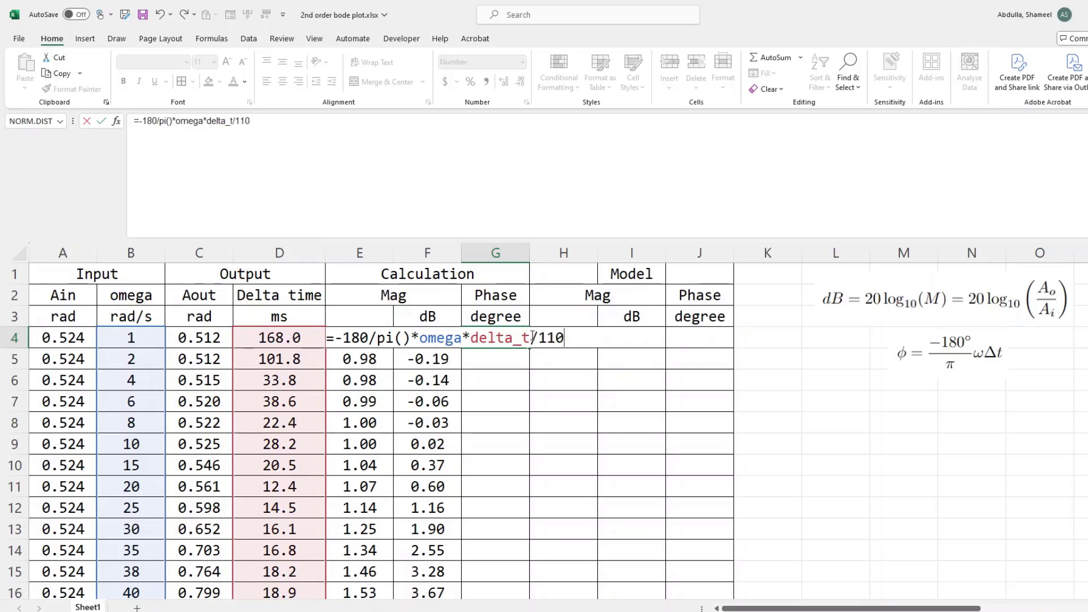
{"action": "type", "text": "1000"}
{"action": "key", "text": "ctrl+Return"}
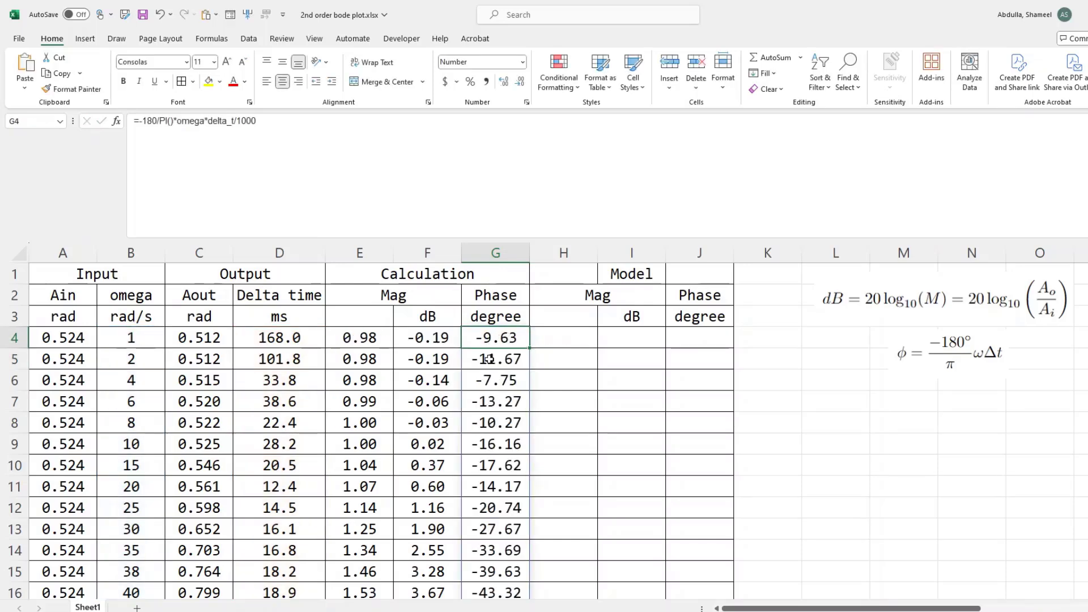
Step: Review the calculated phase values in column G down to the last data row
{"action": "scroll", "coordinate": [490, 359], "scroll_direction": "down", "scroll_amount": 1}
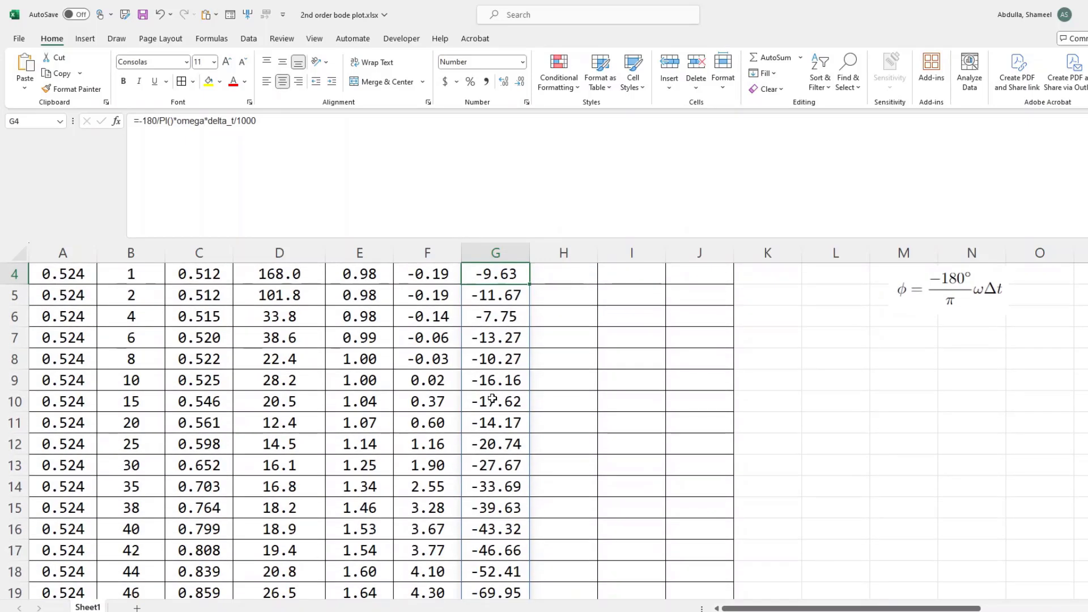
{"action": "scroll", "coordinate": [493, 398], "scroll_direction": "down", "scroll_amount": 4}
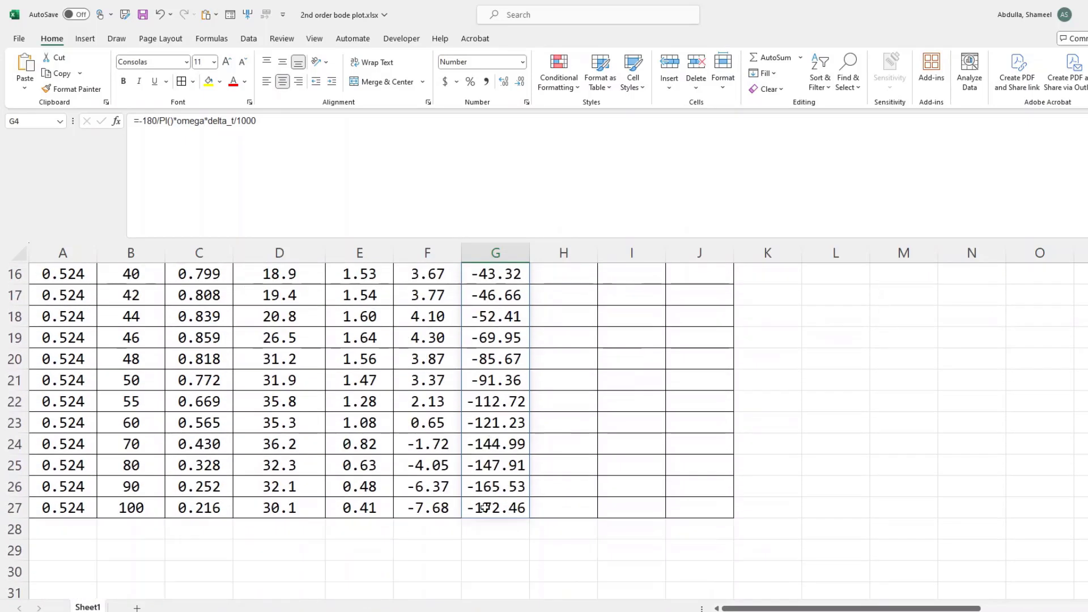
{"action": "left_click", "coordinate": [485, 506]}
{"action": "scroll", "coordinate": [525, 478], "scroll_direction": "up", "scroll_amount": 2}
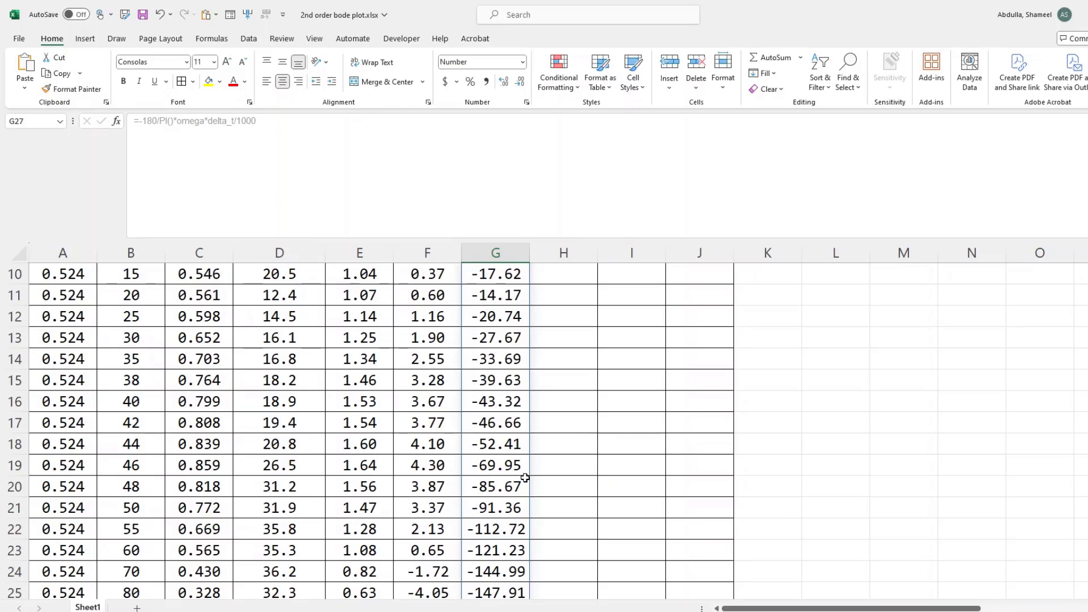
{"action": "scroll", "coordinate": [525, 478], "scroll_direction": "up", "scroll_amount": 3}
{"action": "left_click", "coordinate": [553, 341]}
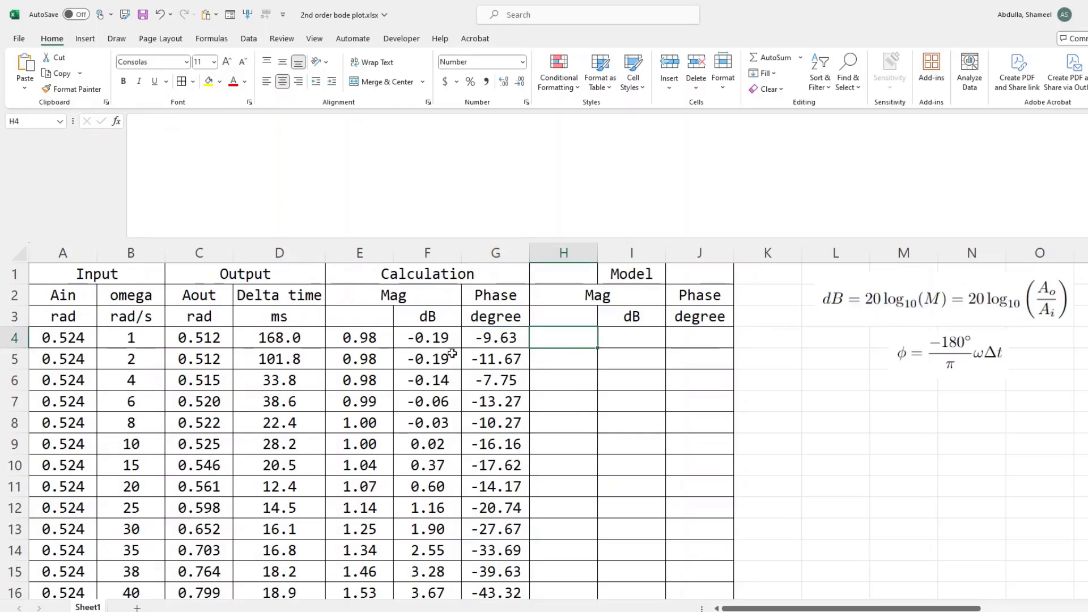
Step: Insert a markers-only scatter chart of the dB values in F4:F27 against omega in B4:B27, and move it up over columns C to J
{"action": "left_click", "coordinate": [130, 338]}
{"action": "key", "text": "ctrl+shift+Down"}
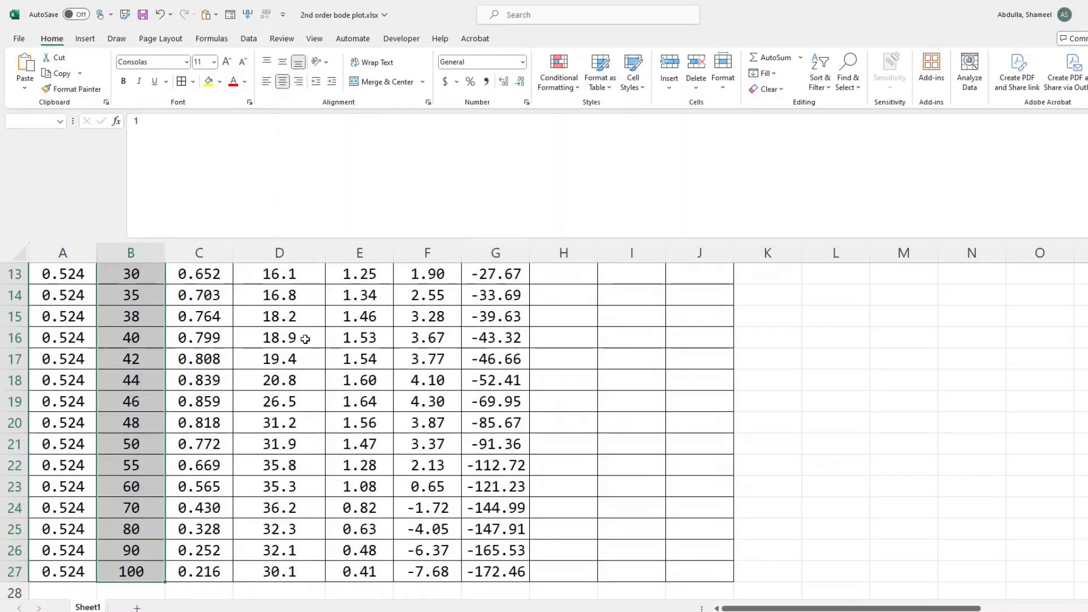
{"action": "scroll", "coordinate": [459, 249], "scroll_direction": "up", "scroll_amount": 4}
{"action": "left_click", "coordinate": [430, 336]}
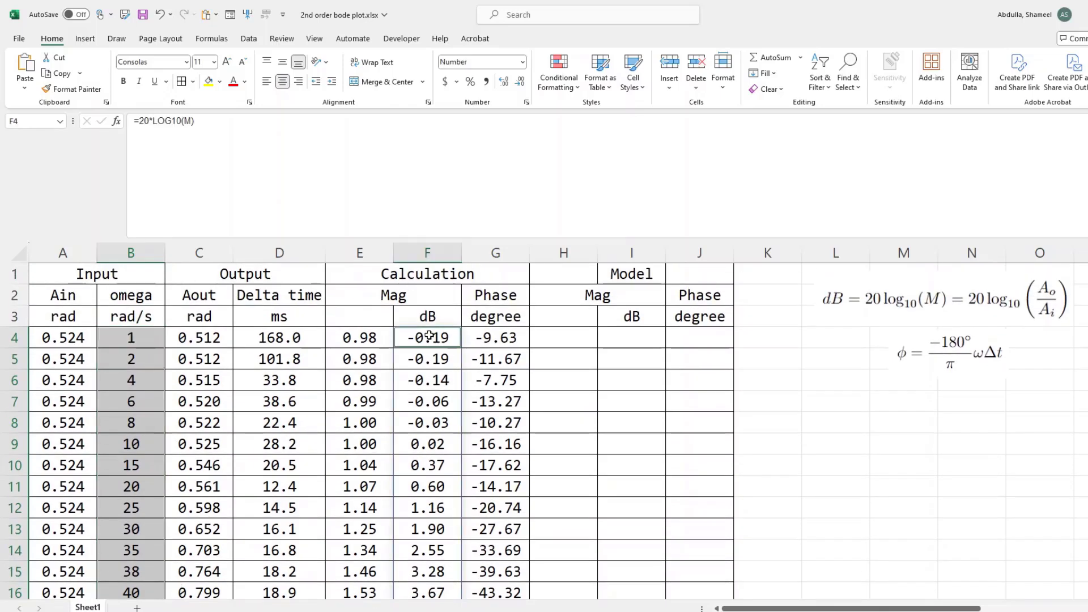
{"action": "key", "text": "ctrl+shift+Down"}
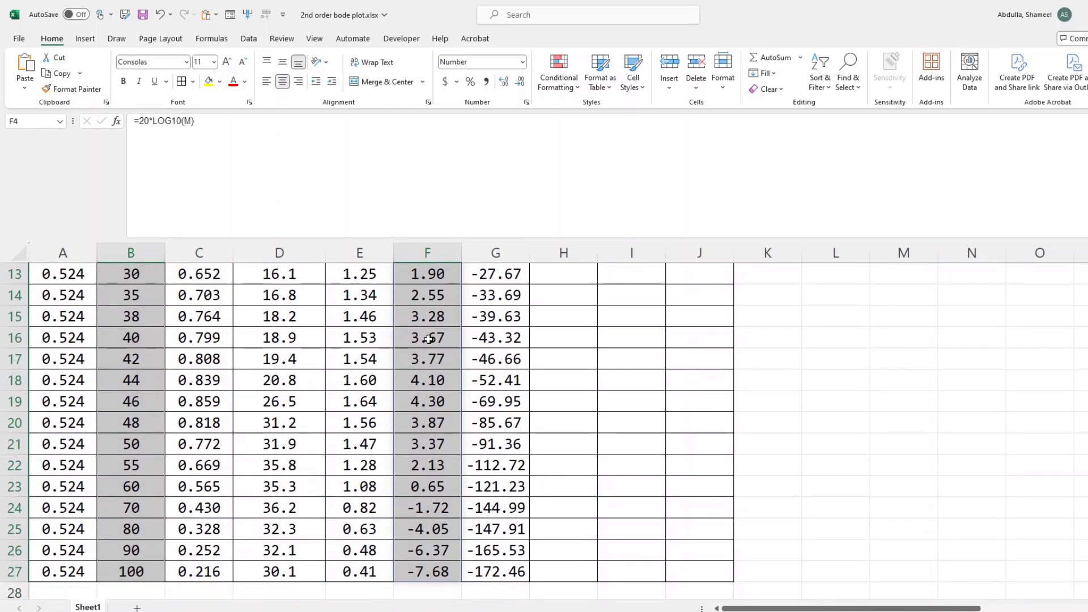
{"action": "left_click", "coordinate": [83, 38]}
{"action": "left_click", "coordinate": [386, 88]}
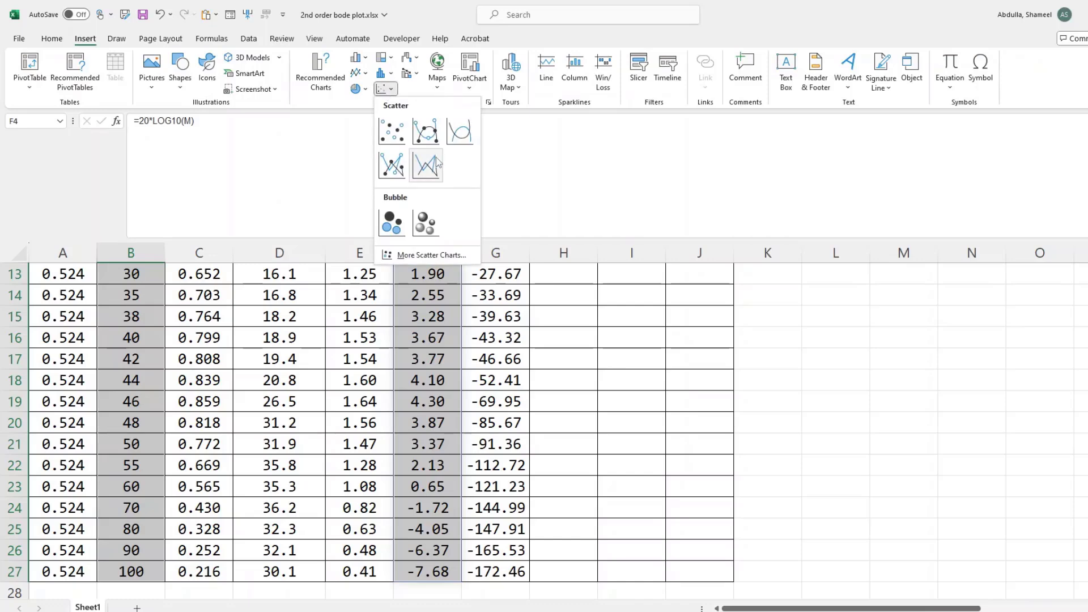
{"action": "left_click", "coordinate": [393, 132]}
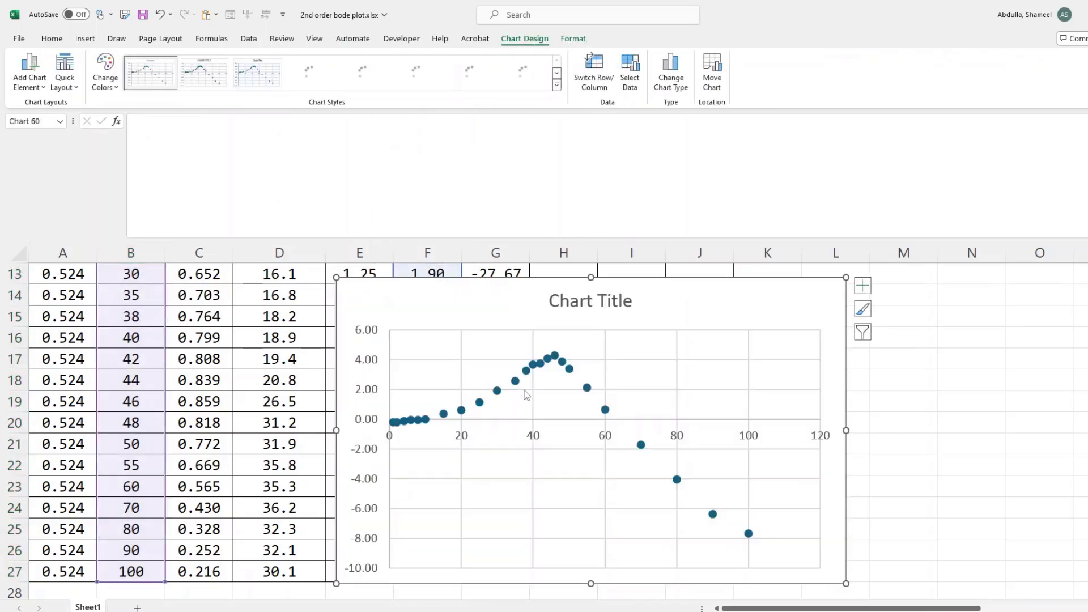
{"action": "scroll", "coordinate": [480, 310], "scroll_direction": "up", "scroll_amount": 2}
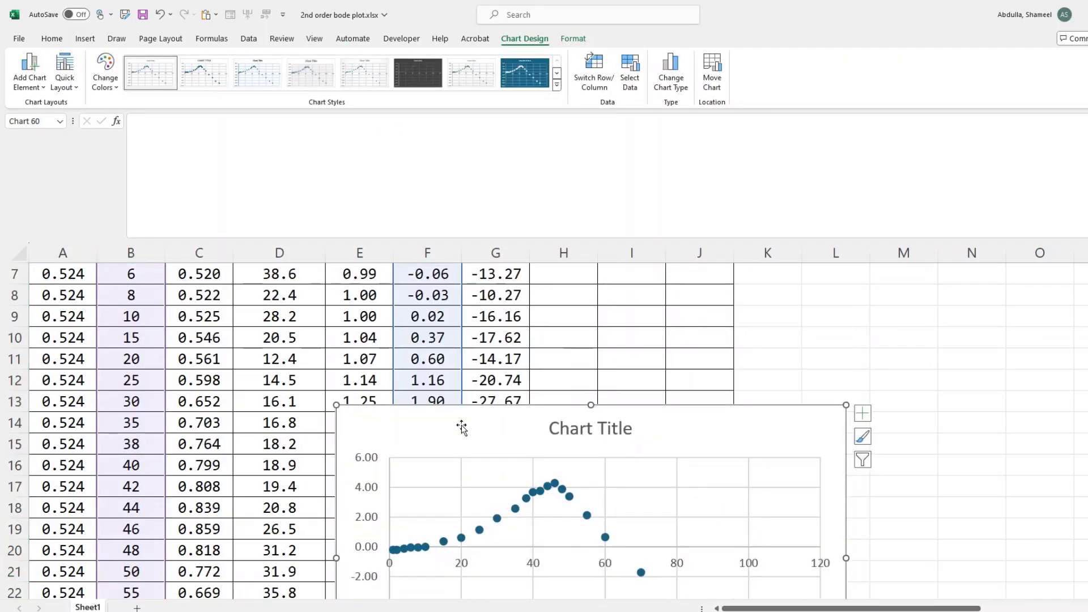
{"action": "left_click_drag", "start_coordinate": [462, 428], "coordinate": [310, 309]}
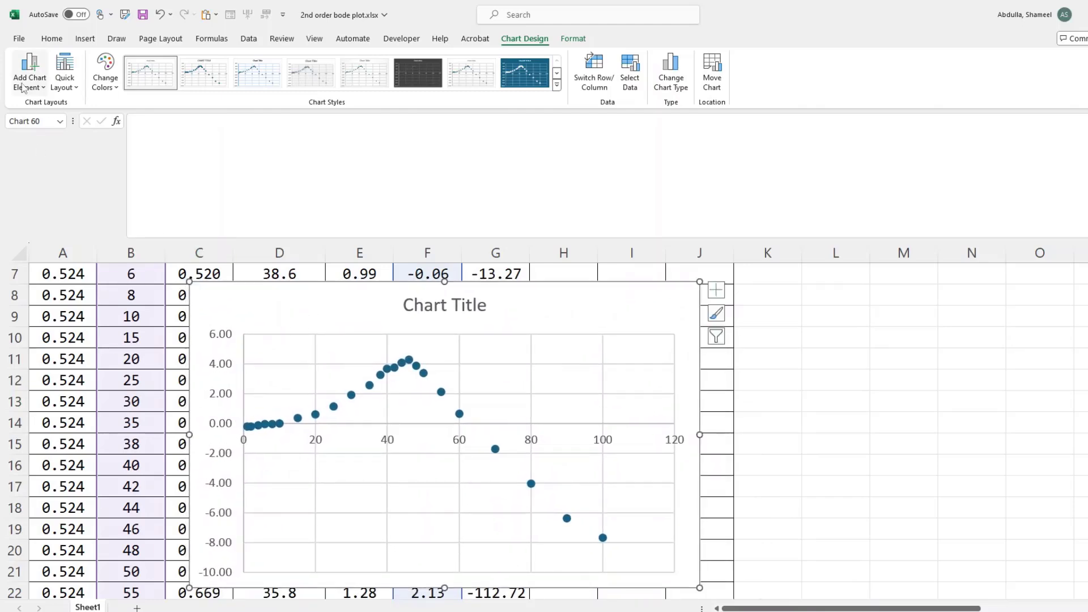
Step: Apply a chart layout with axis titles and a legend, and title the vertical axis "Magnitude (dB)"
{"action": "left_click", "coordinate": [62, 82]}
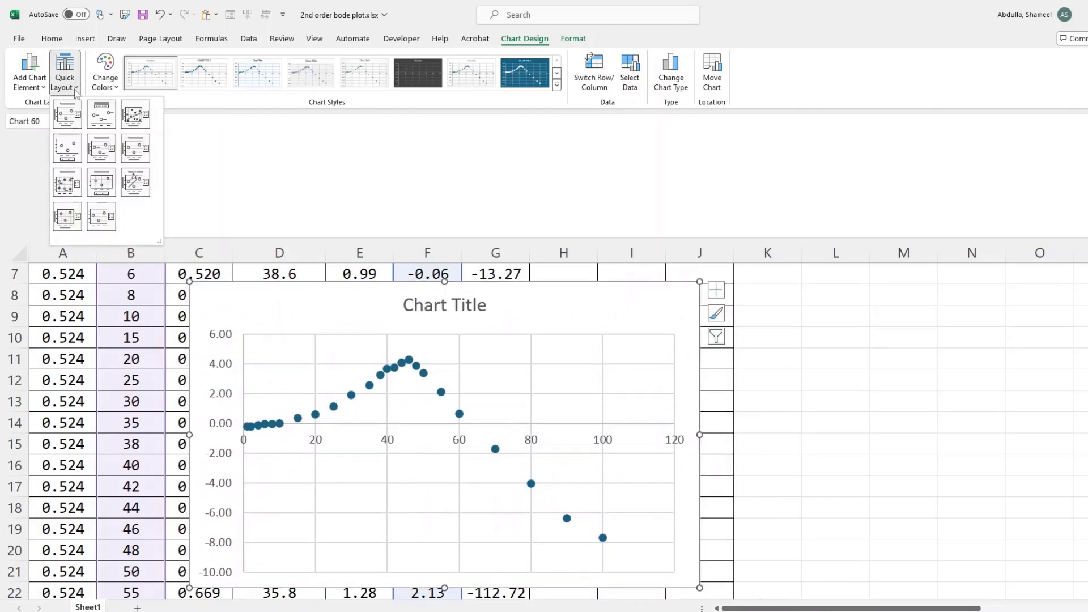
{"action": "left_click", "coordinate": [67, 117]}
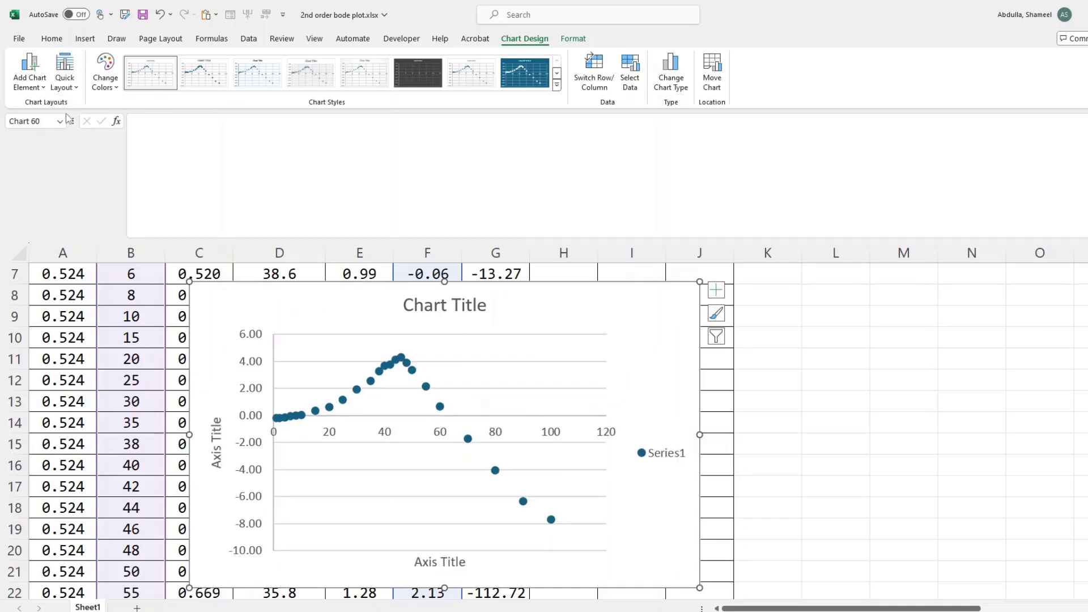
{"action": "left_click", "coordinate": [215, 455]}
{"action": "left_click", "coordinate": [191, 171]}
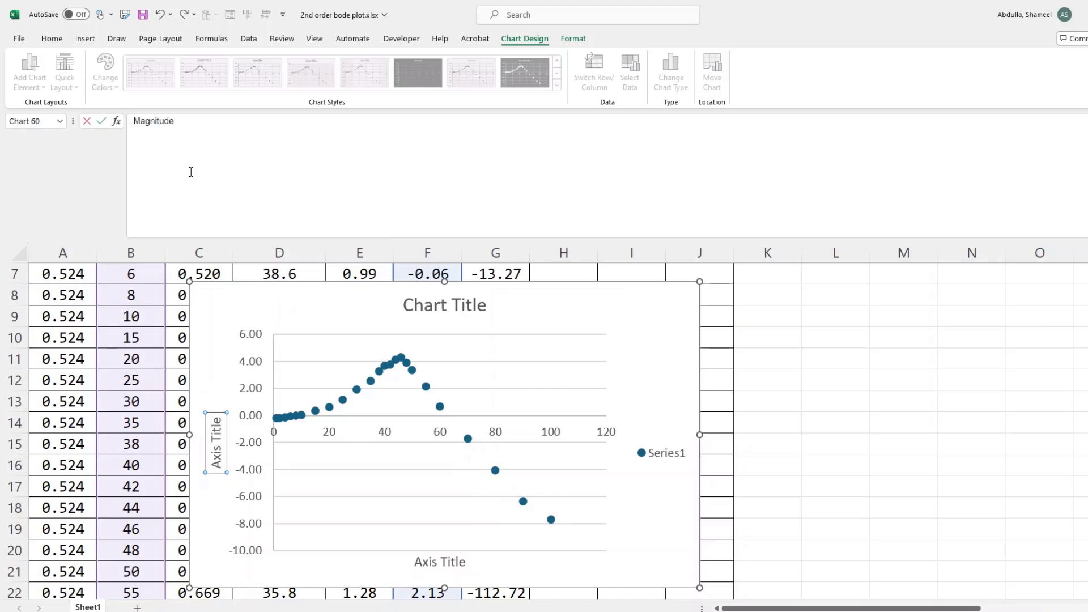
{"action": "key", "text": "Return"}
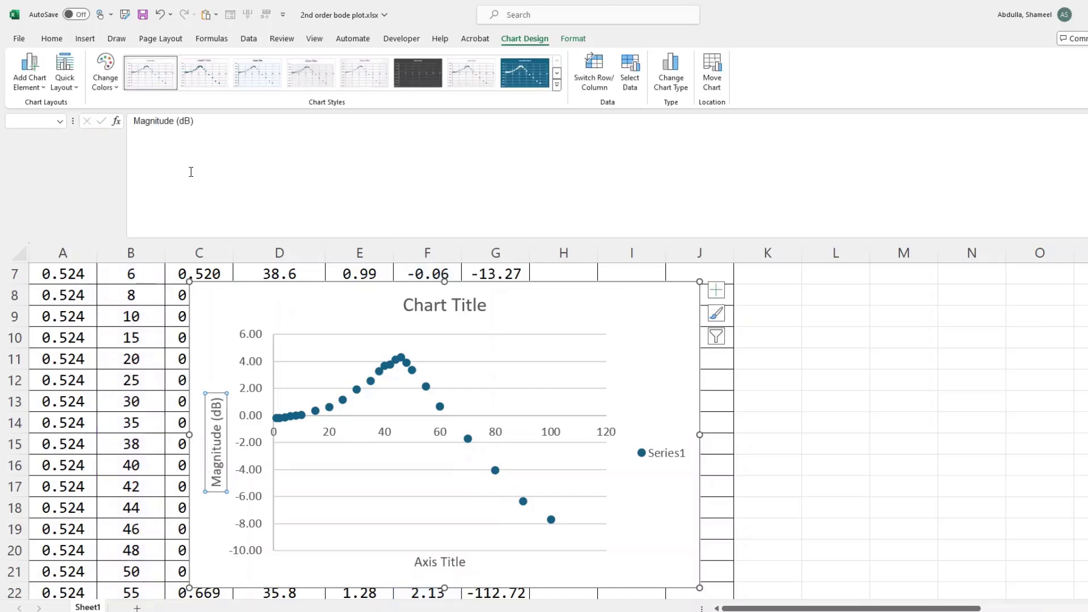
Step: Title the chart's horizontal axis "Frequency (rad/s)"
{"action": "left_click", "coordinate": [453, 556]}
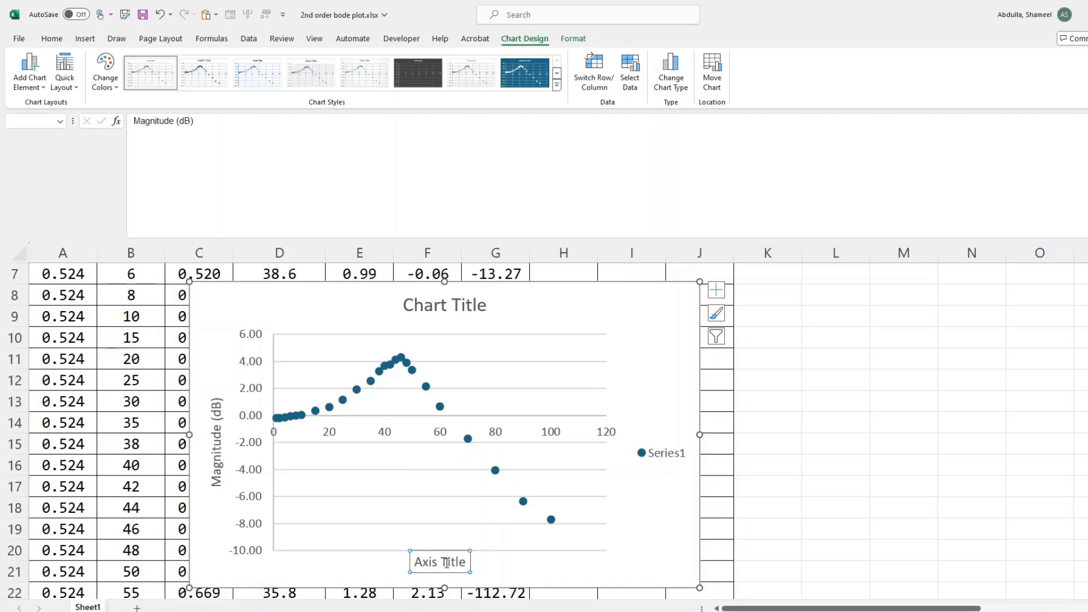
{"action": "left_click", "coordinate": [272, 145]}
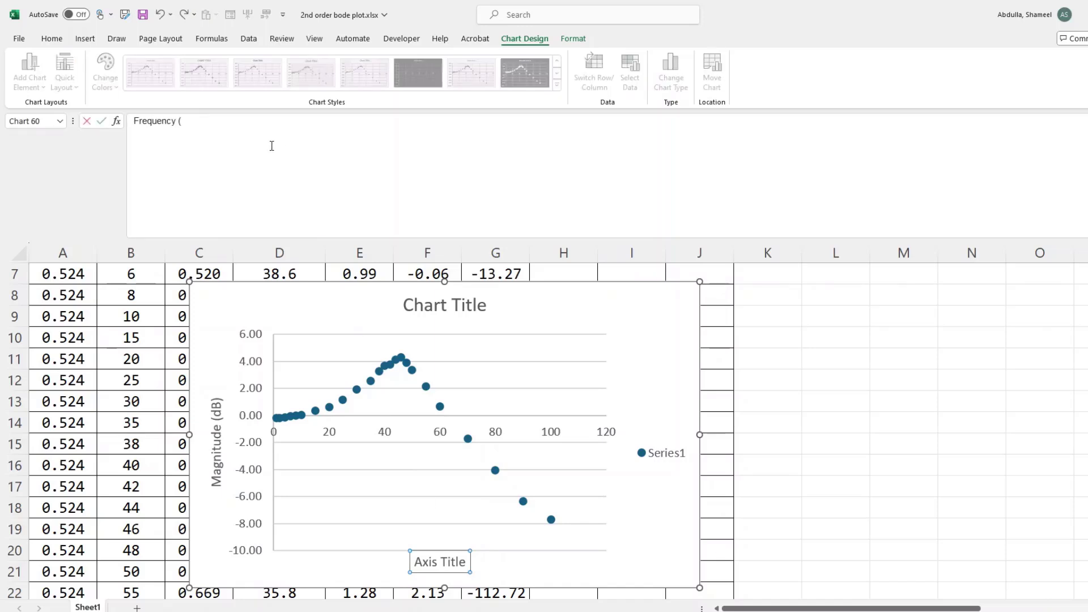
{"action": "type", "text": "Frequency (rad/s)"}
{"action": "key", "text": "Return"}
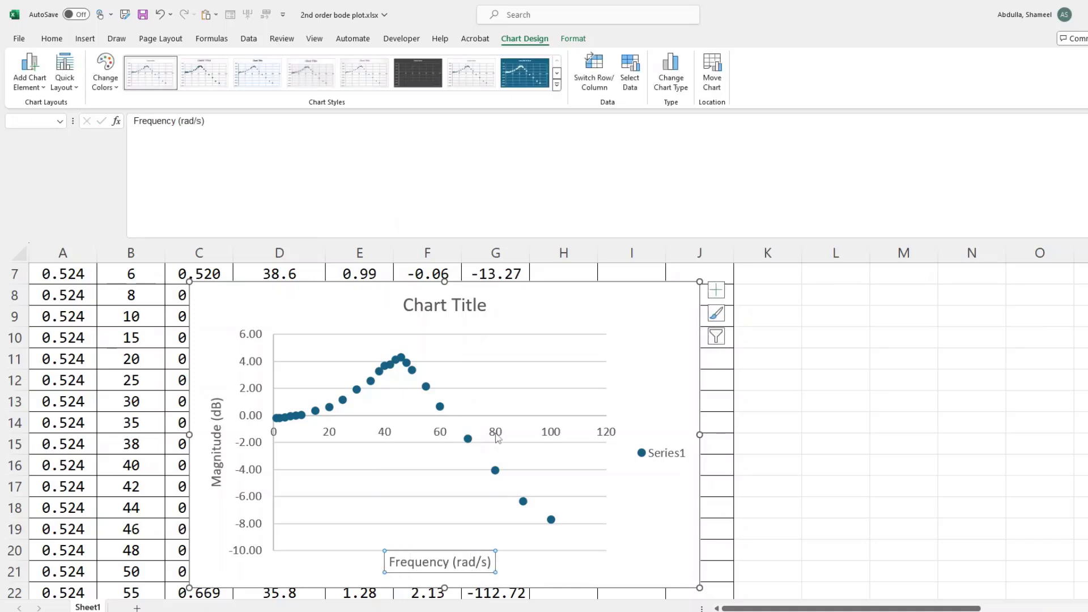
Step: Set the horizontal frequency axis of the magnitude chart to a logarithmic scale
{"action": "left_click", "coordinate": [441, 432]}
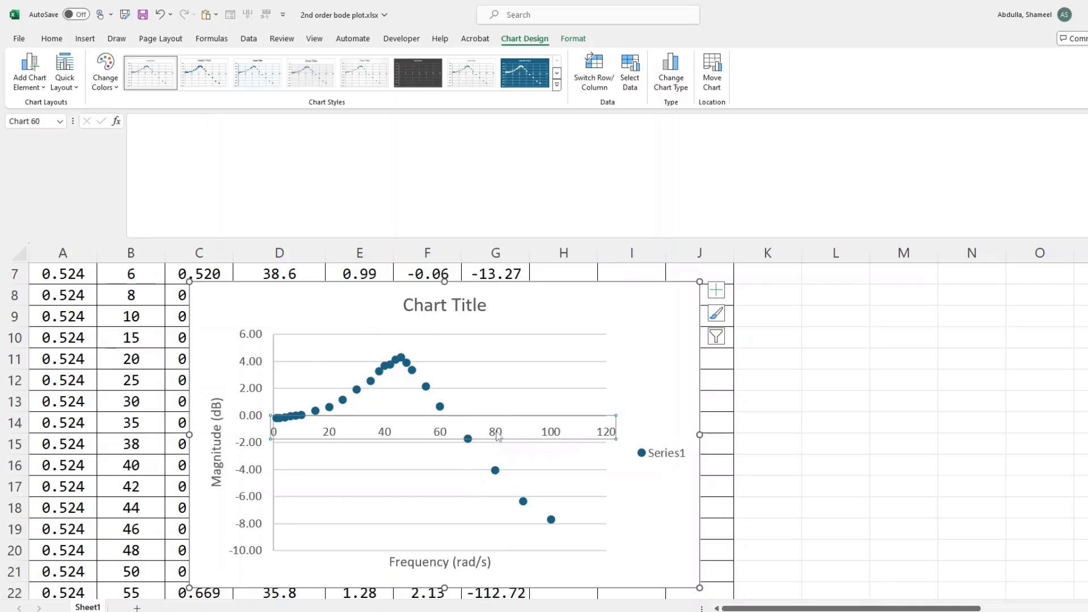
{"action": "double_click", "coordinate": [548, 413]}
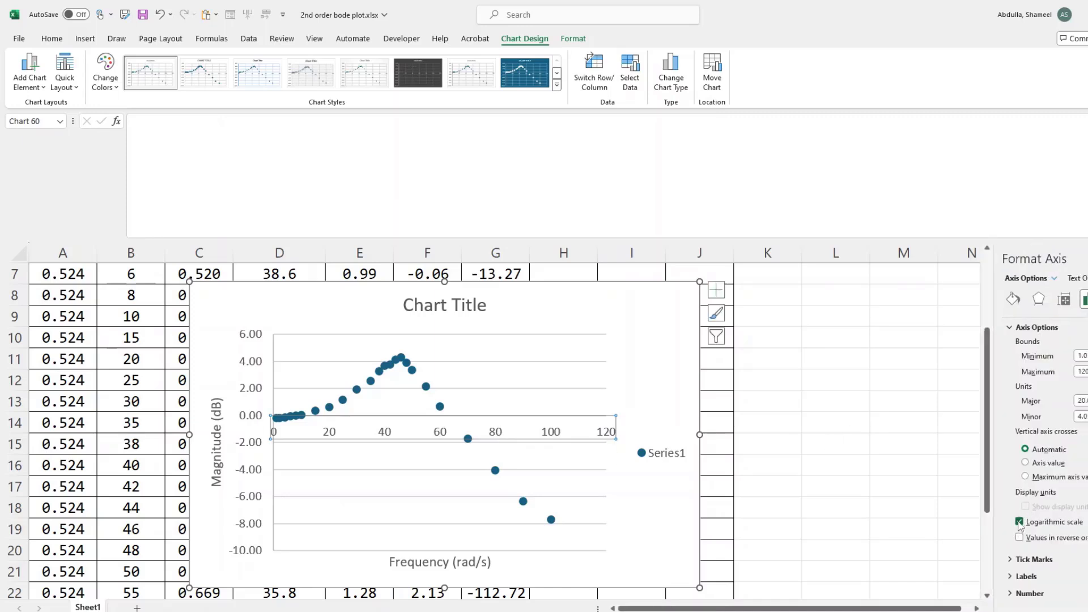
{"action": "left_click", "coordinate": [625, 438]}
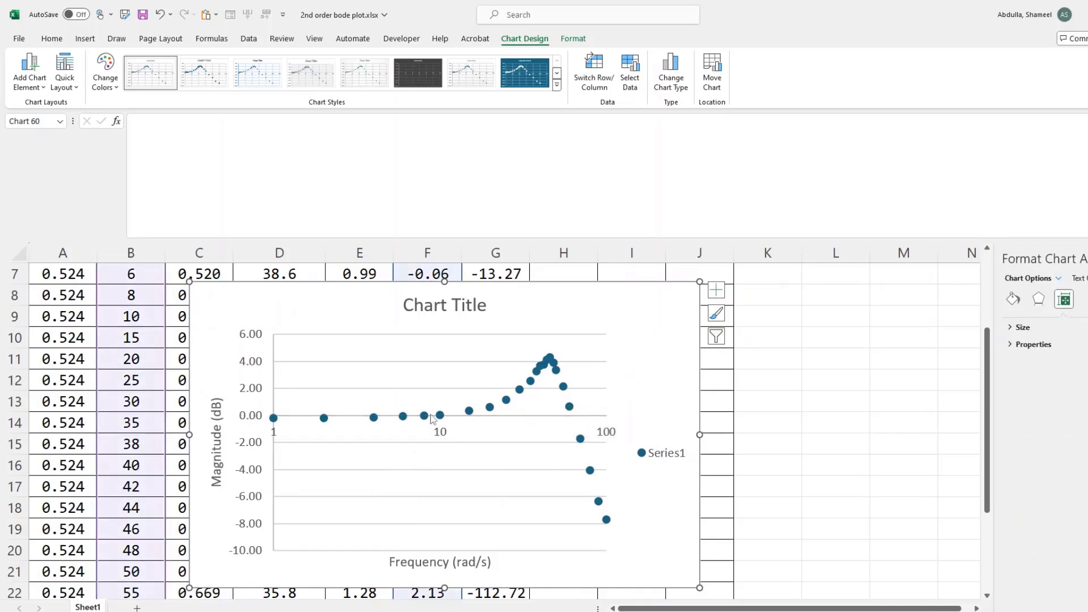
Step: Name the magnitude series "Data" in its SERIES formula and remove the chart title
{"action": "left_click", "coordinate": [668, 460]}
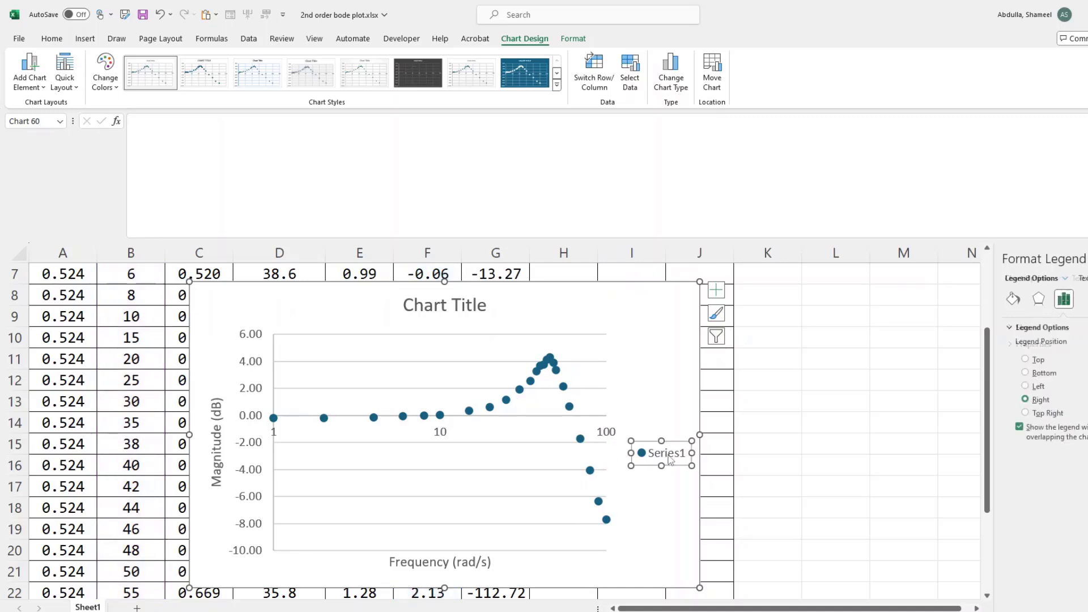
{"action": "left_click", "coordinate": [570, 407]}
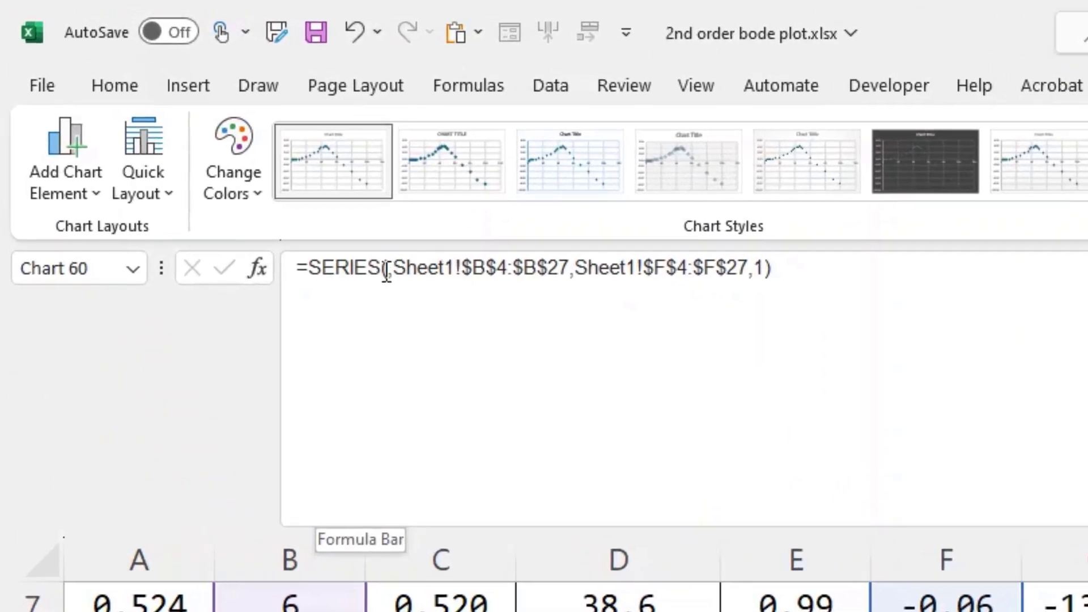
{"action": "left_click", "coordinate": [389, 271]}
{"action": "type", "text": ","}
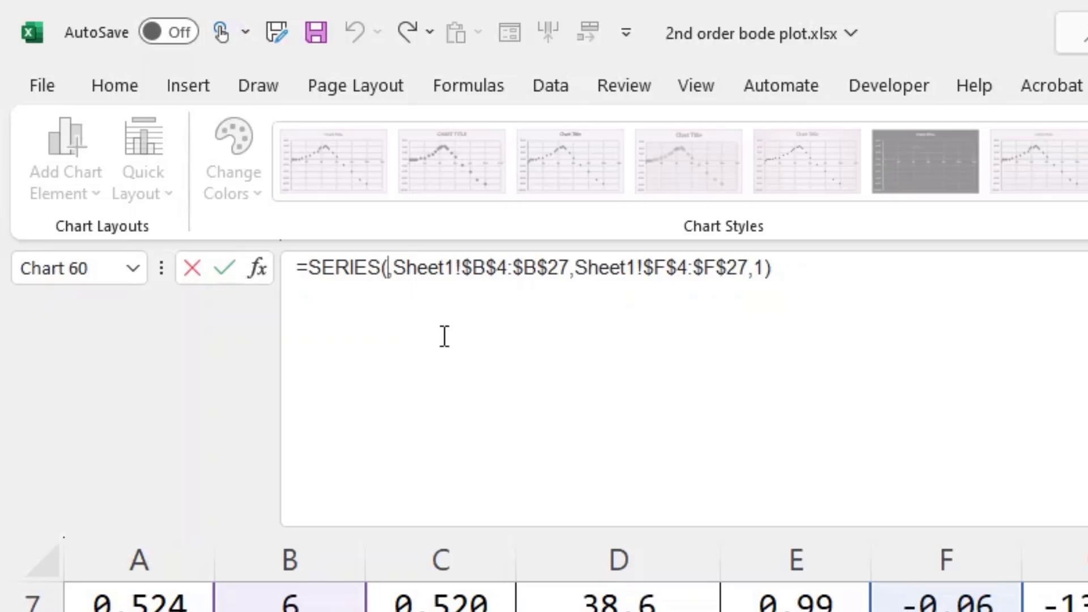
{"action": "type", "text": "\"Data"}
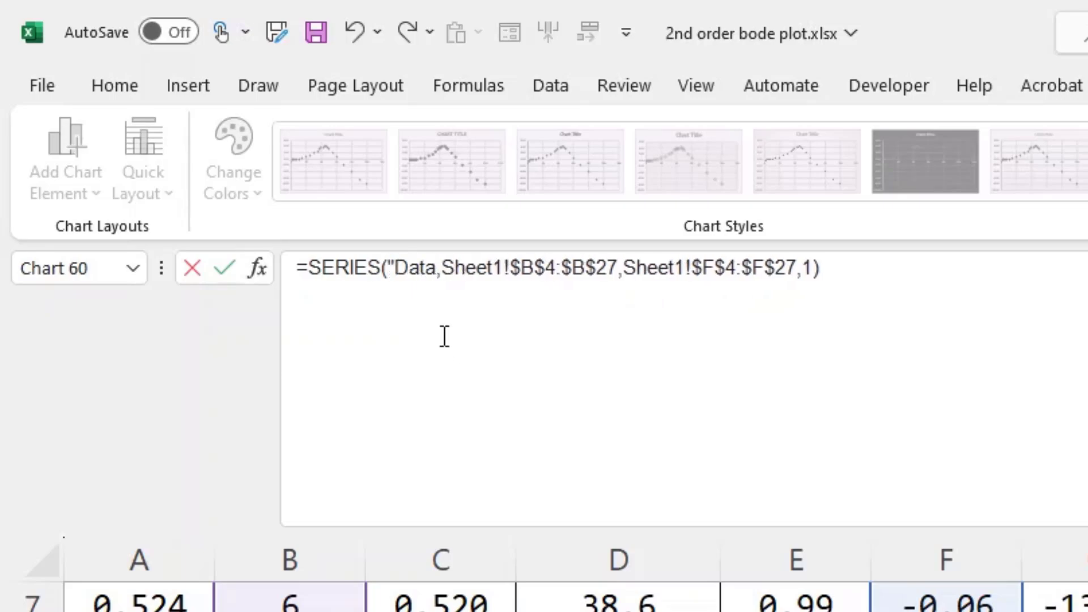
{"action": "type", "text": "\""}
{"action": "key", "text": "Return"}
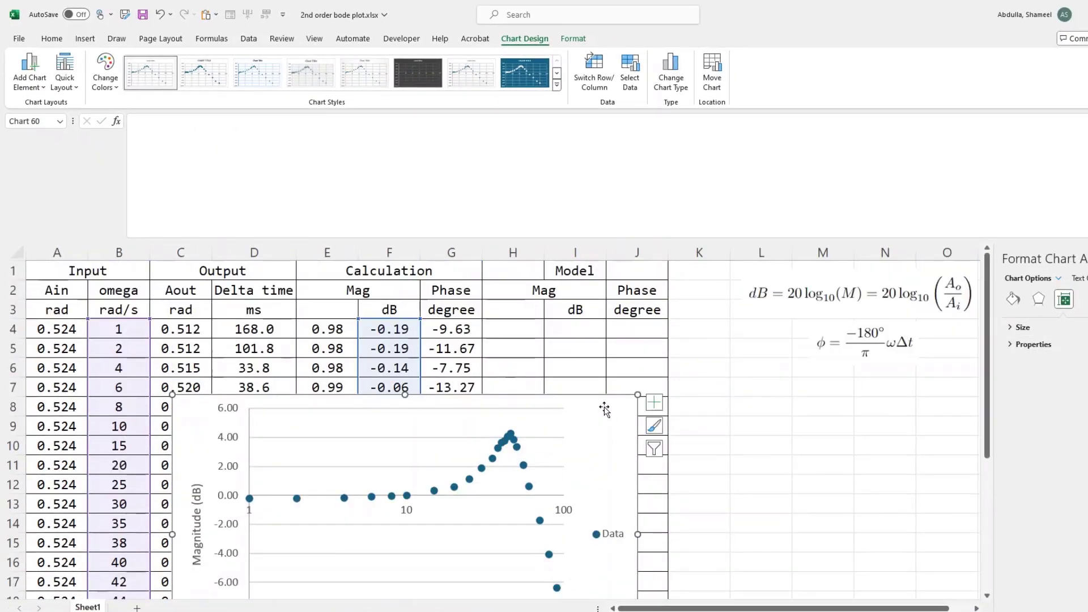
Step: Move and shrink the magnitude chart over columns I to O, and add a matching chart of phase G4:G27 against omega B4:B27 below it
{"action": "left_click_drag", "start_coordinate": [632, 400], "coordinate": [906, 312]}
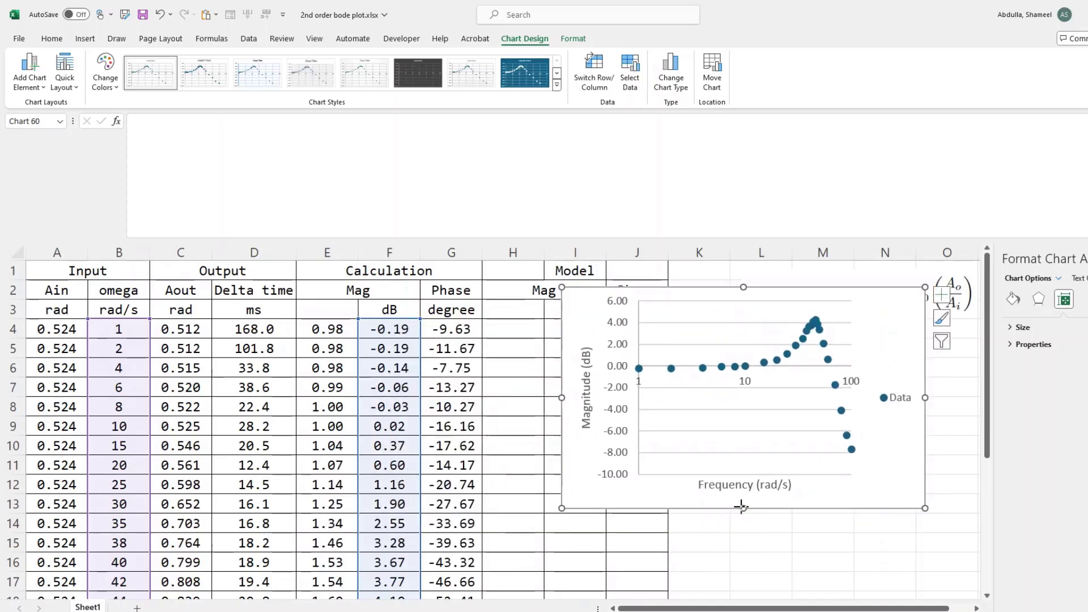
{"action": "left_click_drag", "start_coordinate": [741, 506], "coordinate": [738, 469]}
{"action": "key", "text": "ctrl+c"}
{"action": "left_click", "coordinate": [714, 496]}
{"action": "key", "text": "ctrl+v"}
{"action": "left_click_drag", "start_coordinate": [683, 511], "coordinate": [574, 497]}
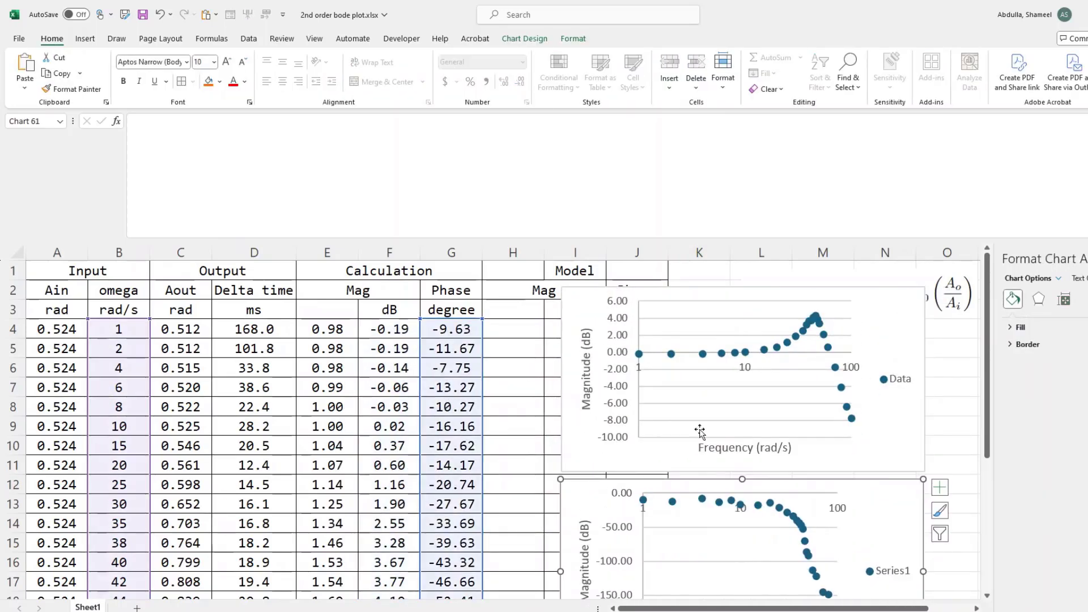
Step: Name the phase chart's series "Data" in its SERIES formula
{"action": "left_click", "coordinate": [702, 499]}
{"action": "left_click", "coordinate": [175, 121]}
{"action": "type", "text": "\"\""}
{"action": "key", "text": "Left"}
{"action": "type", "text": "data"}
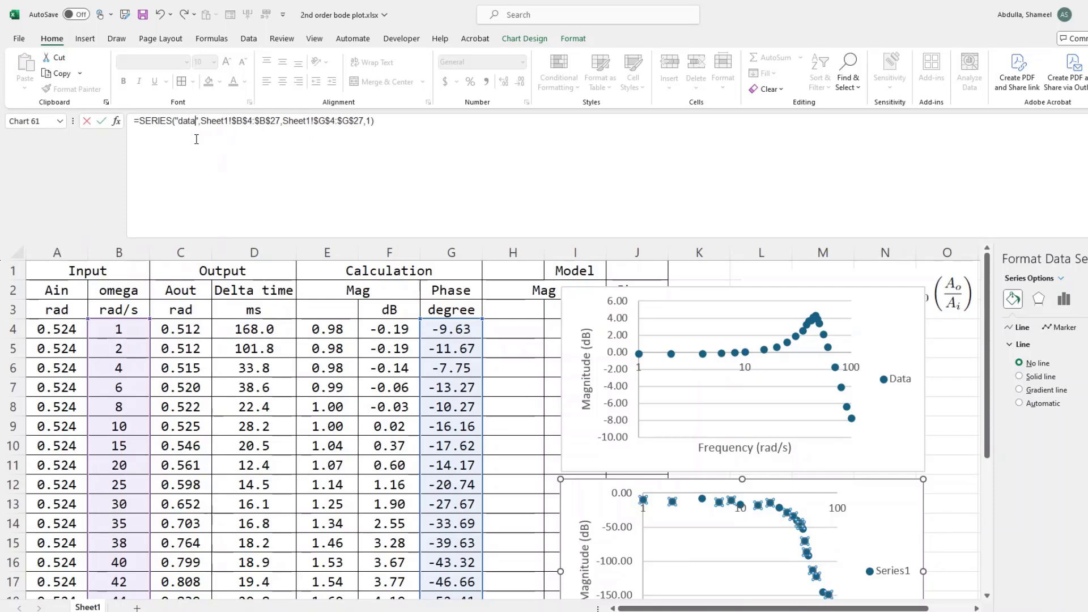
{"action": "key", "text": "BackSpace"}
{"action": "key", "text": "BackSpace"}
{"action": "key", "text": "BackSpace"}
{"action": "key", "text": "BackSpace"}
{"action": "type", "text": "Data"}
{"action": "key", "text": "Return"}
Step: Title the phase chart's vertical axis "Phase (deg)"
{"action": "left_click", "coordinate": [585, 533]}
{"action": "left_click", "coordinate": [279, 136]}
{"action": "type", "text": "Phase (deg)"}
{"action": "key", "text": "Return"}
Step: Reduce the phase values from G4 down to the last data row to zero decimal places
{"action": "scroll", "coordinate": [617, 478], "scroll_direction": "down", "scroll_amount": 1}
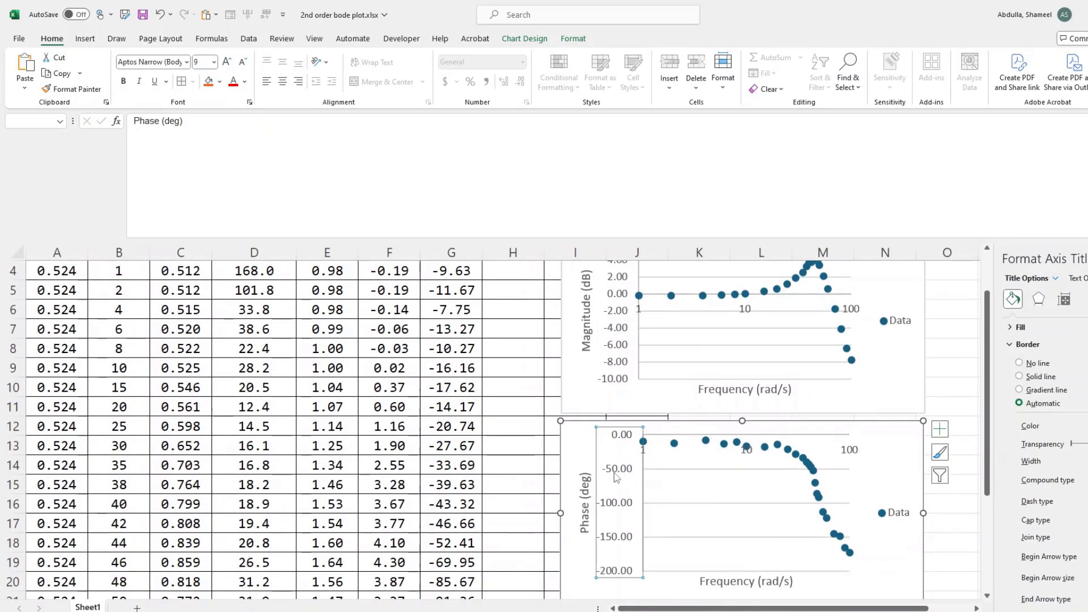
{"action": "scroll", "coordinate": [617, 478], "scroll_direction": "up", "scroll_amount": 1}
{"action": "left_click", "coordinate": [452, 329]}
{"action": "key", "text": "ctrl+shift+Down"}
{"action": "left_click", "coordinate": [519, 82]}
{"action": "left_click", "coordinate": [519, 82]}
{"action": "scroll", "coordinate": [617, 408], "scroll_direction": "down", "scroll_amount": 3}
{"action": "left_click", "coordinate": [615, 387]}
{"action": "left_click", "coordinate": [798, 559]}
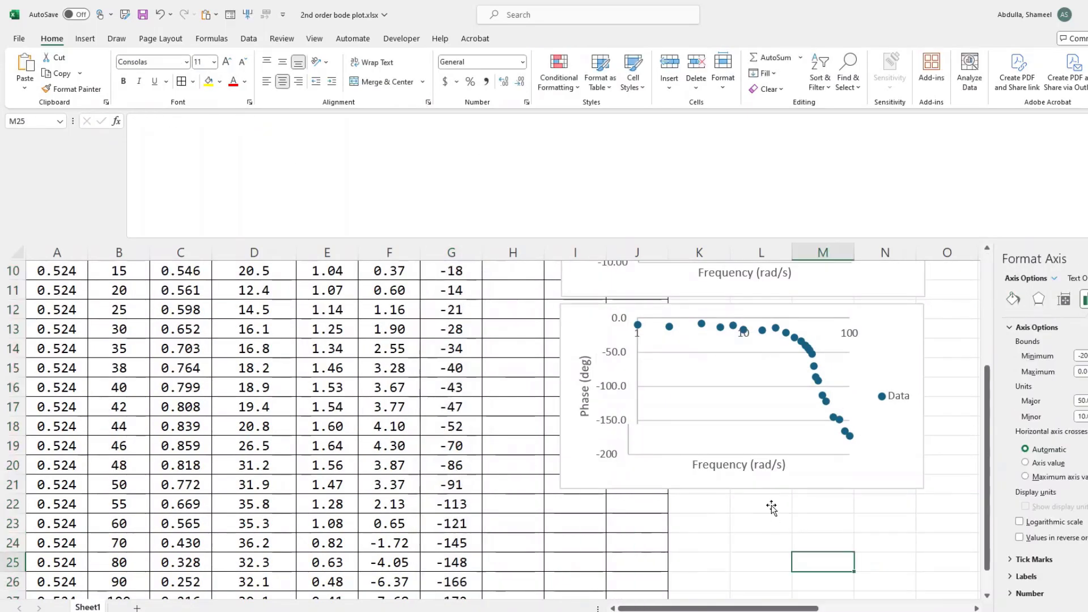
Step: Move the magnitude chart over columns A to G and the phase chart directly below it
{"action": "scroll", "coordinate": [771, 508], "scroll_direction": "up", "scroll_amount": 3}
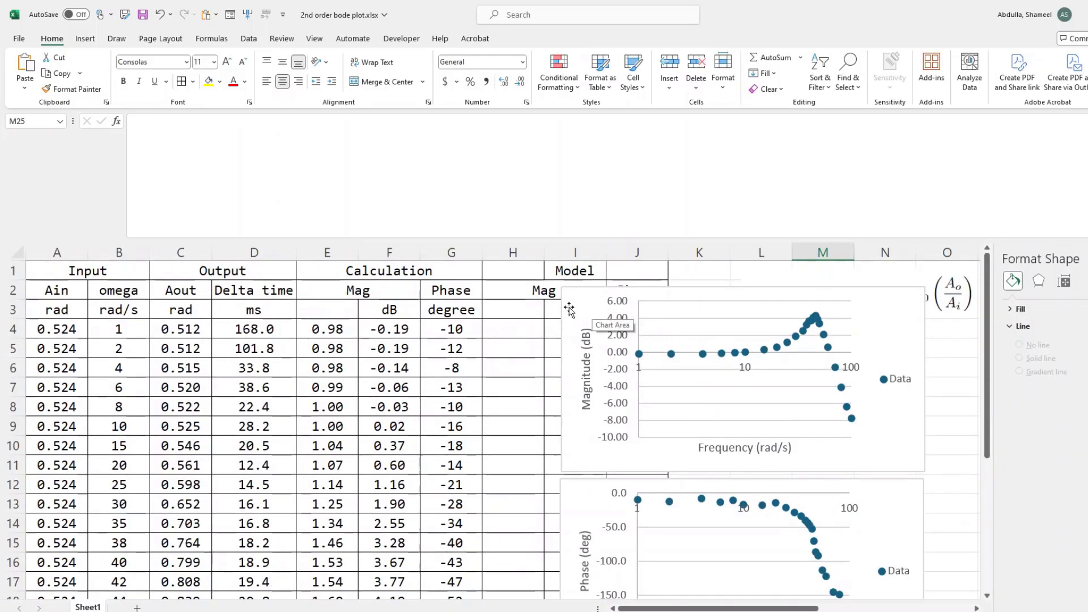
{"action": "left_click_drag", "start_coordinate": [569, 310], "coordinate": [77, 329]}
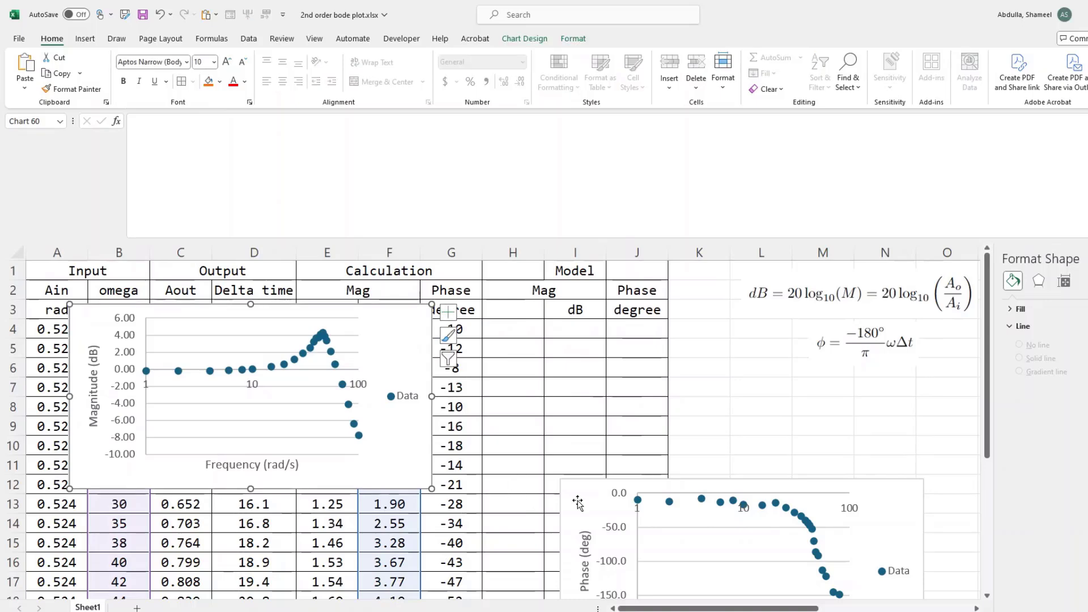
{"action": "mouse_move", "coordinate": [577, 502]}
{"action": "left_mouse_down"}
{"action": "mouse_move", "coordinate": [151, 469]}
{"action": "mouse_move", "coordinate": [100, 499]}
{"action": "left_mouse_up"}
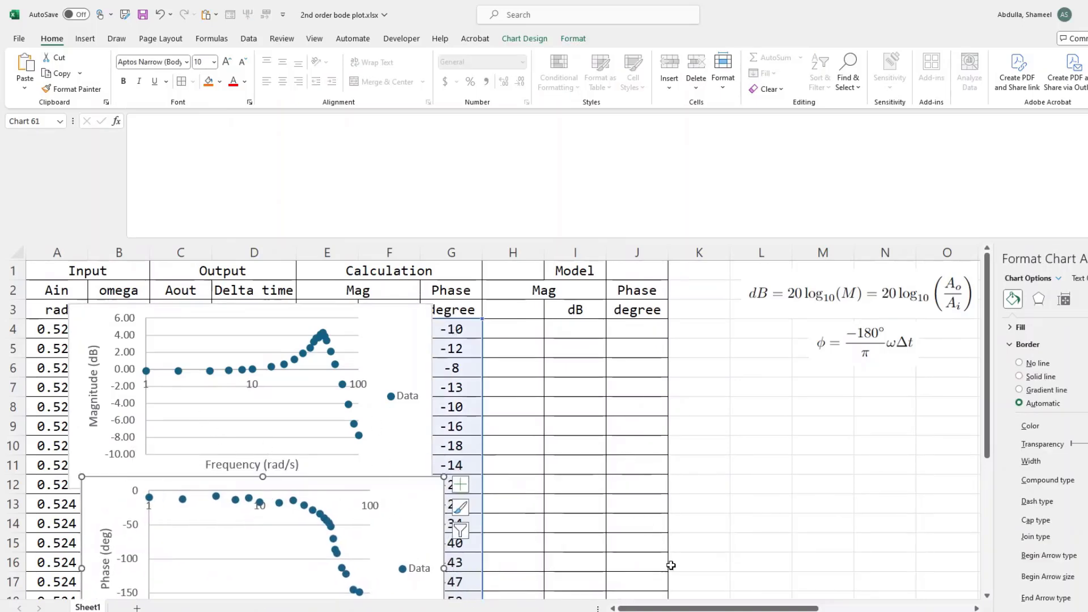
Step: Replace the dB and phase formula pictures near columns L to O with the G(s) equation picture, and place the G(jω) equation picture below it
{"action": "left_click_drag", "start_coordinate": [680, 608], "coordinate": [807, 608]}
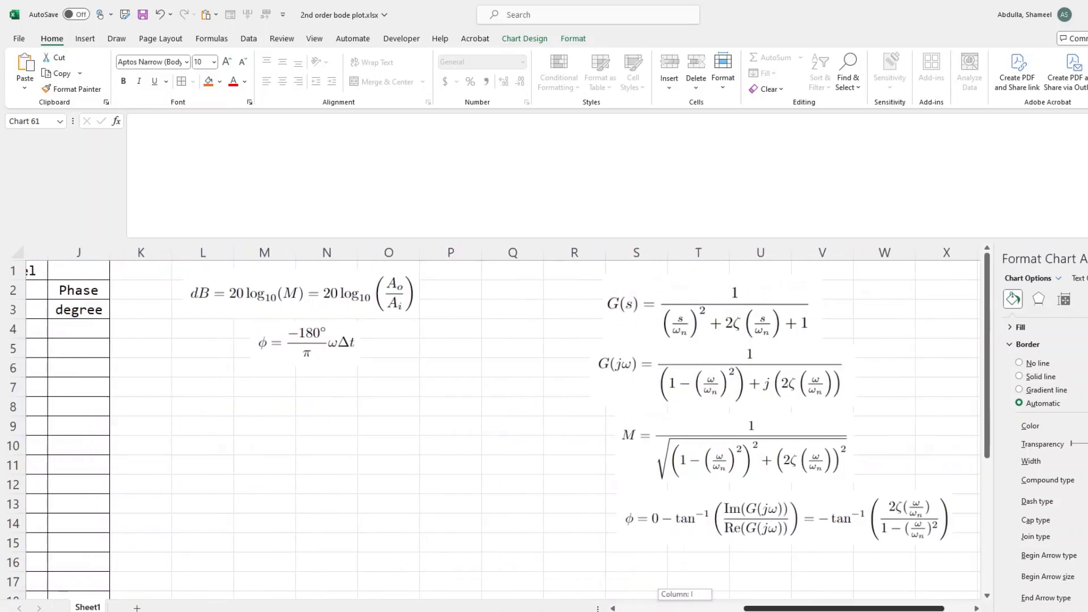
{"action": "left_click_drag", "start_coordinate": [687, 319], "coordinate": [297, 318]}
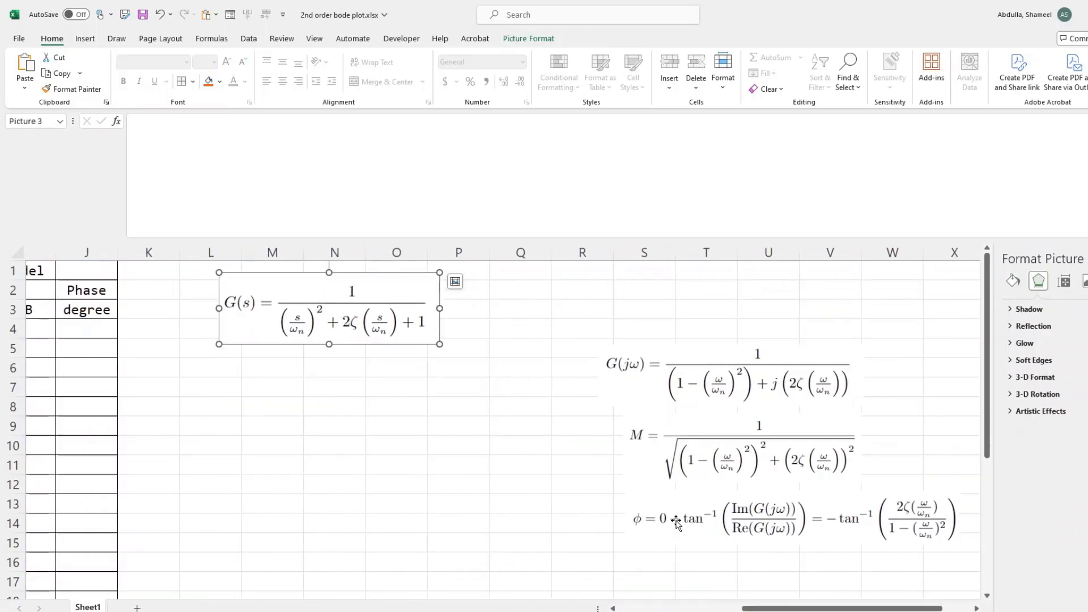
{"action": "left_click_drag", "start_coordinate": [772, 608], "coordinate": [691, 593]}
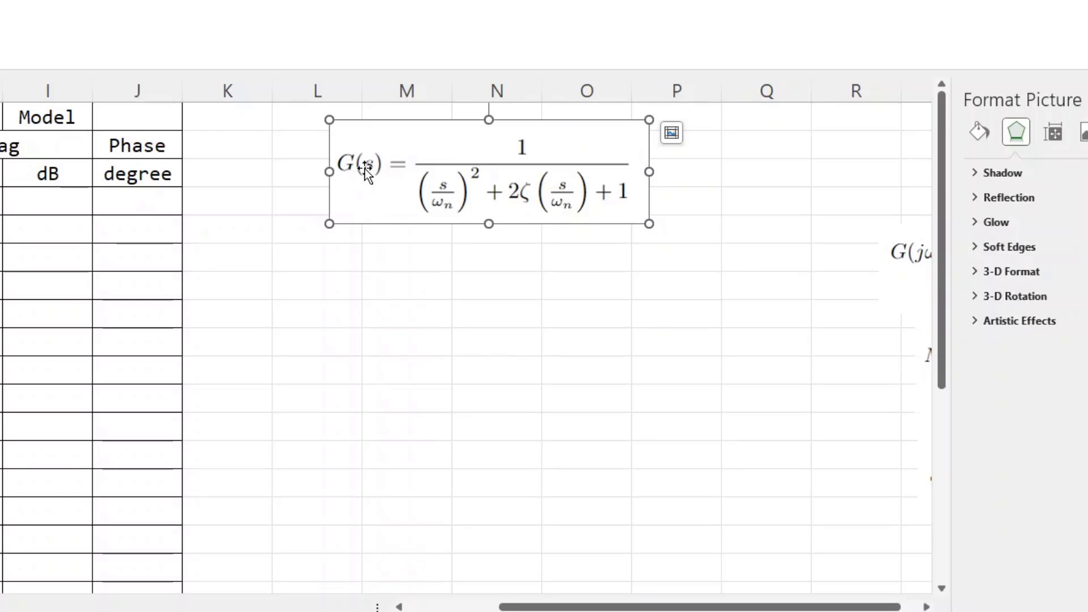
{"action": "left_click_drag", "start_coordinate": [893, 262], "coordinate": [313, 273]}
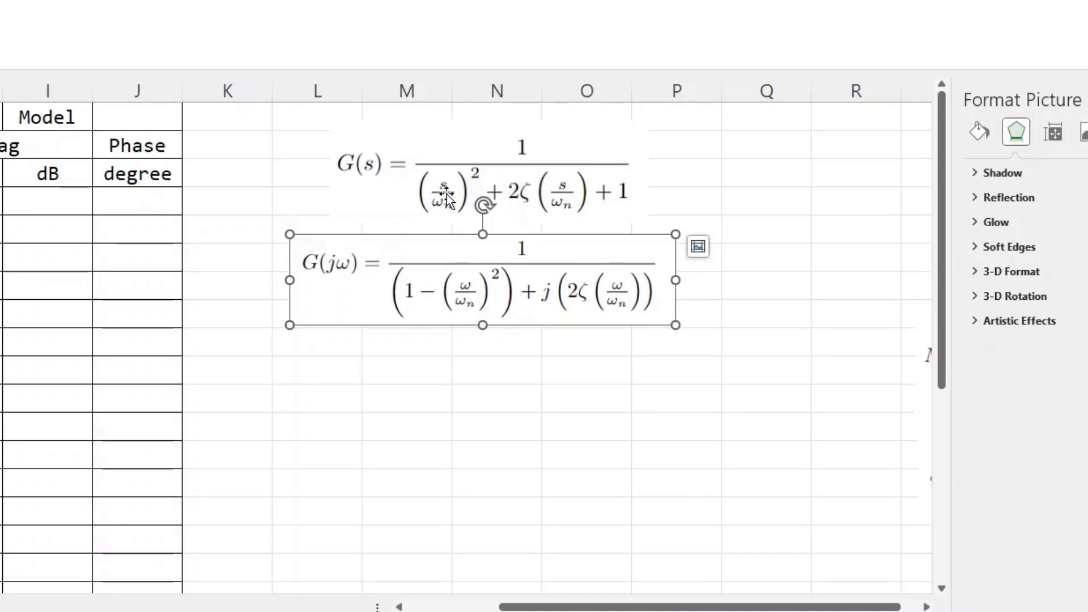
{"action": "left_click", "coordinate": [436, 376]}
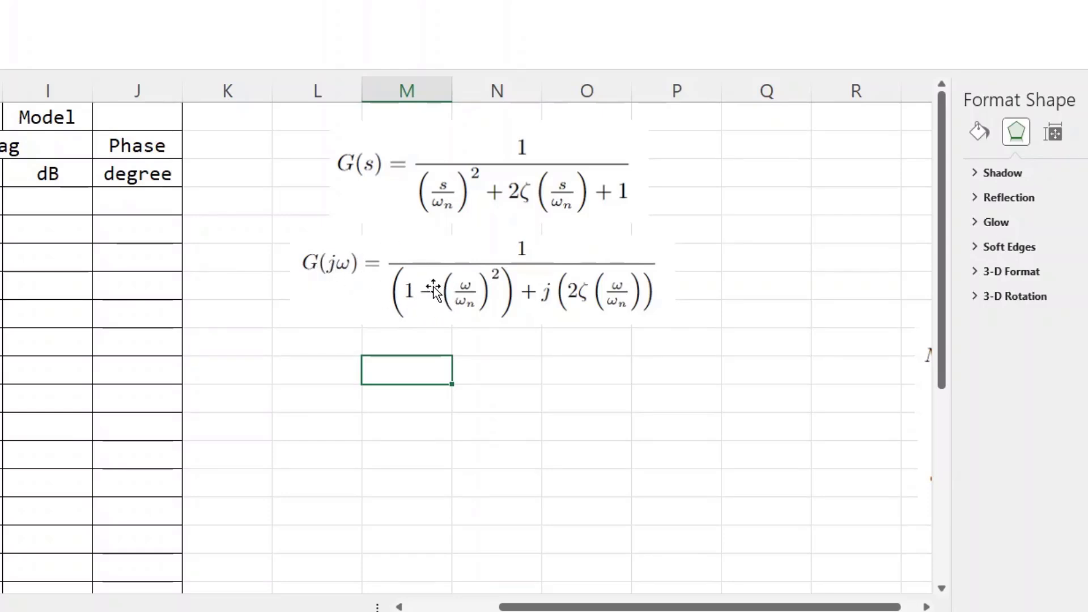
{"action": "left_click", "coordinate": [512, 248]}
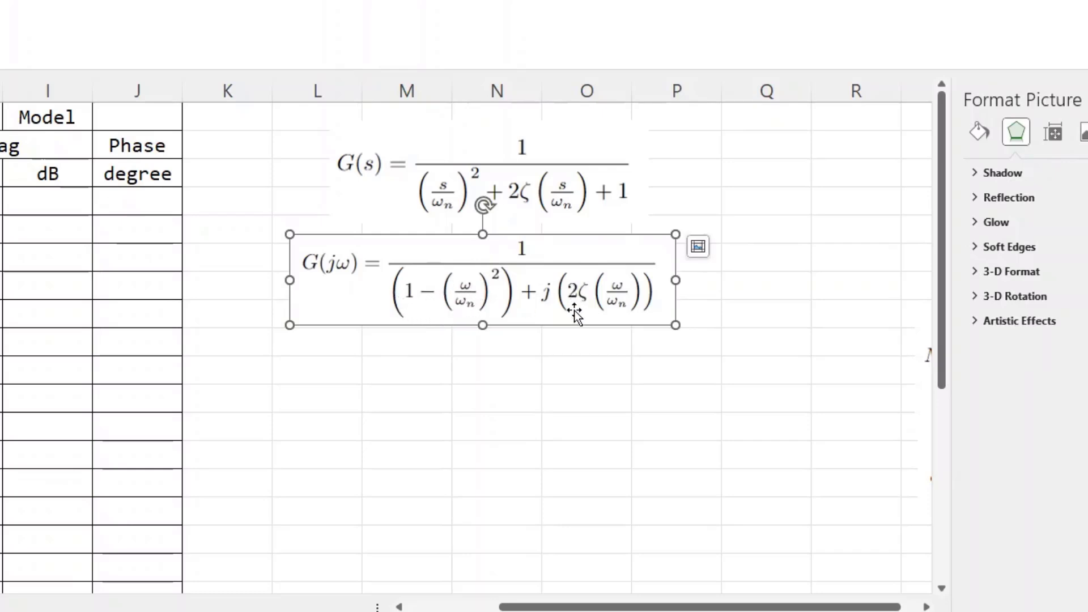
{"action": "left_click", "coordinate": [583, 366]}
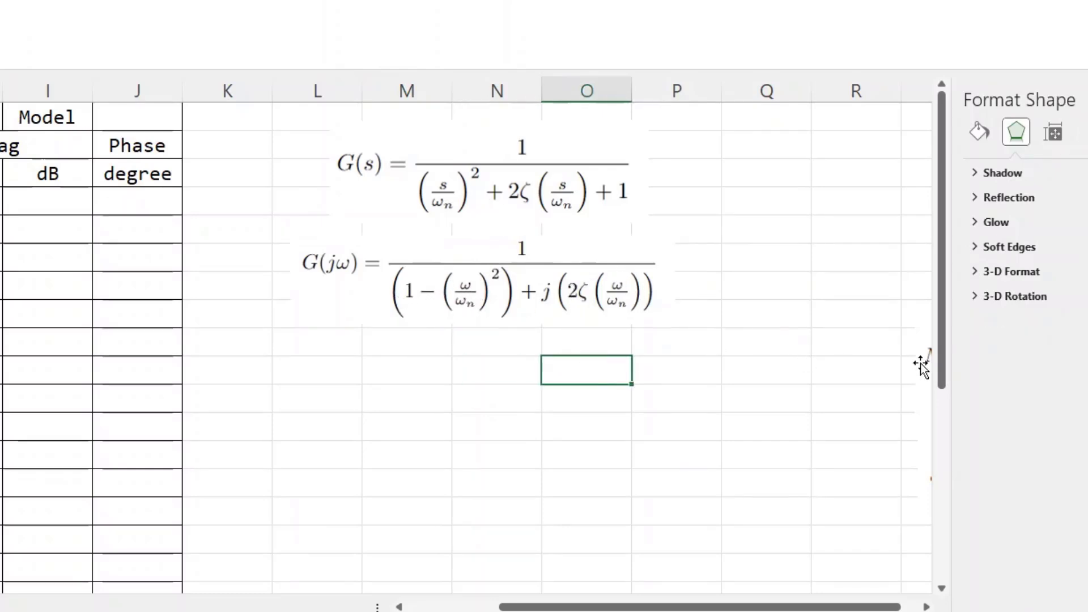
Step: Place the model magnitude M equation picture below G(jω), and the phase ϕ equation picture beneath it
{"action": "key", "text": "ctrl+v"}
{"action": "left_click_drag", "start_coordinate": [527, 384], "coordinate": [331, 372]}
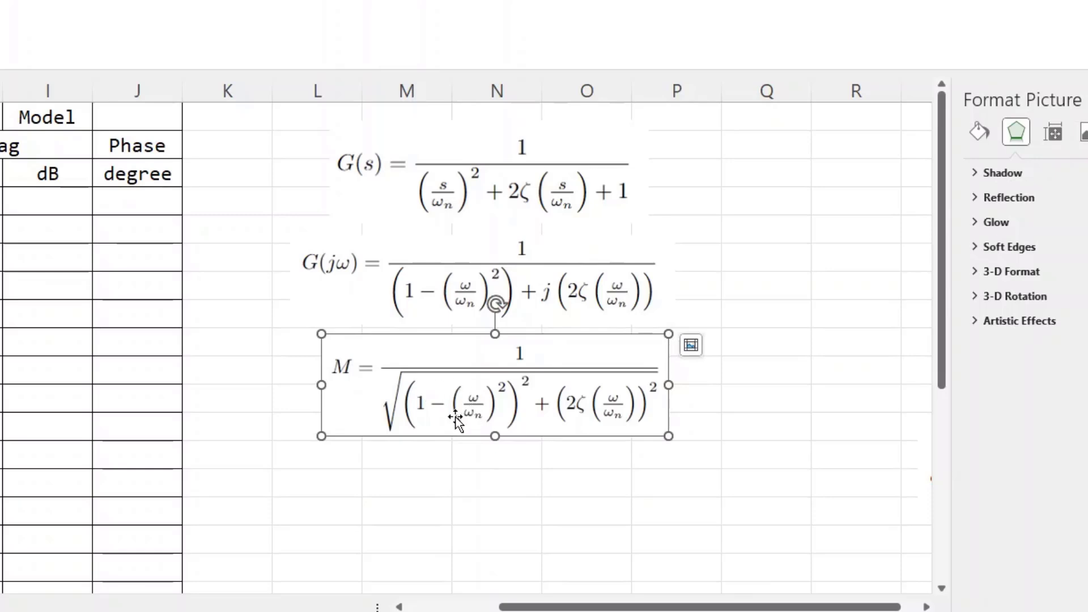
{"action": "left_click", "coordinate": [715, 387]}
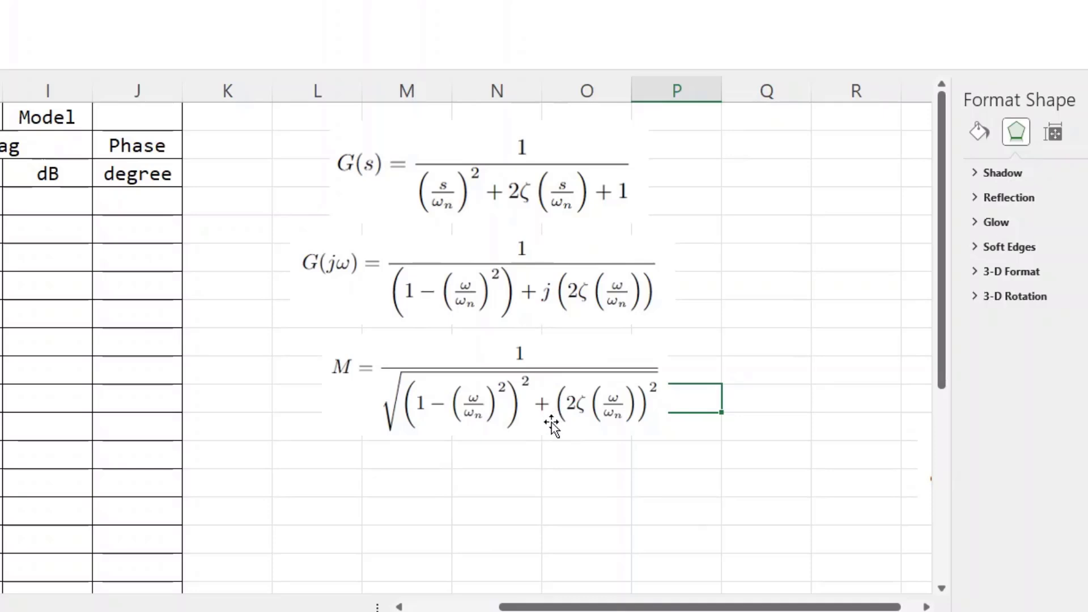
{"action": "left_click_drag", "start_coordinate": [927, 481], "coordinate": [282, 497]}
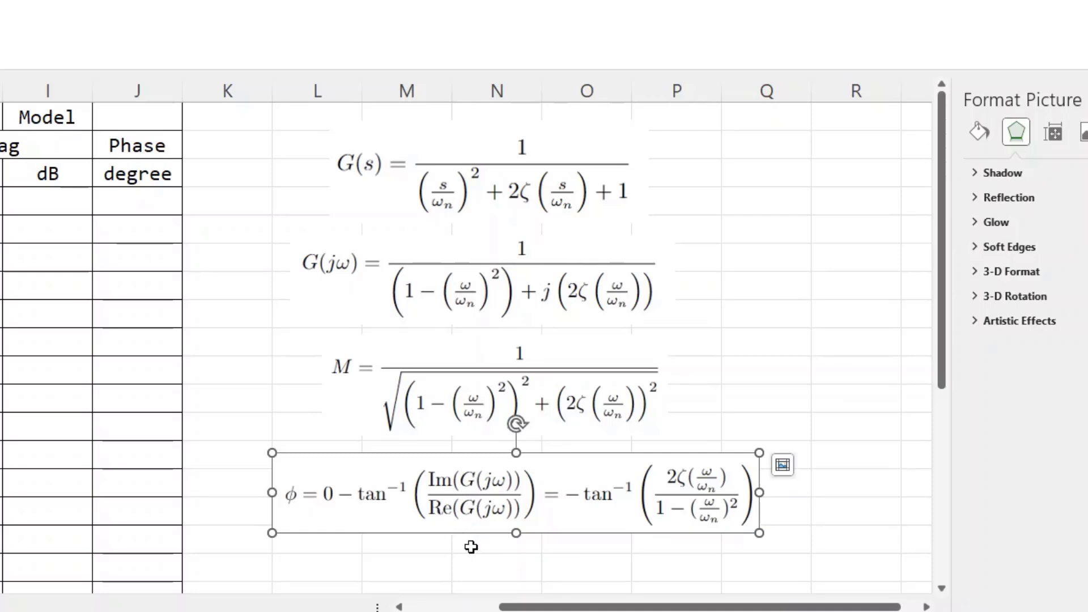
{"action": "left_click", "coordinate": [493, 543]}
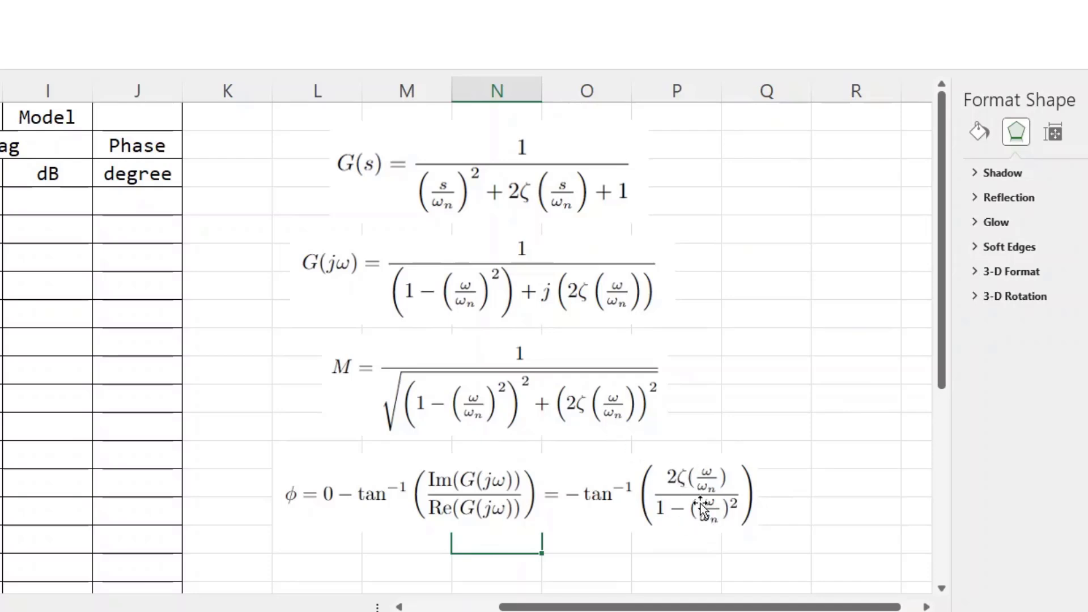
{"action": "left_click_drag", "start_coordinate": [585, 605], "coordinate": [533, 588]}
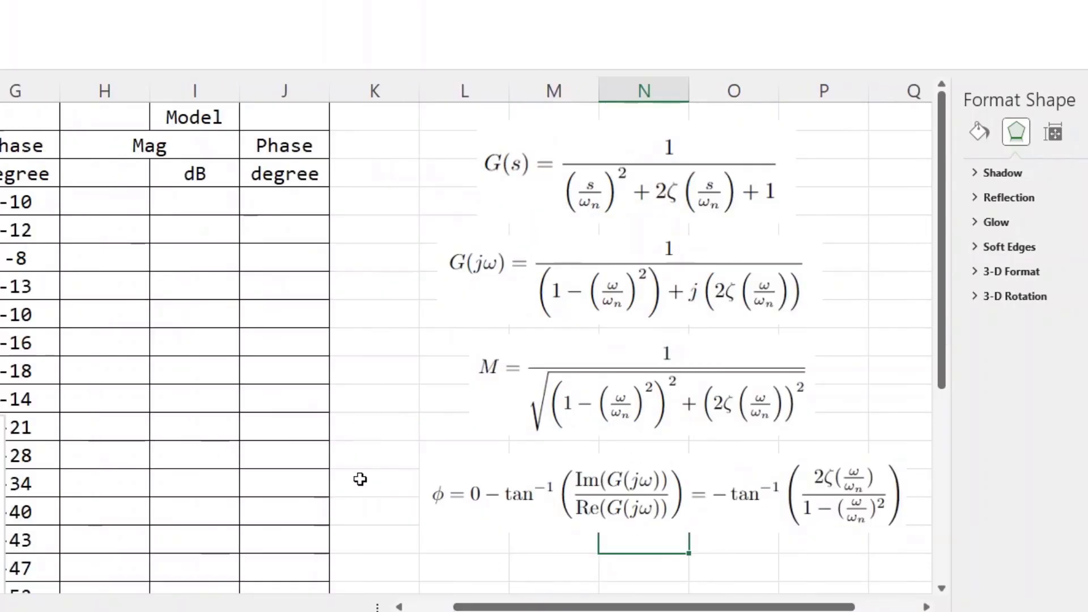
Step: Move the G(s), G(jω) and M equation pictures about one and a half columns right, freeing space in columns L and M
{"action": "left_click", "coordinate": [93, 201]}
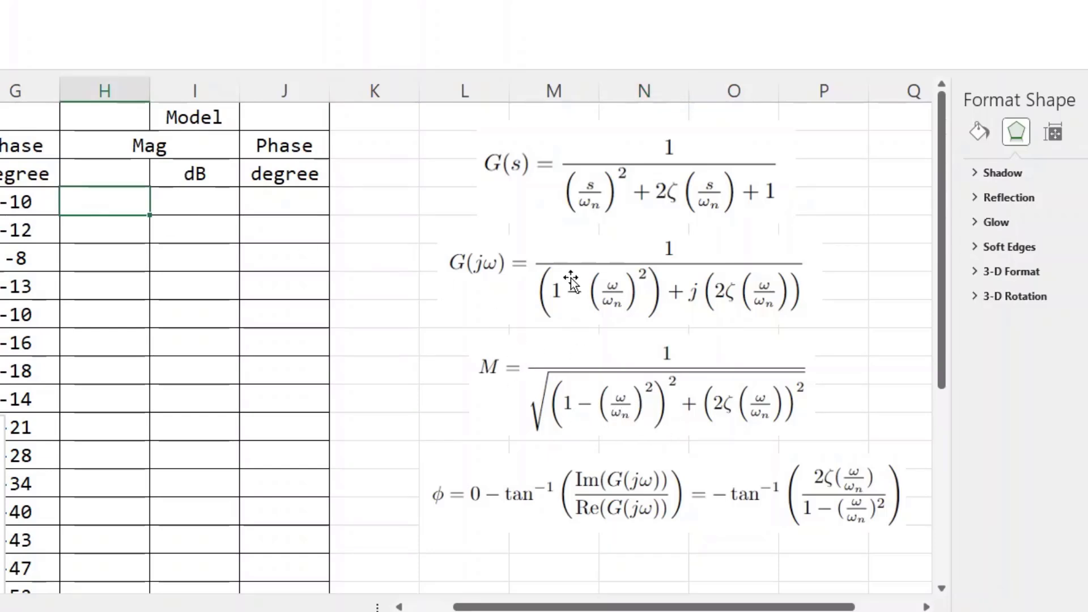
{"action": "left_click_drag", "start_coordinate": [541, 187], "coordinate": [672, 188]}
{"action": "left_click_drag", "start_coordinate": [588, 243], "coordinate": [725, 236]}
{"action": "left_click_drag", "start_coordinate": [616, 401], "coordinate": [743, 385]}
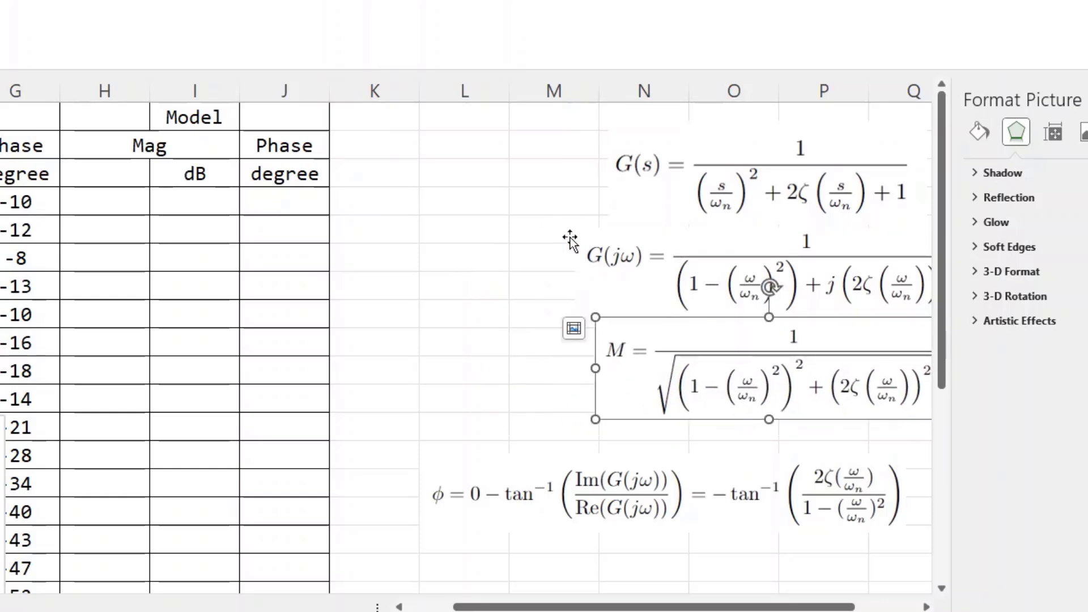
Step: Label cell L3 as omega_n and cell L4 as zeta
{"action": "left_click", "coordinate": [450, 171]}
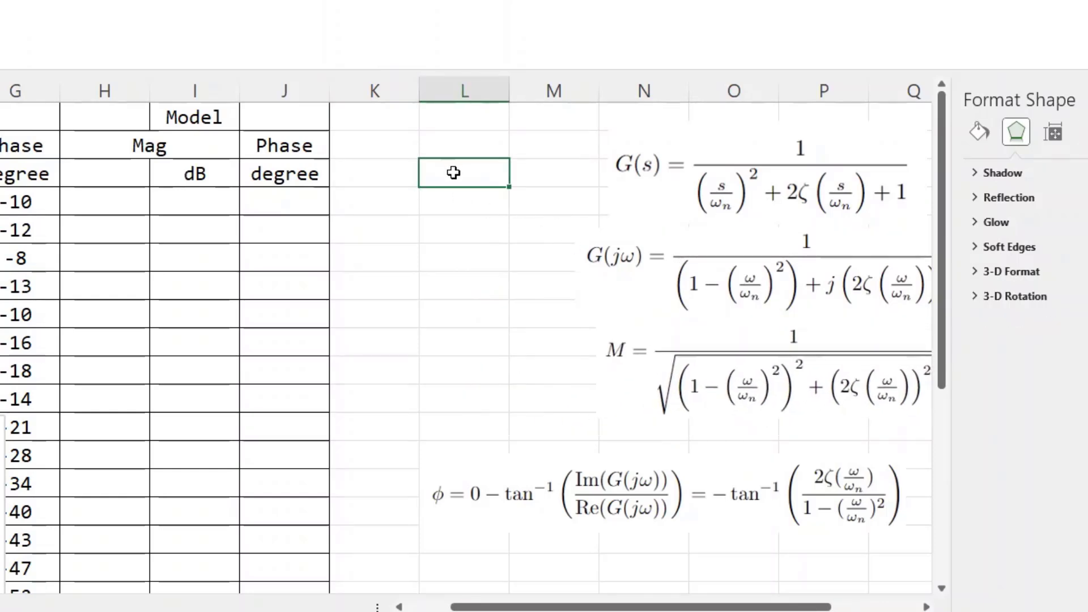
{"action": "type", "text": "omega_n"}
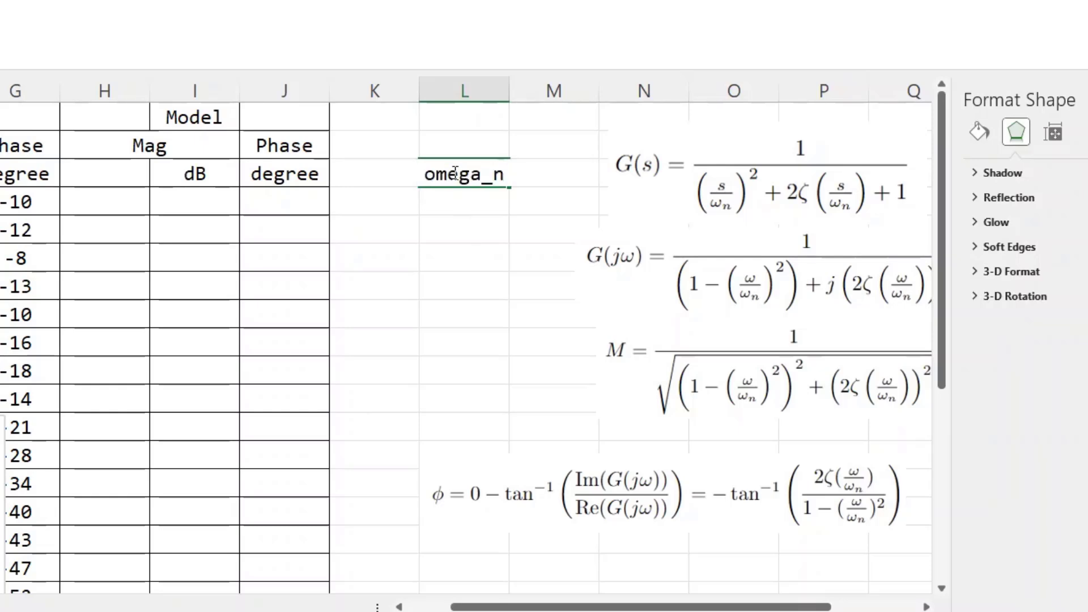
{"action": "key", "text": "Return"}
{"action": "type", "text": "zeta"}
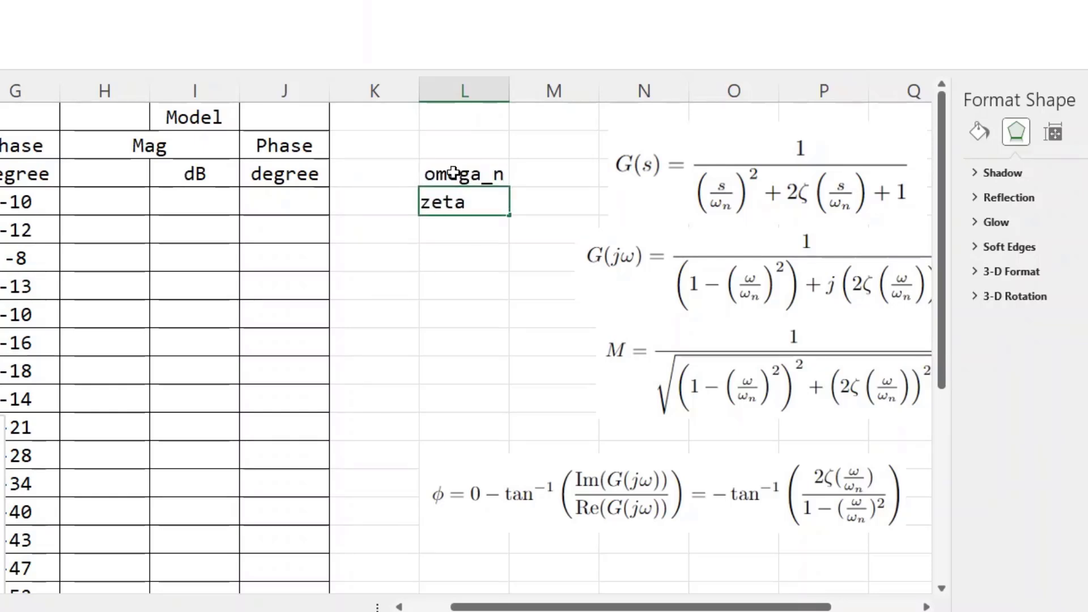
{"action": "key", "text": "Tab"}
{"action": "key", "text": "Up"}
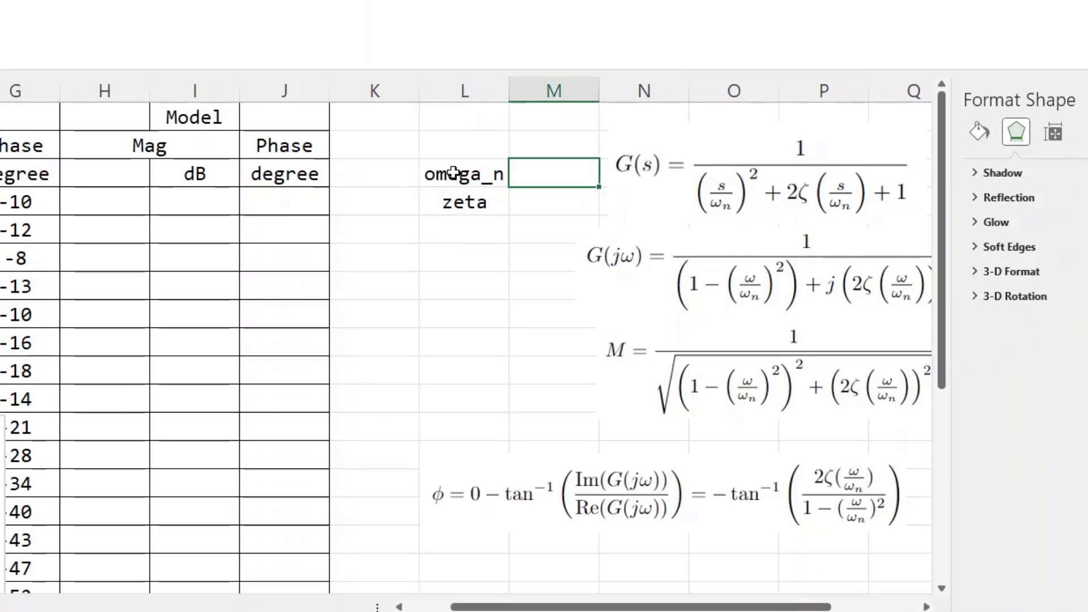
Step: Examine the peak data point of the magnitude chart's Data series
{"action": "left_click_drag", "start_coordinate": [527, 606], "coordinate": [483, 607]}
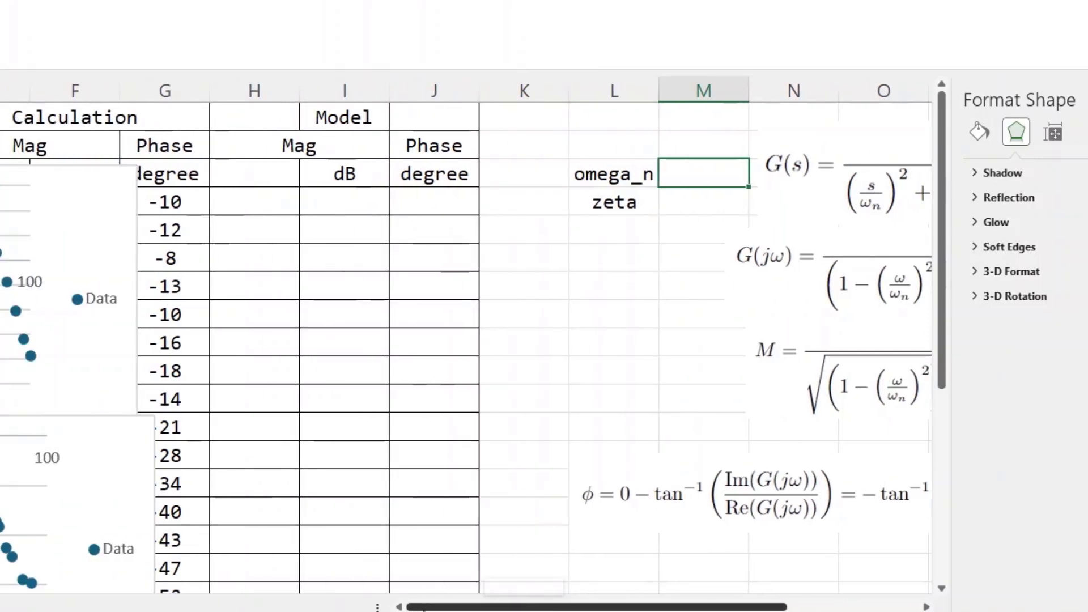
{"action": "left_click", "coordinate": [323, 331]}
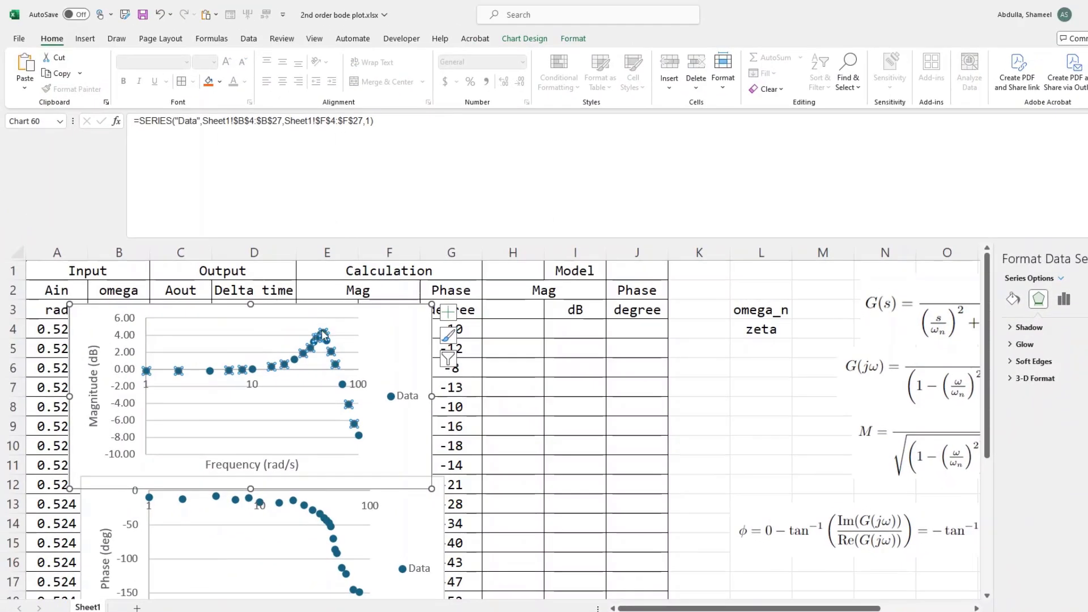
{"action": "left_click", "coordinate": [323, 331]}
{"action": "mouse_move", "coordinate": [323, 336]}
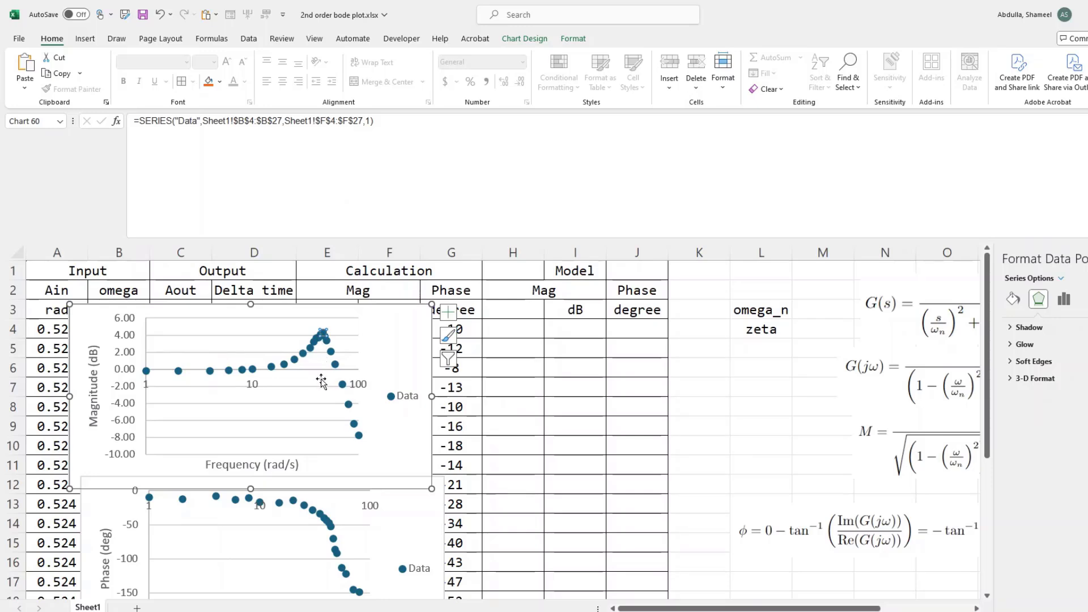
Step: Move the phase chart down below row 24 and look up the frequency in B21 for the -91 degree phase
{"action": "scroll", "coordinate": [323, 380], "scroll_direction": "down", "scroll_amount": 1}
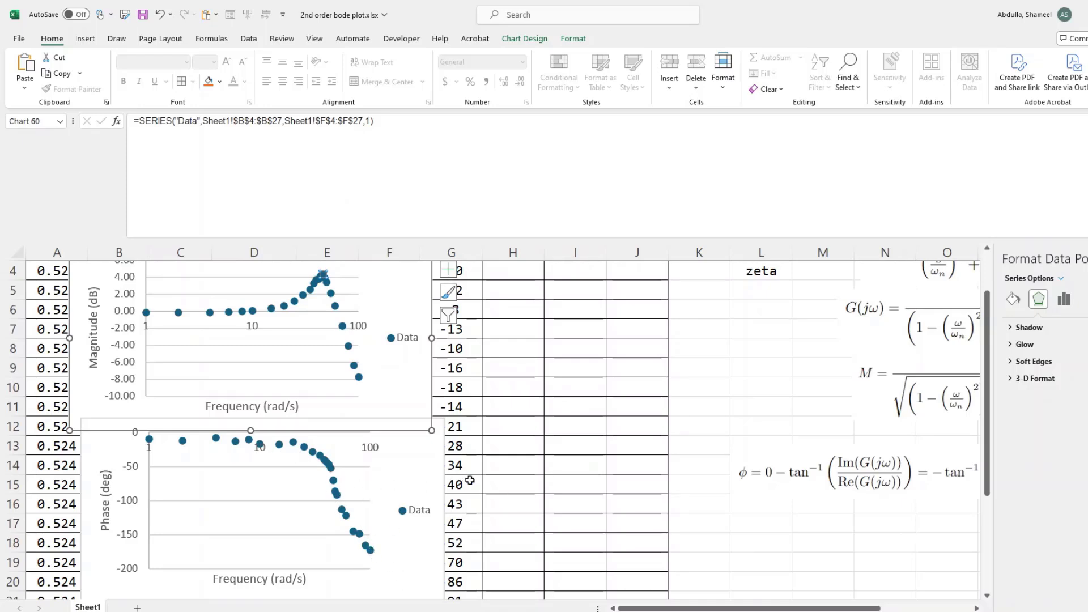
{"action": "left_click_drag", "start_coordinate": [408, 474], "coordinate": [398, 575]}
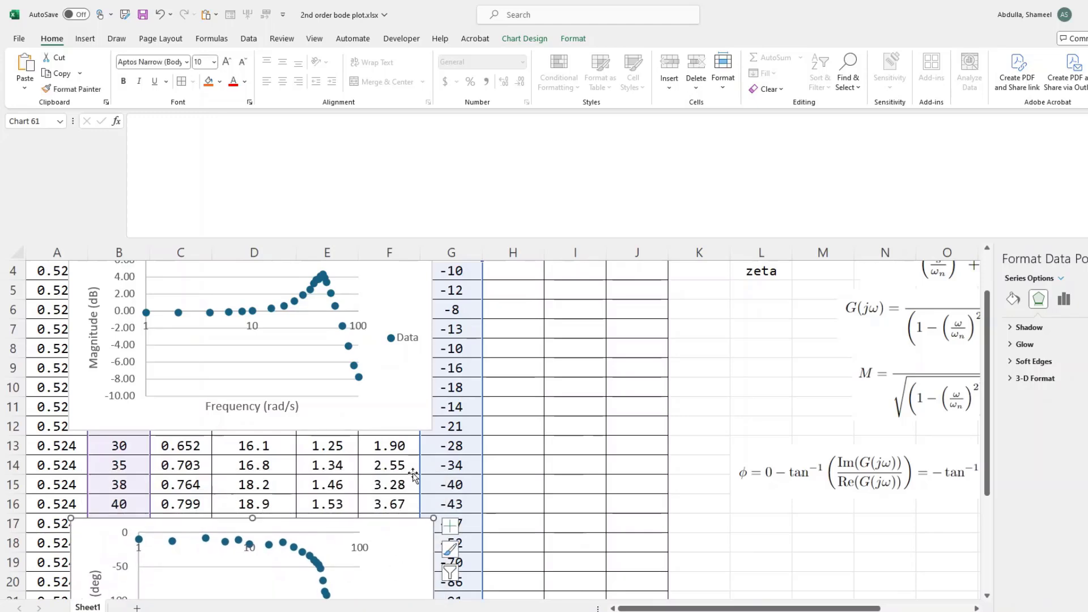
{"action": "scroll", "coordinate": [391, 474], "scroll_direction": "down", "scroll_amount": 3}
{"action": "left_click_drag", "start_coordinate": [402, 390], "coordinate": [399, 542]}
{"action": "left_click", "coordinate": [457, 428]}
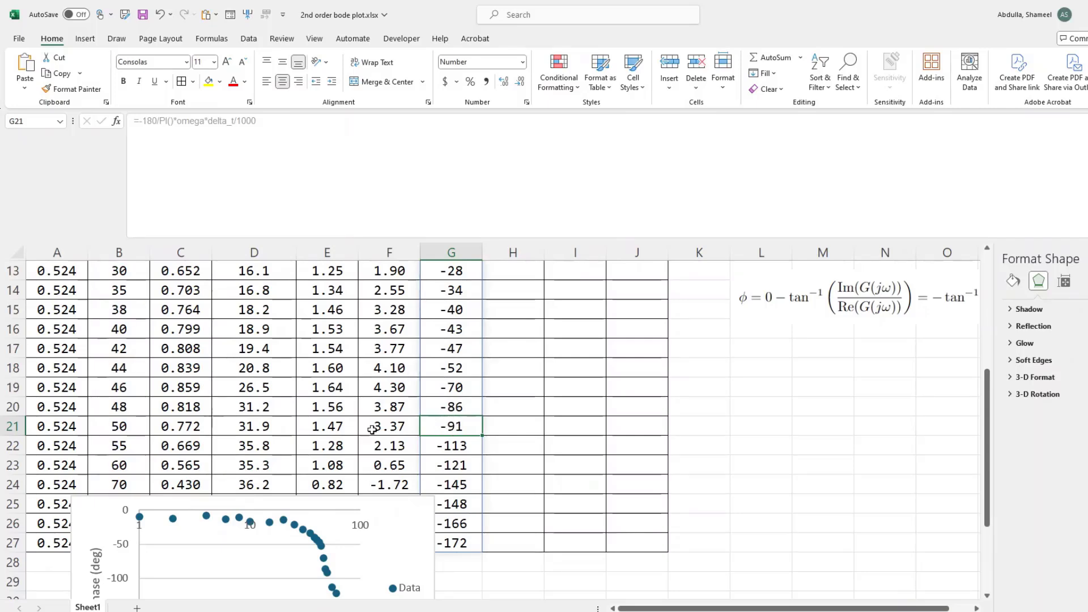
{"action": "left_click", "coordinate": [122, 425]}
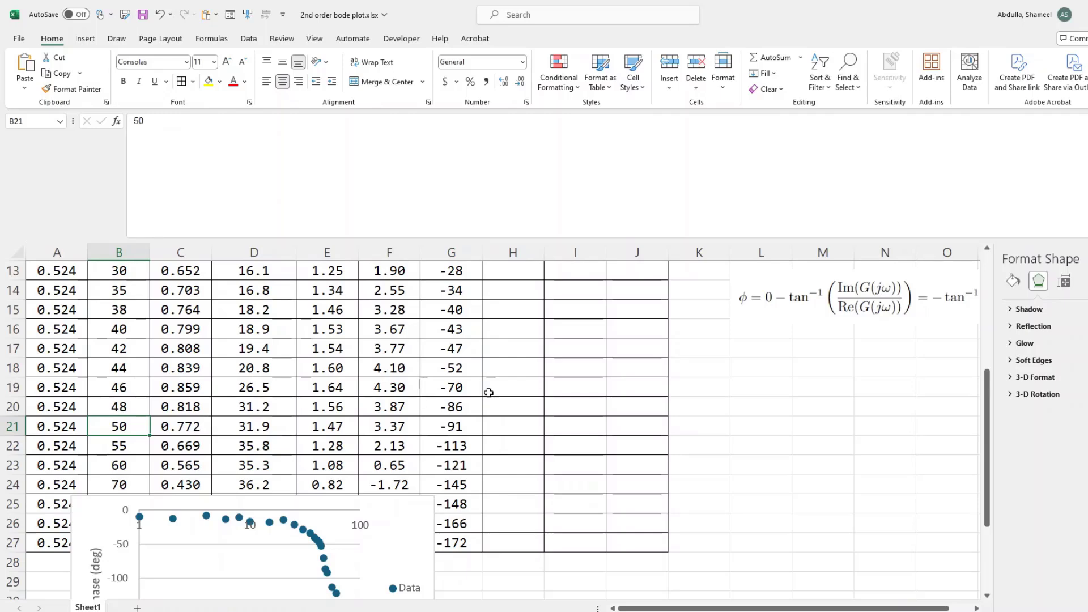
Step: Enter 50 as the omega_n value in M3 with the unit rad/s in N3
{"action": "scroll", "coordinate": [488, 393], "scroll_direction": "up", "scroll_amount": 4}
{"action": "left_click", "coordinate": [822, 311]}
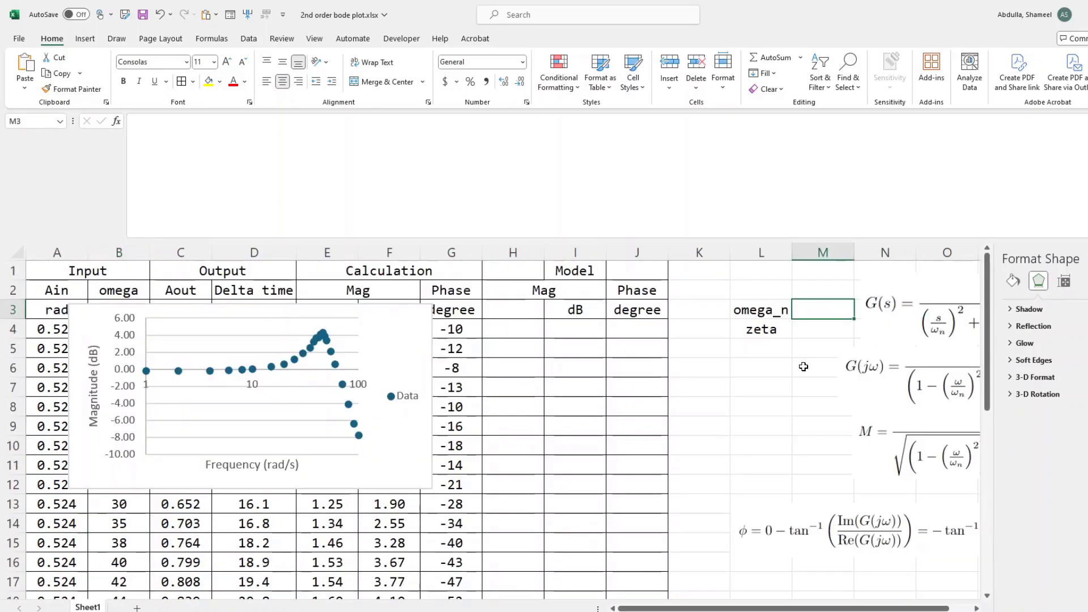
{"action": "type", "text": "50"}
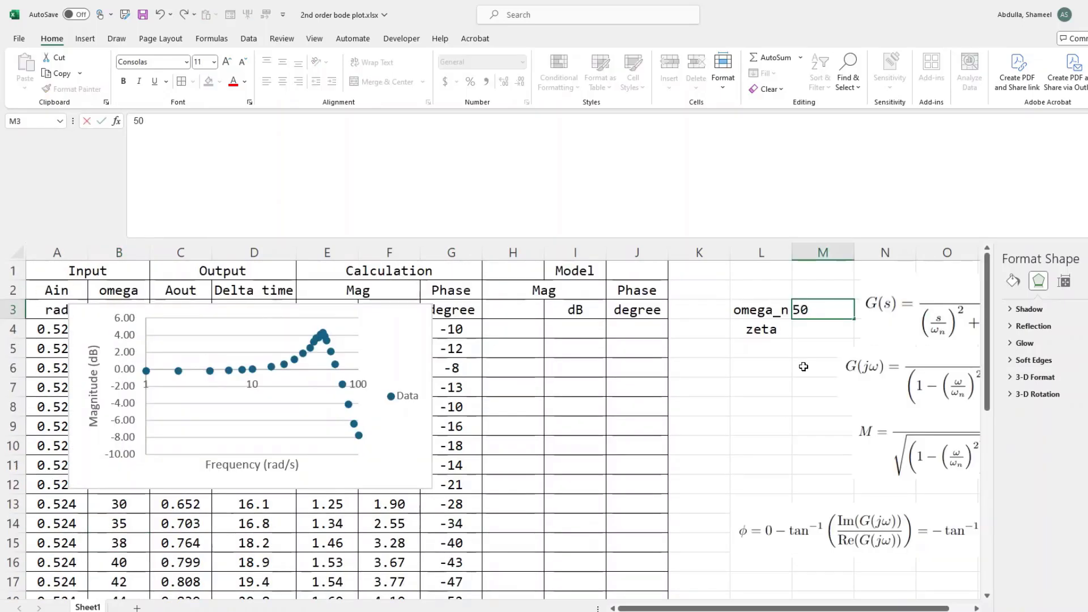
{"action": "key", "text": "Tab"}
{"action": "type", "text": "rad/s"}
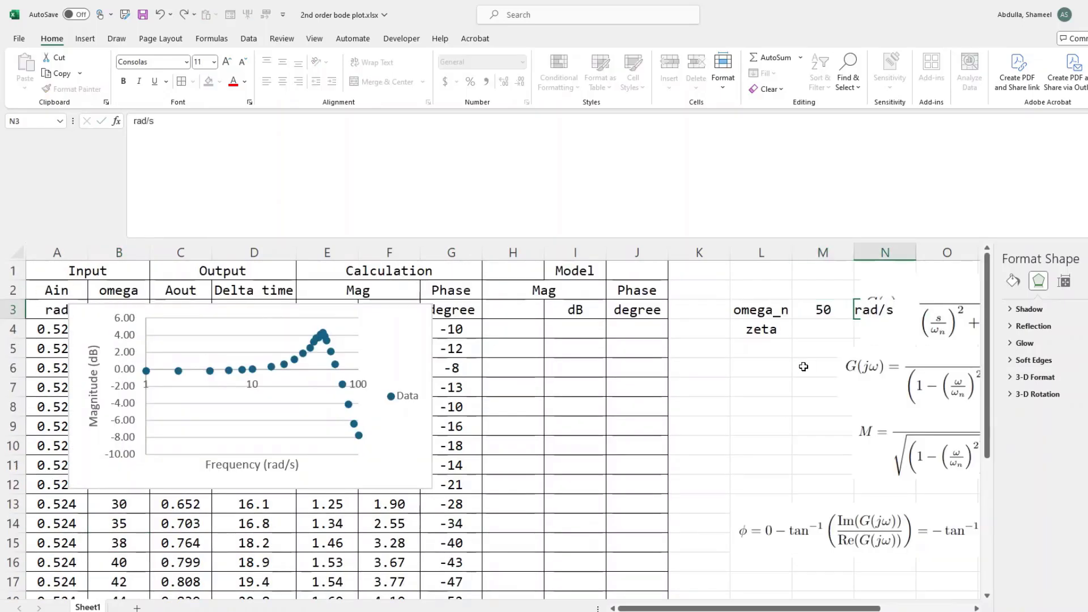
{"action": "key", "text": "Left"}
{"action": "key", "text": "Down"}
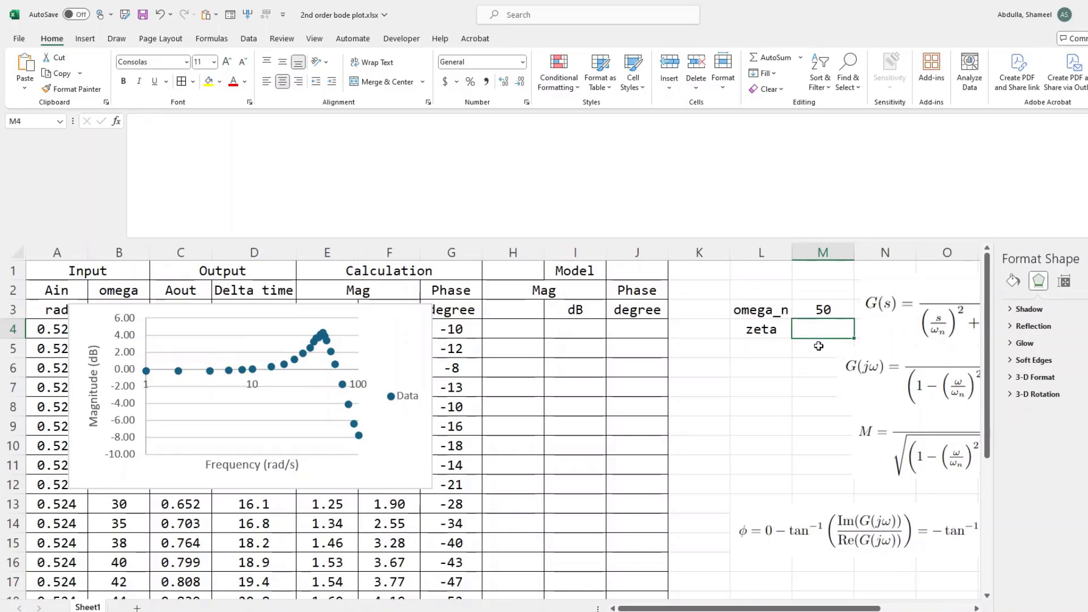
Step: Handwrite M(ωn) in red ink in the free space beneath the zeta label, beside the model equations
{"action": "left_click_drag", "start_coordinate": [738, 607], "coordinate": [796, 607]}
{"action": "left_click_drag", "start_coordinate": [704, 606], "coordinate": [708, 607]}
{"action": "left_click", "coordinate": [546, 399]}
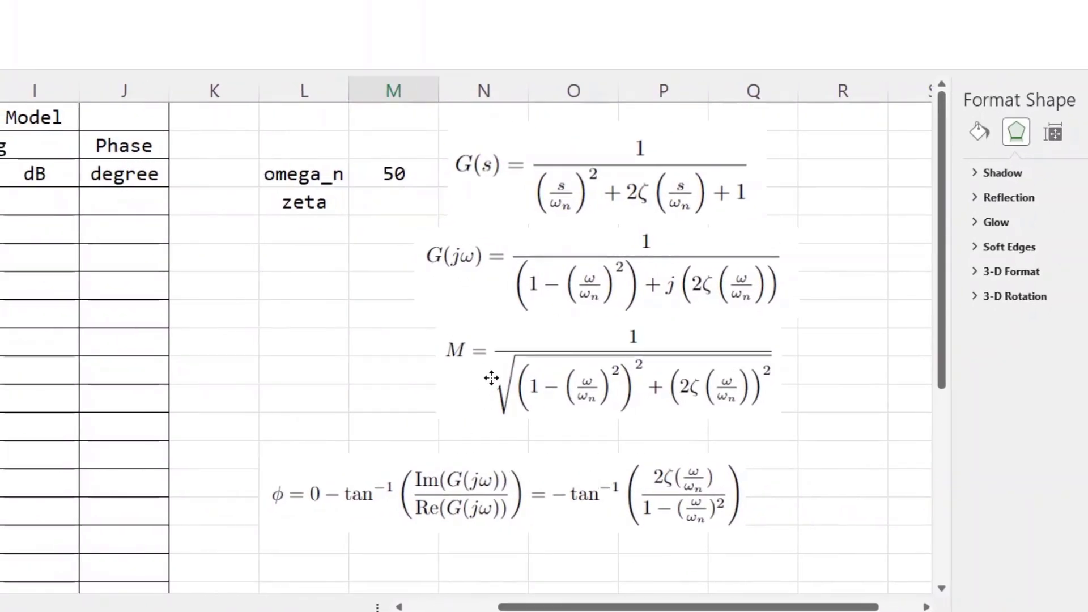
{"action": "left_click", "coordinate": [352, 341]}
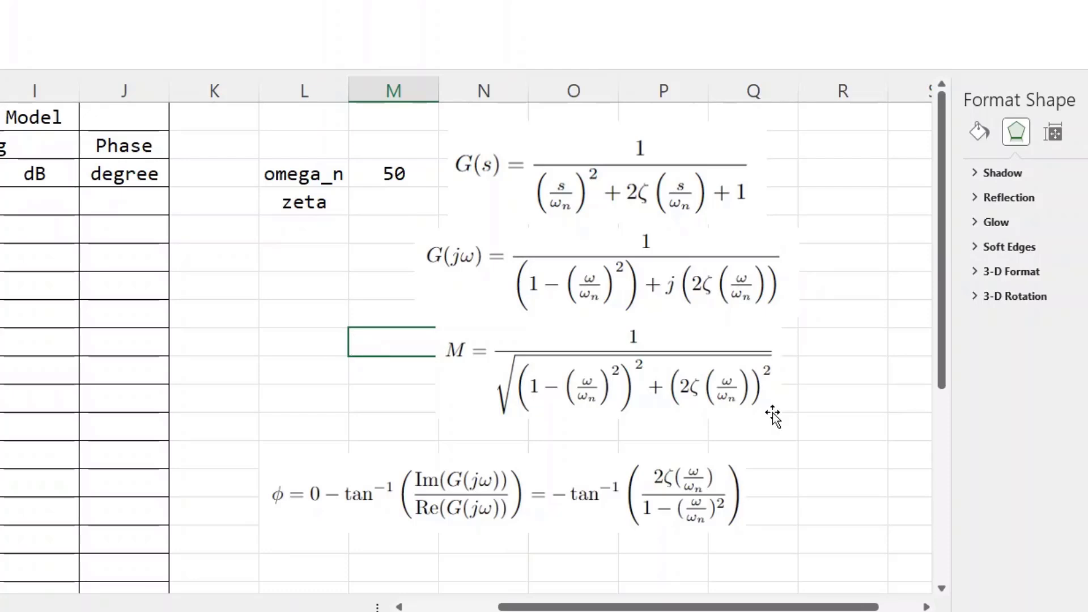
{"action": "left_click", "coordinate": [215, 145]}
{"action": "mouse_move", "coordinate": [284, 297]}
{"action": "left_mouse_down"}
{"action": "mouse_move", "coordinate": [278, 322]}
{"action": "mouse_move", "coordinate": [310, 326]}
{"action": "left_mouse_up"}
{"action": "mouse_move", "coordinate": [317, 306]}
{"action": "left_mouse_down"}
{"action": "mouse_move", "coordinate": [320, 317]}
{"action": "mouse_move", "coordinate": [332, 304]}
{"action": "mouse_move", "coordinate": [346, 315]}
{"action": "left_mouse_up"}
{"action": "left_click_drag", "start_coordinate": [350, 296], "coordinate": [351, 323]}
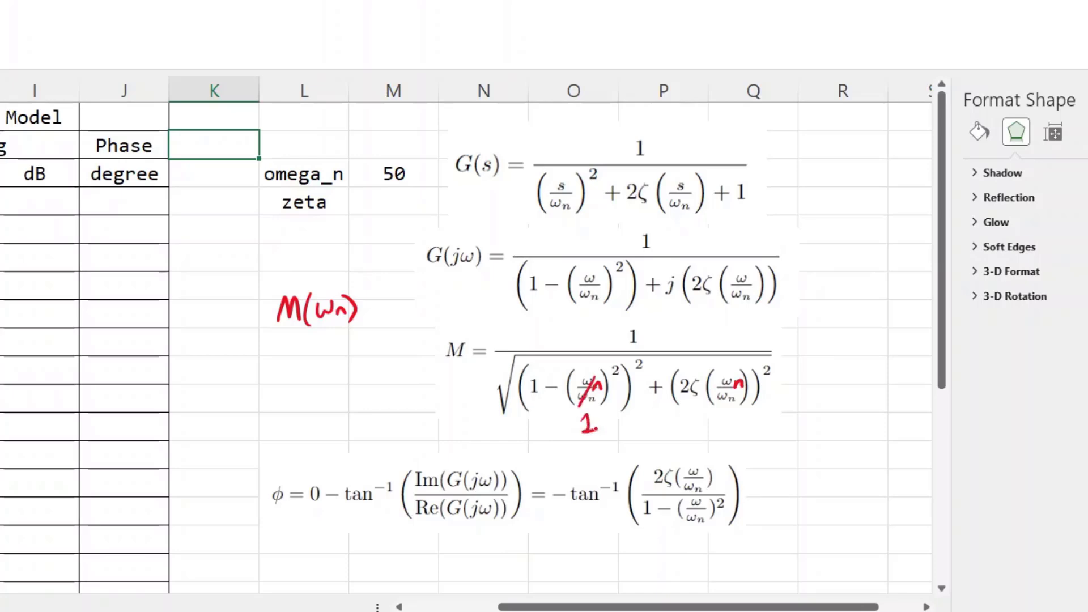
Step: Annotate the M equation in red ink, cancelling the frequency ratios to 1 and the first term to 0, giving 1/(2ζ)
{"action": "left_click_drag", "start_coordinate": [728, 419], "coordinate": [736, 430]}
{"action": "left_click_drag", "start_coordinate": [727, 433], "coordinate": [743, 432]}
{"action": "left_click_drag", "start_coordinate": [530, 425], "coordinate": [629, 368]}
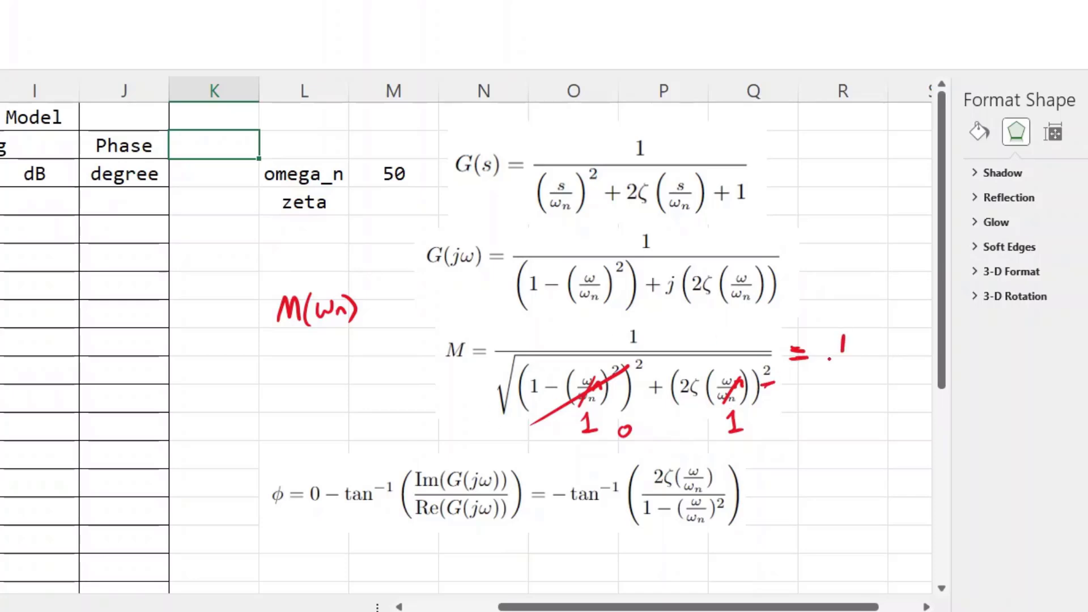
{"action": "mouse_move", "coordinate": [829, 383]}
{"action": "left_mouse_down"}
{"action": "mouse_move", "coordinate": [847, 398]}
{"action": "mouse_move", "coordinate": [860, 379]}
{"action": "mouse_move", "coordinate": [850, 401]}
{"action": "left_mouse_up"}
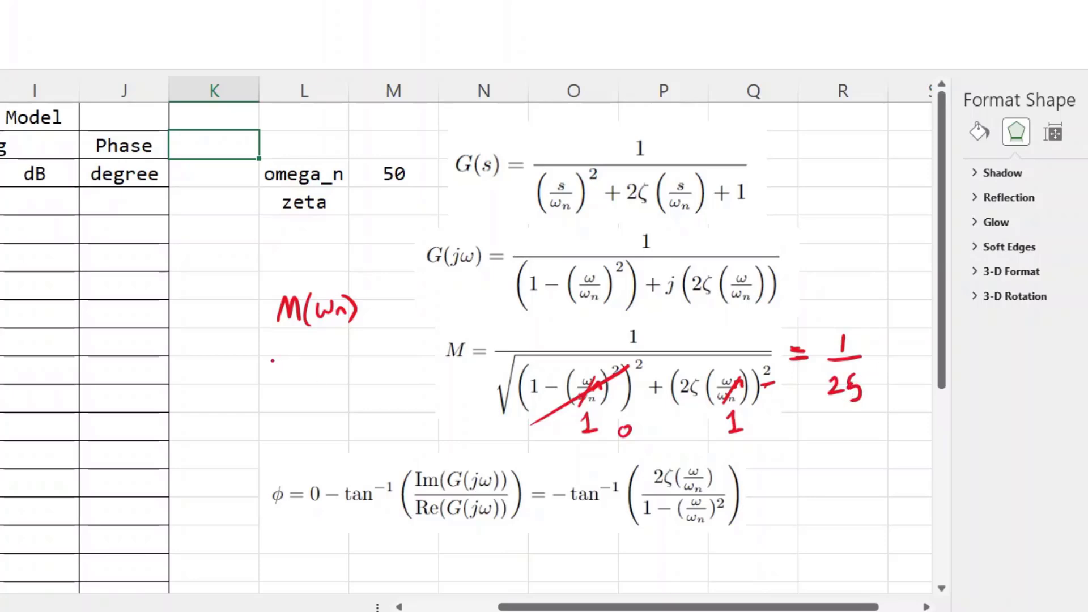
Step: Handwrite the damping relation ζ = 1/(2M(ωn)) in red ink beneath M(ωn)
{"action": "left_click_drag", "start_coordinate": [291, 367], "coordinate": [302, 367]}
{"action": "left_click_drag", "start_coordinate": [291, 372], "coordinate": [353, 368]}
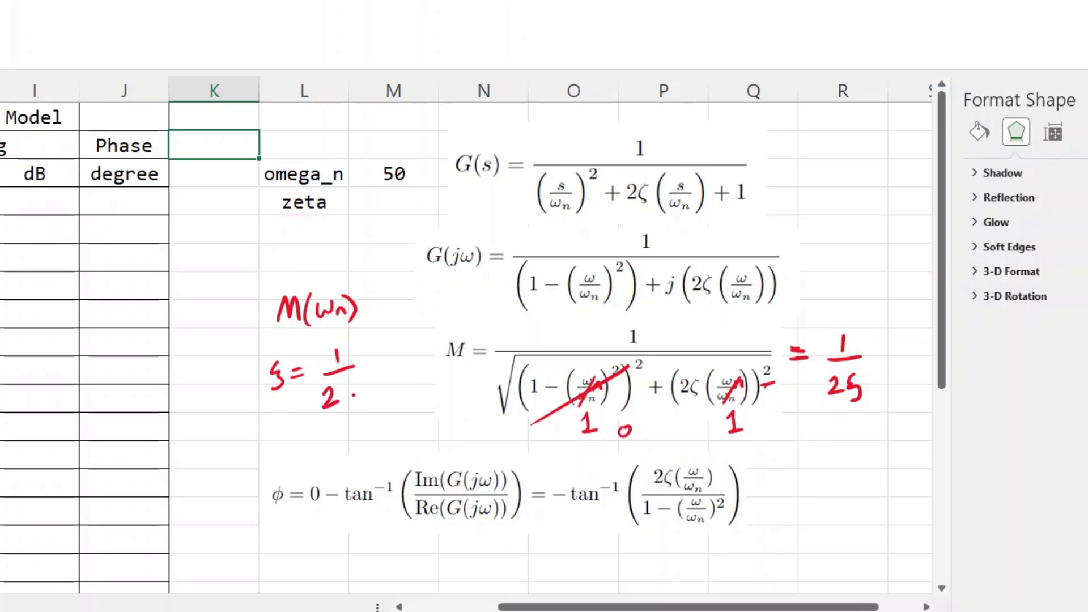
{"action": "mouse_move", "coordinate": [348, 405]}
{"action": "left_mouse_down"}
{"action": "mouse_move", "coordinate": [377, 401]}
{"action": "mouse_move", "coordinate": [401, 375]}
{"action": "mouse_move", "coordinate": [419, 399]}
{"action": "left_mouse_up"}
{"action": "left_click_drag", "start_coordinate": [352, 369], "coordinate": [397, 357]}
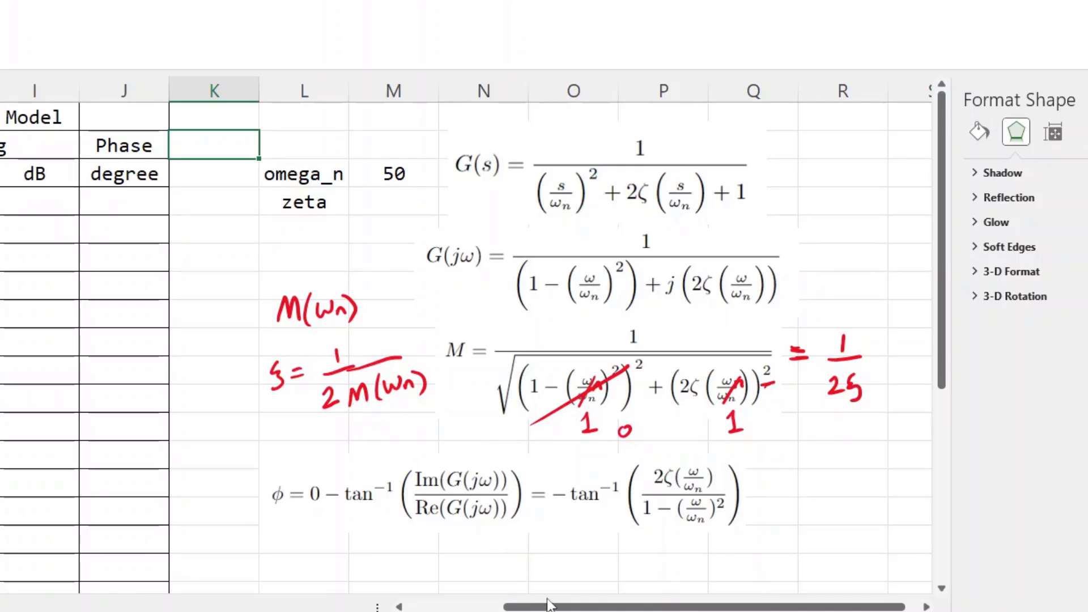
Step: Check omega_n in M3 against the 50 rad/s data row, and examine the Aout and column E magnitude data
{"action": "left_click_drag", "start_coordinate": [547, 608], "coordinate": [467, 608]}
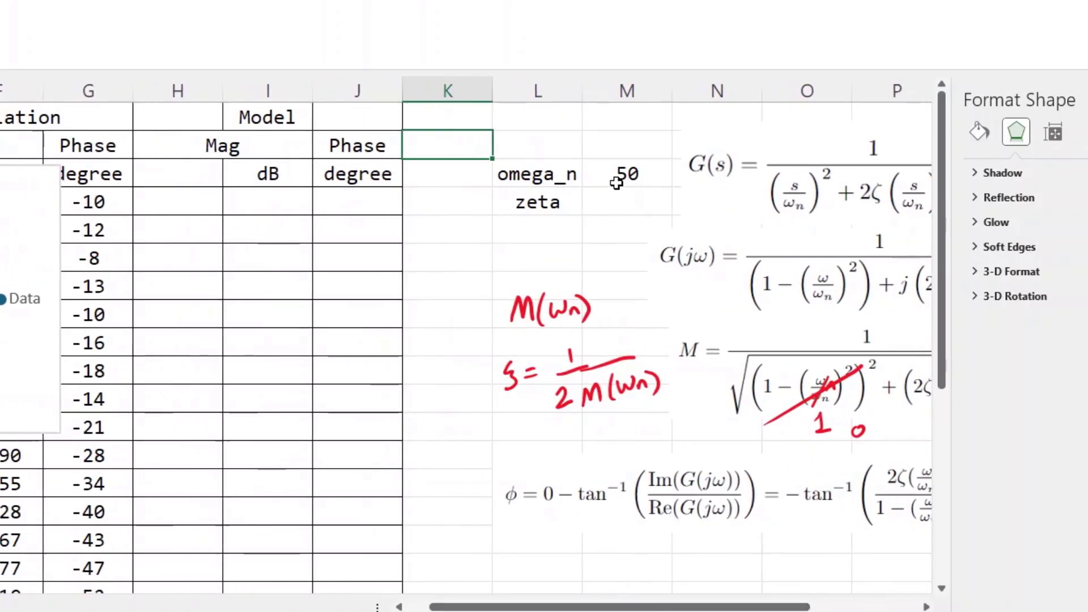
{"action": "left_click", "coordinate": [619, 178]}
{"action": "left_click_drag", "start_coordinate": [534, 608], "coordinate": [450, 608]}
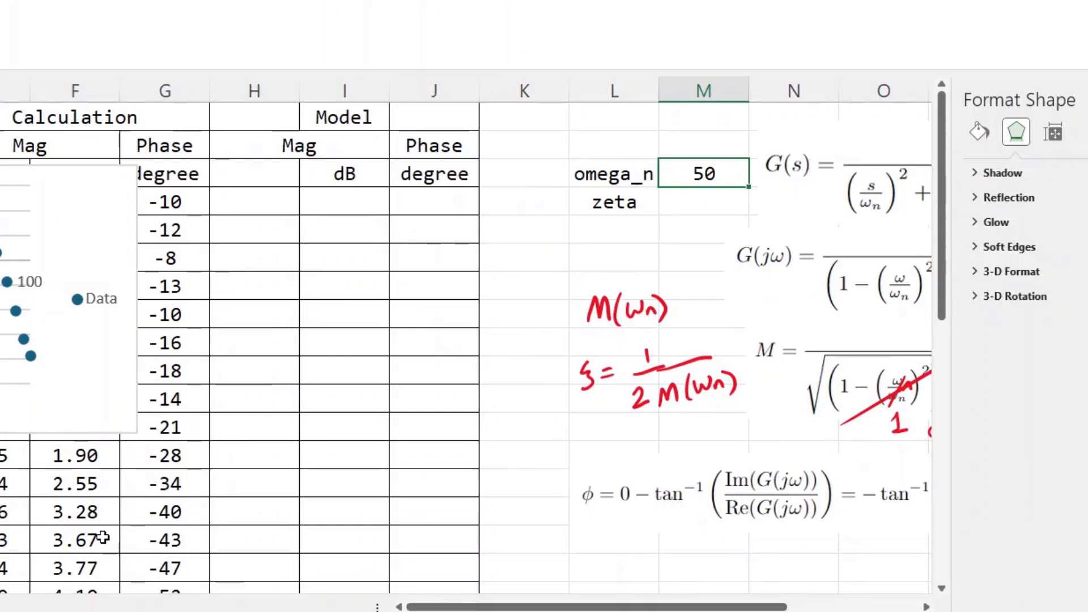
{"action": "scroll", "coordinate": [102, 537], "scroll_direction": "down", "scroll_amount": 2}
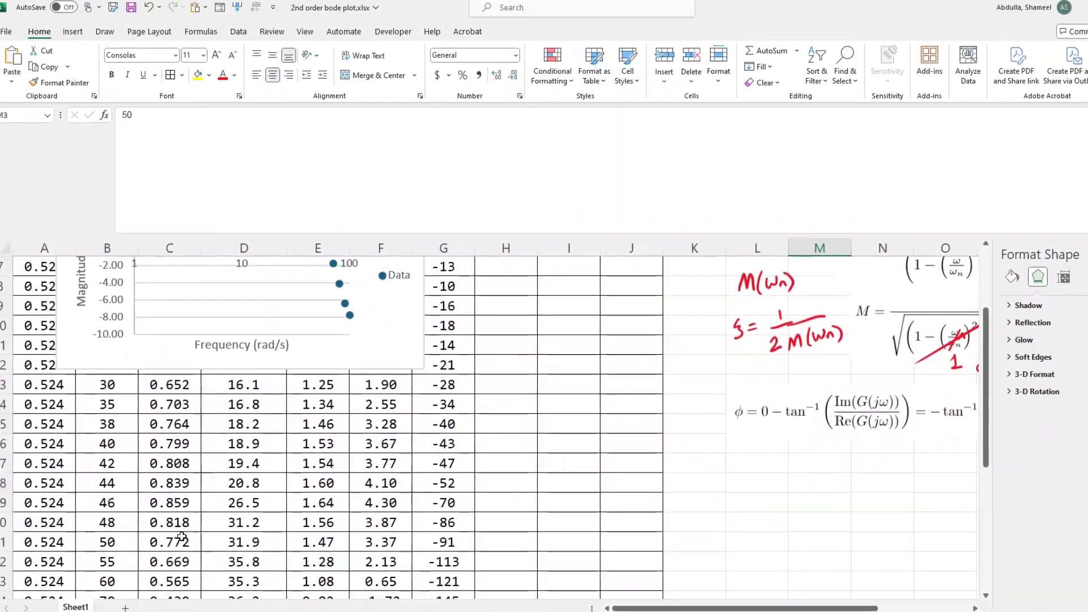
{"action": "left_click", "coordinate": [120, 542]}
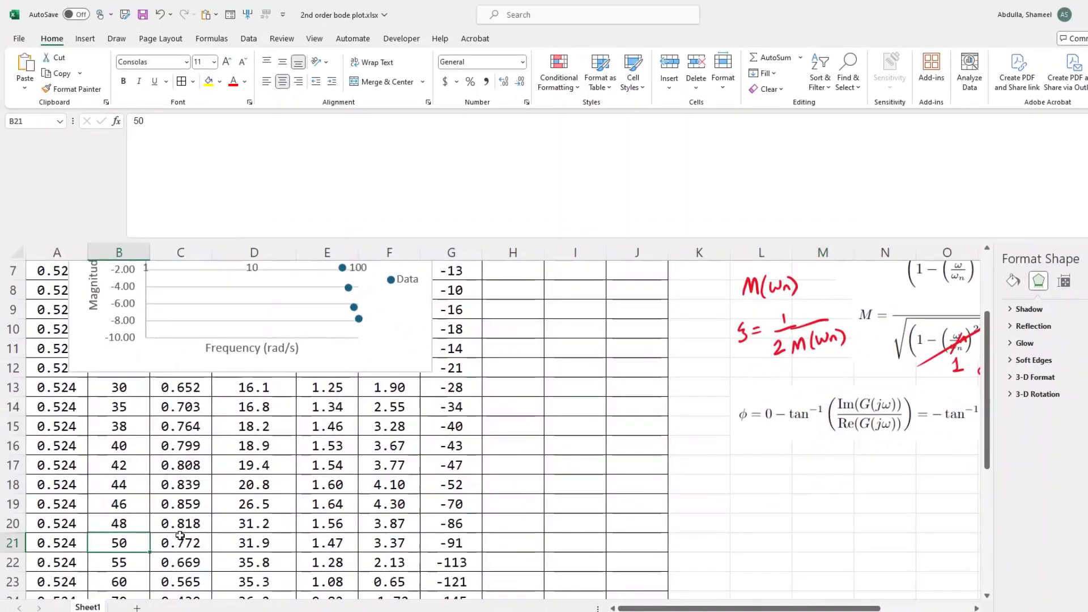
{"action": "scroll", "coordinate": [176, 302], "scroll_direction": "up", "scroll_amount": 2}
{"action": "left_click", "coordinate": [182, 286]}
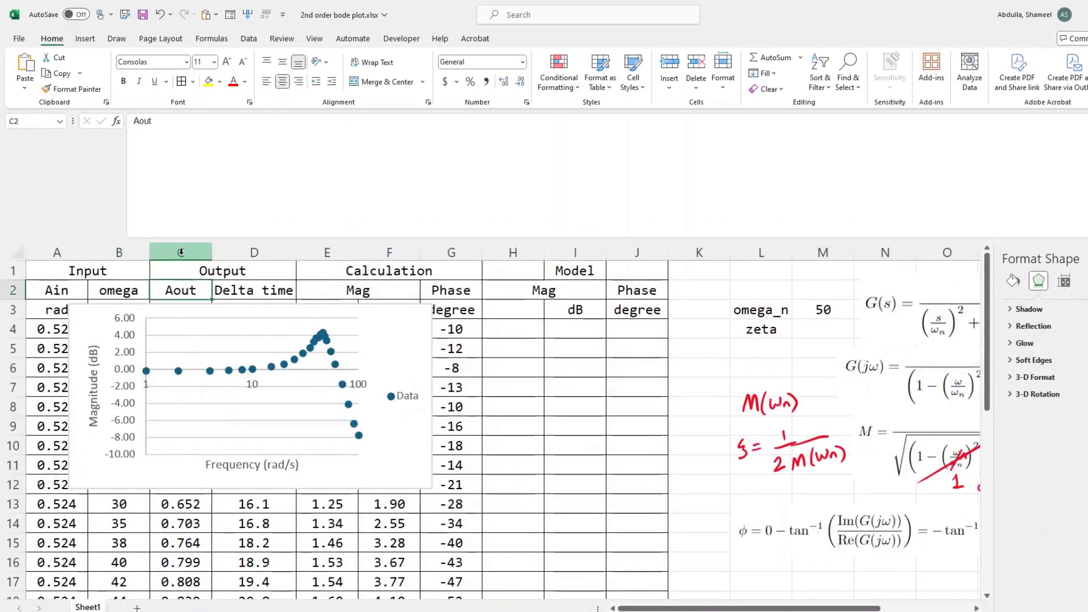
{"action": "left_click", "coordinate": [329, 287]}
{"action": "left_click", "coordinate": [335, 252]}
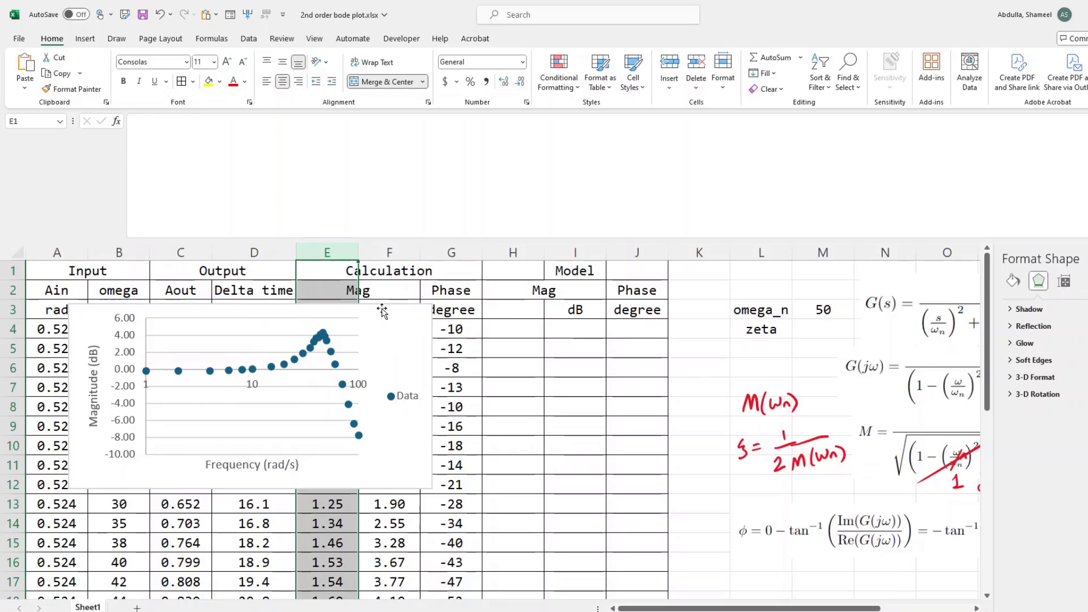
{"action": "scroll", "coordinate": [374, 339], "scroll_direction": "down", "scroll_amount": 1}
{"action": "scroll", "coordinate": [374, 339], "scroll_direction": "up", "scroll_amount": 1}
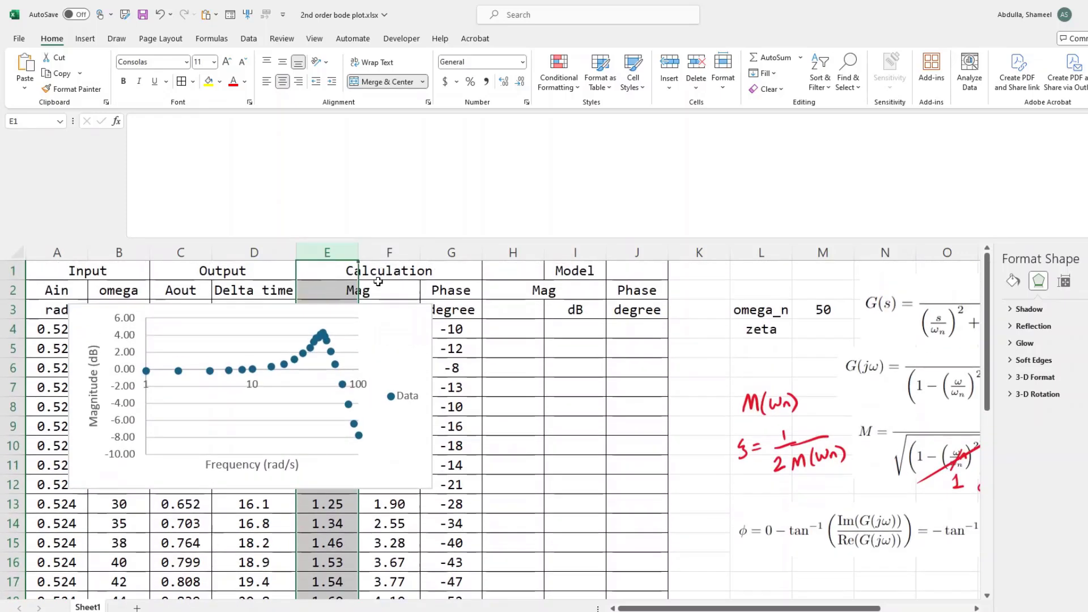
Step: Move the magnitude chart down to uncover rows 3 and 4, and select column E to check its magnitudes
{"action": "left_click_drag", "start_coordinate": [401, 316], "coordinate": [404, 350]}
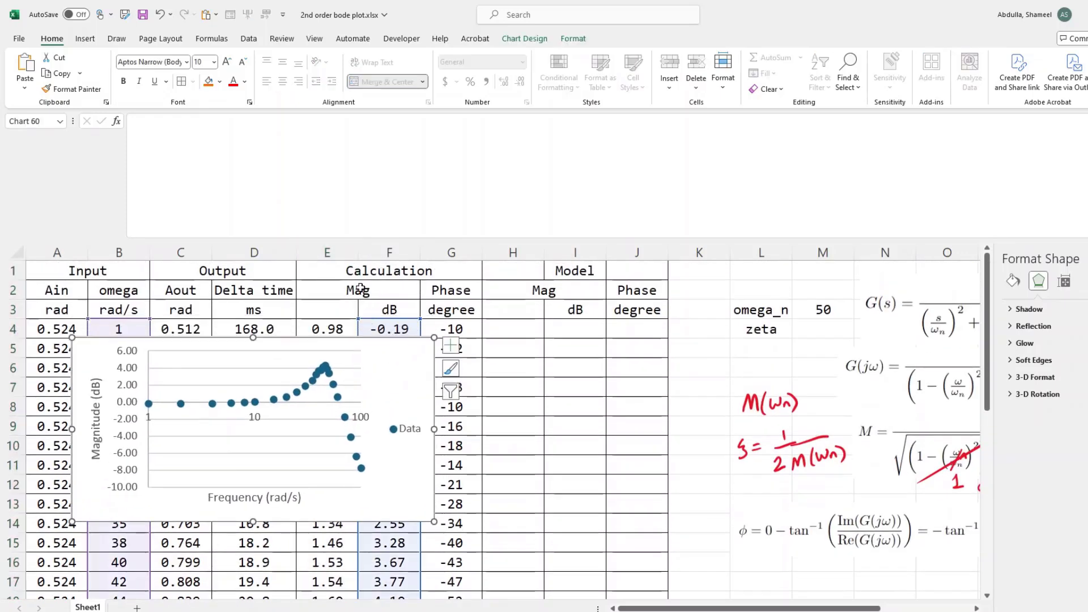
{"action": "left_click", "coordinate": [344, 252]}
{"action": "scroll", "coordinate": [153, 519], "scroll_direction": "down", "scroll_amount": 3}
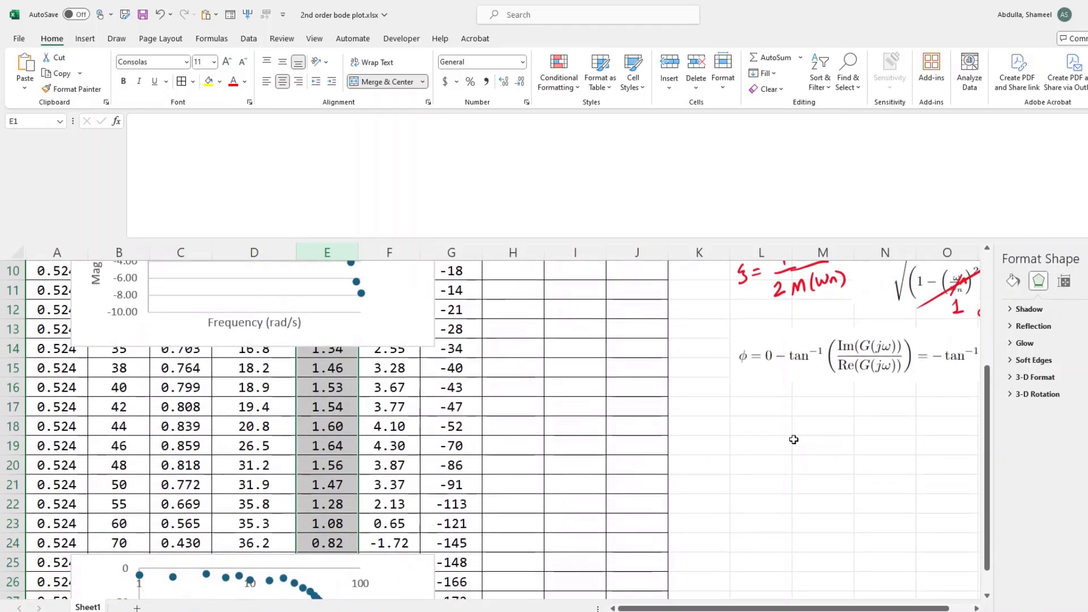
Step: Calculate zeta in M4 with the formula =1/(2*1.47)
{"action": "scroll", "coordinate": [803, 382], "scroll_direction": "up", "scroll_amount": 3}
{"action": "left_click", "coordinate": [816, 327]}
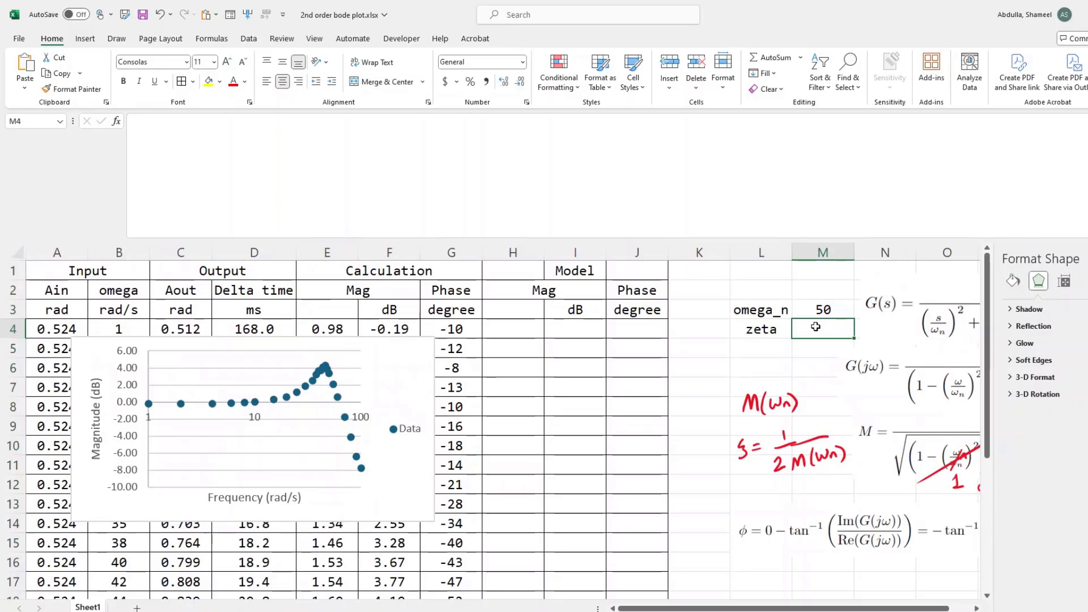
{"action": "type", "text": "=1"}
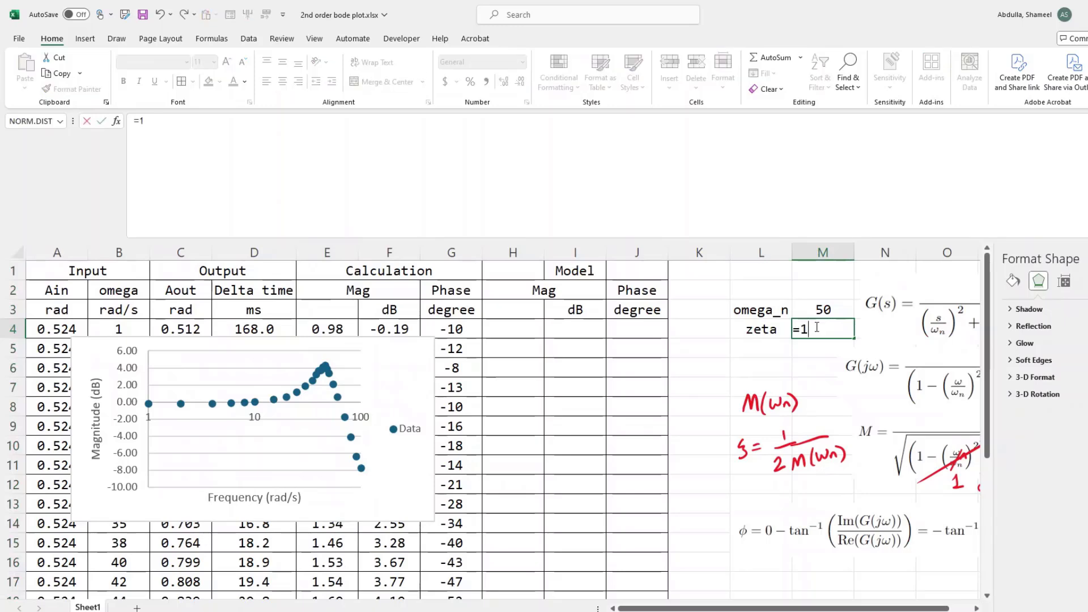
{"action": "type", "text": "/(2*1"}
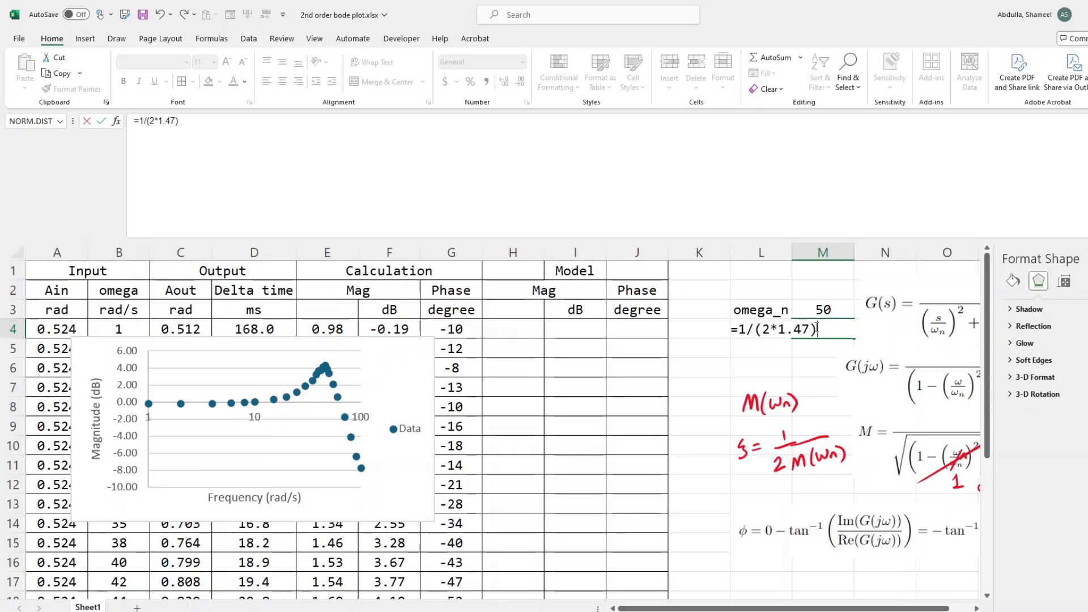
{"action": "type", "text": ".47)"}
{"action": "key", "text": "Return"}
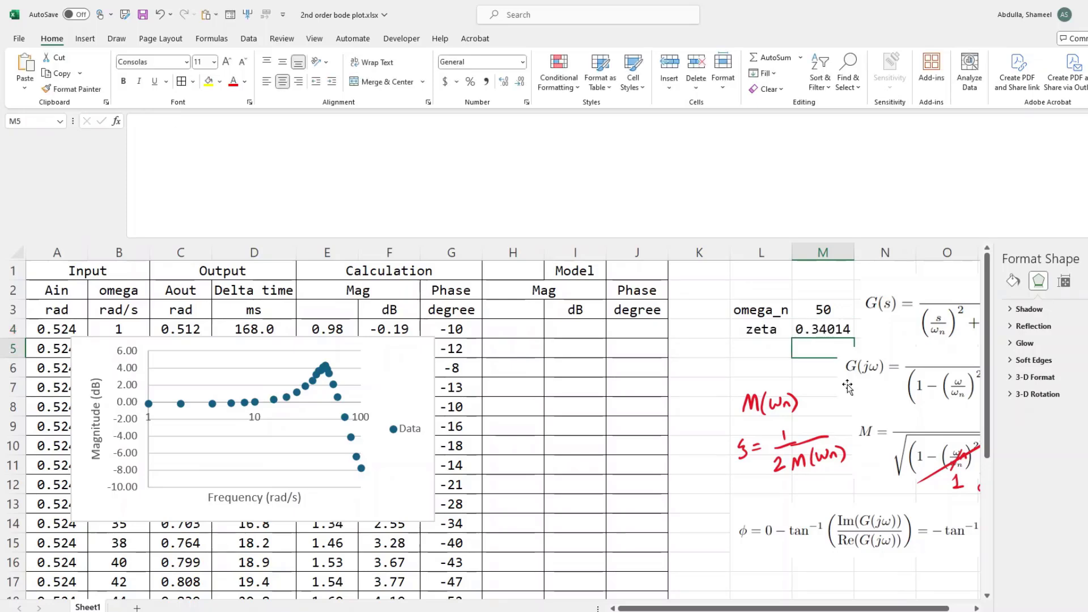
{"action": "left_click", "coordinate": [796, 329]}
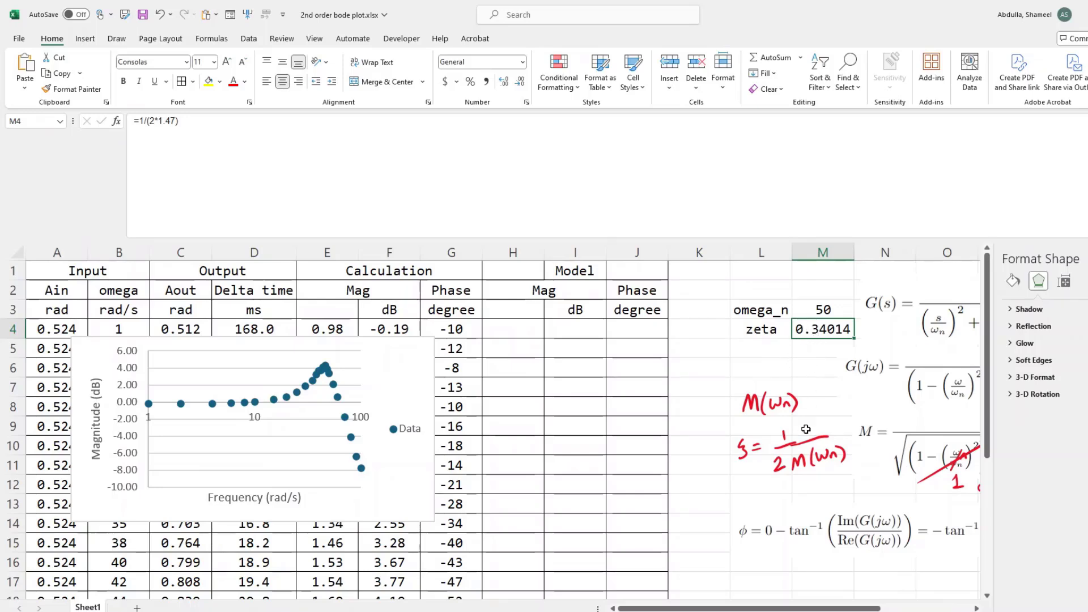
Step: Delete the handwritten red ink notes, including M(ωn), the ζ relation and the markings on the M equation
{"action": "left_click", "coordinate": [785, 464]}
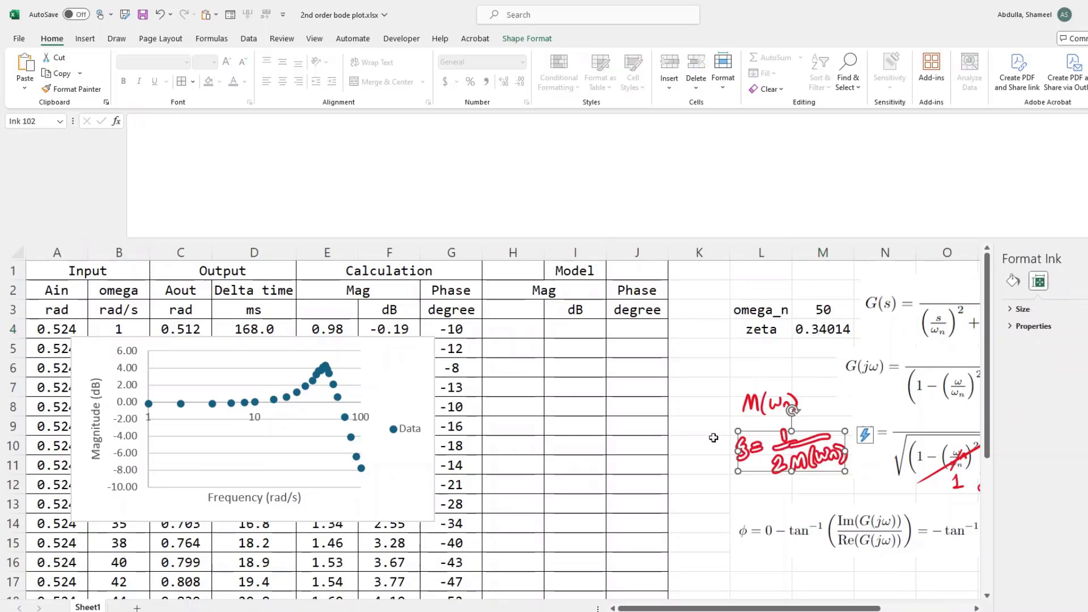
{"action": "key", "text": "Delete"}
{"action": "left_click", "coordinate": [785, 404]}
{"action": "key", "text": "Delete"}
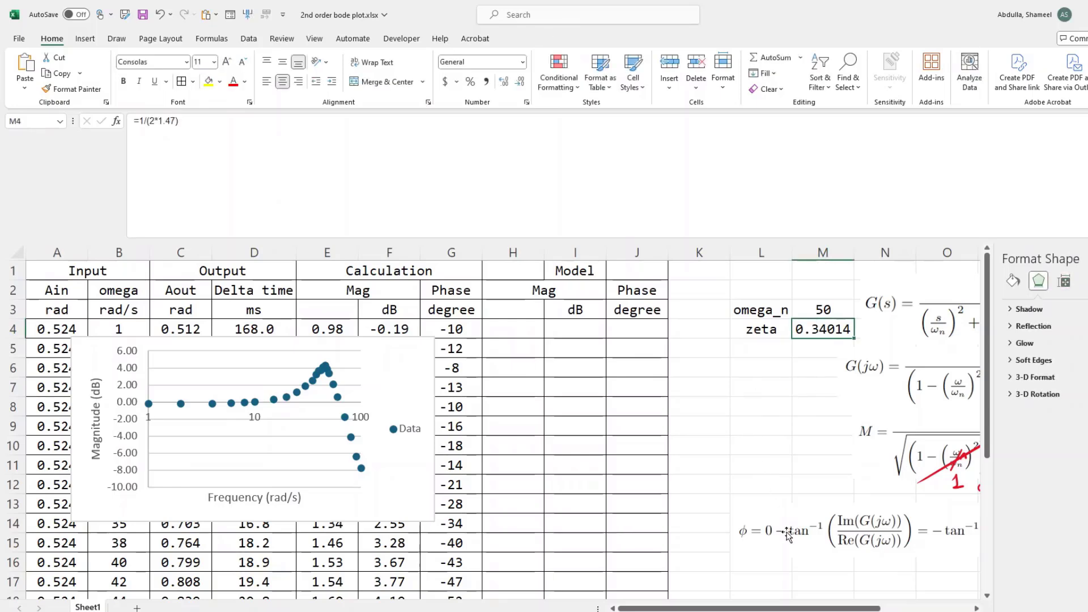
{"action": "left_click_drag", "start_coordinate": [788, 608], "coordinate": [851, 608]}
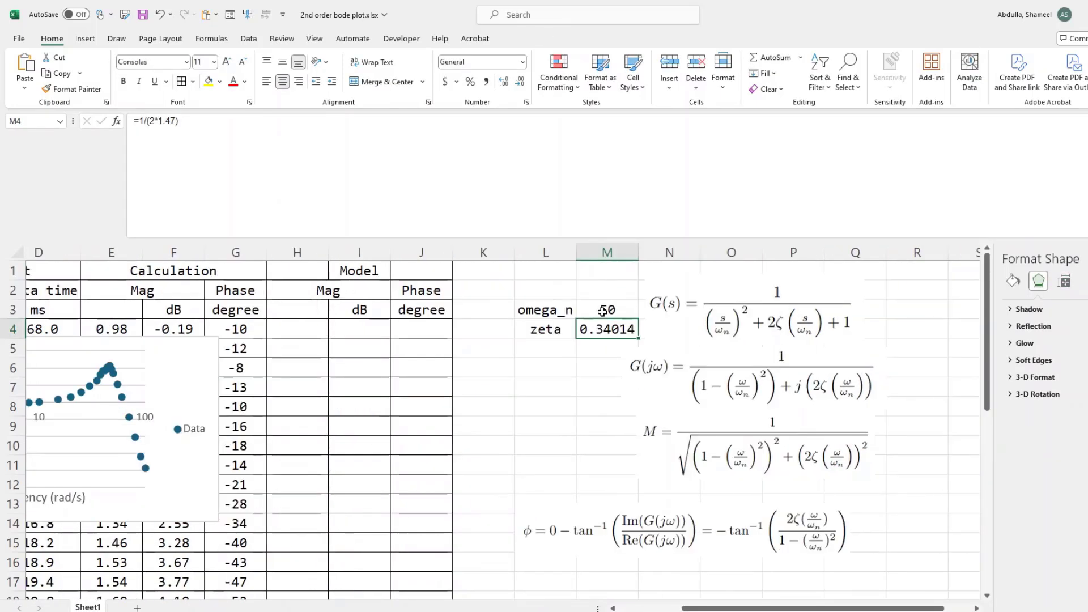
Step: Name cell M3 omega_n and cell M4 zeta
{"action": "left_click", "coordinate": [603, 310]}
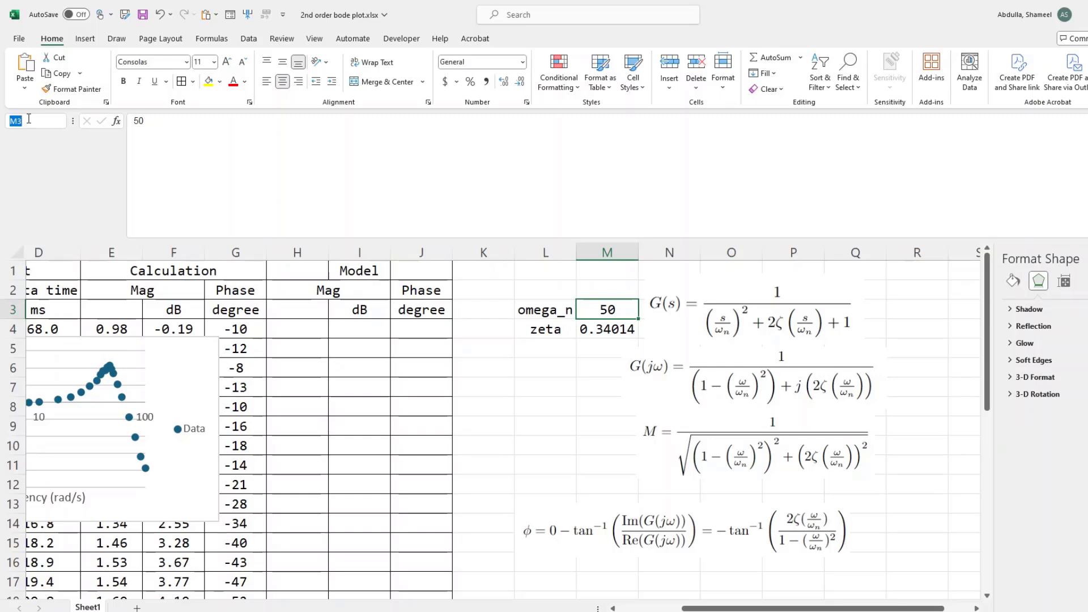
{"action": "type", "text": "omega_n"}
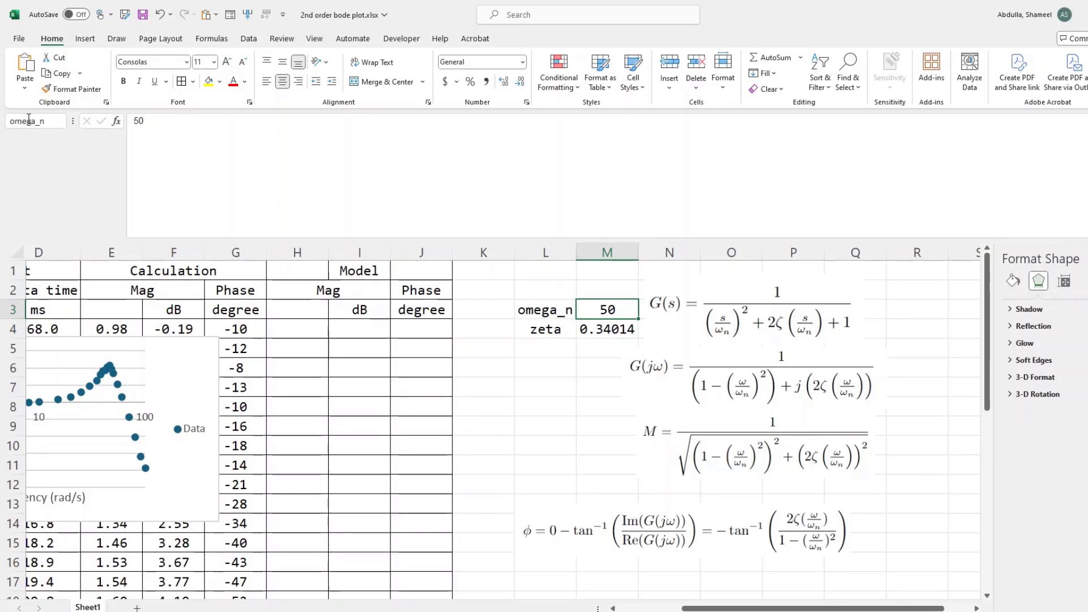
{"action": "key", "text": "Return"}
{"action": "key", "text": "Return"}
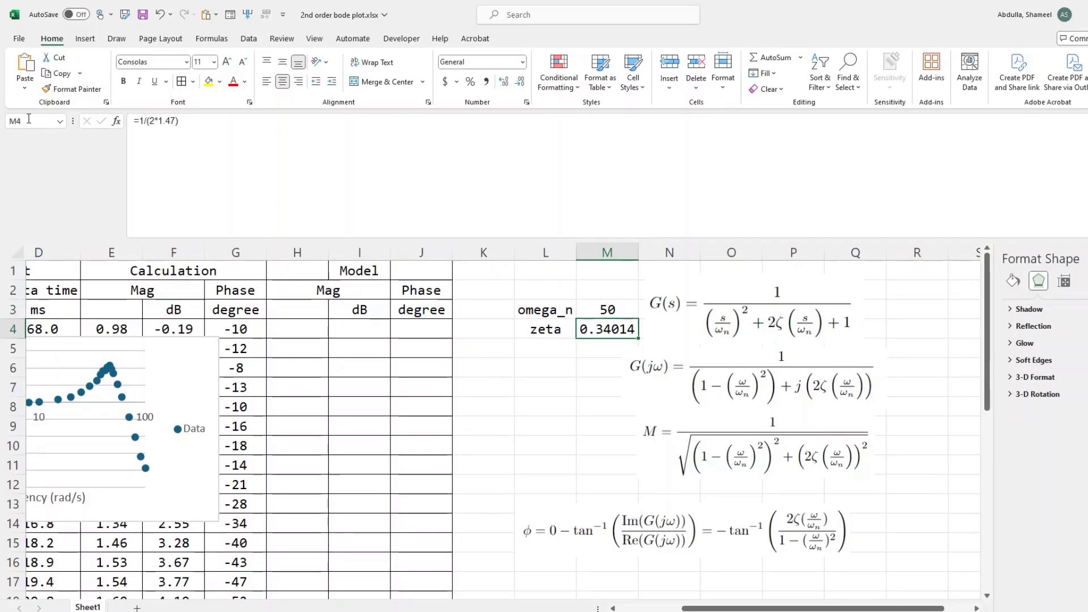
{"action": "left_click", "coordinate": [29, 119]}
{"action": "type", "text": "zeta"}
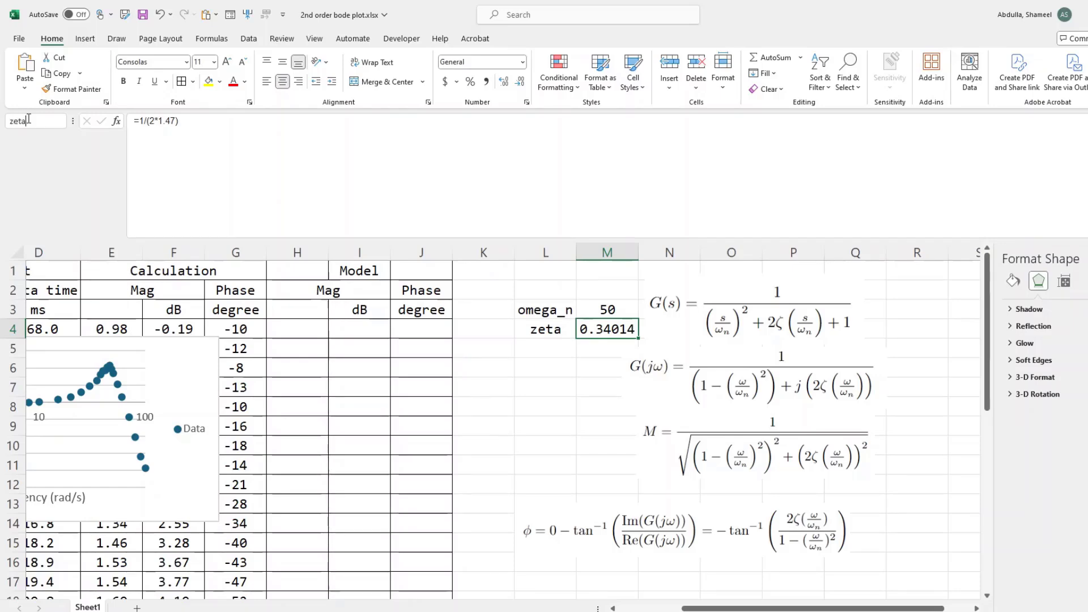
{"action": "key", "text": "Return"}
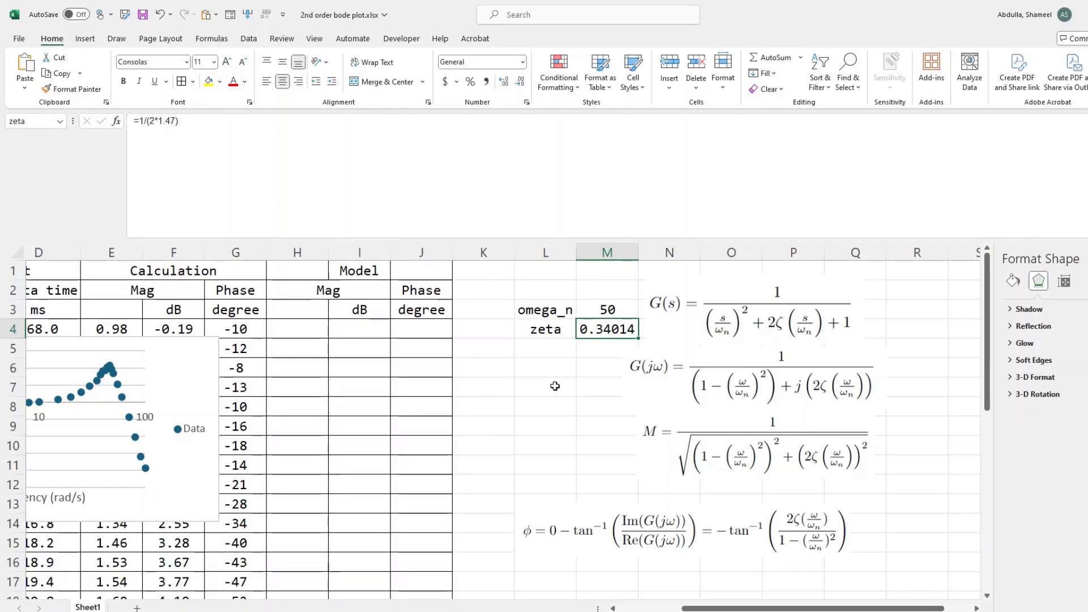
{"action": "key", "text": "Return"}
{"action": "left_click", "coordinate": [530, 348]}
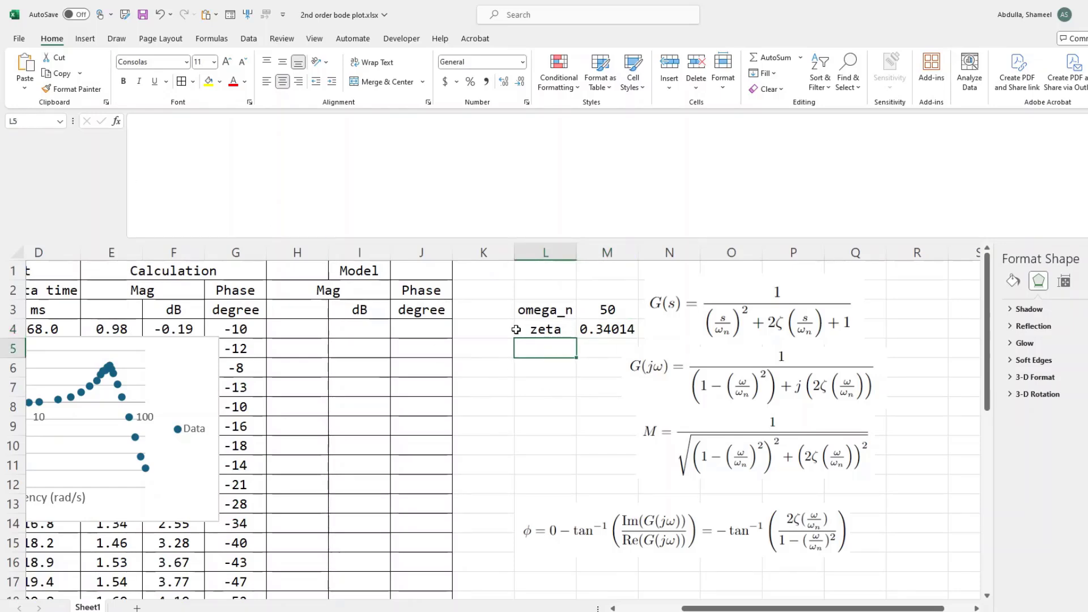
Step: Fill the model magnitude column from H4 with =1/SQRT((1-(omega/omega_n)^2)^2+(2*zeta*(omega/omega_n))^2)
{"action": "left_click", "coordinate": [302, 329]}
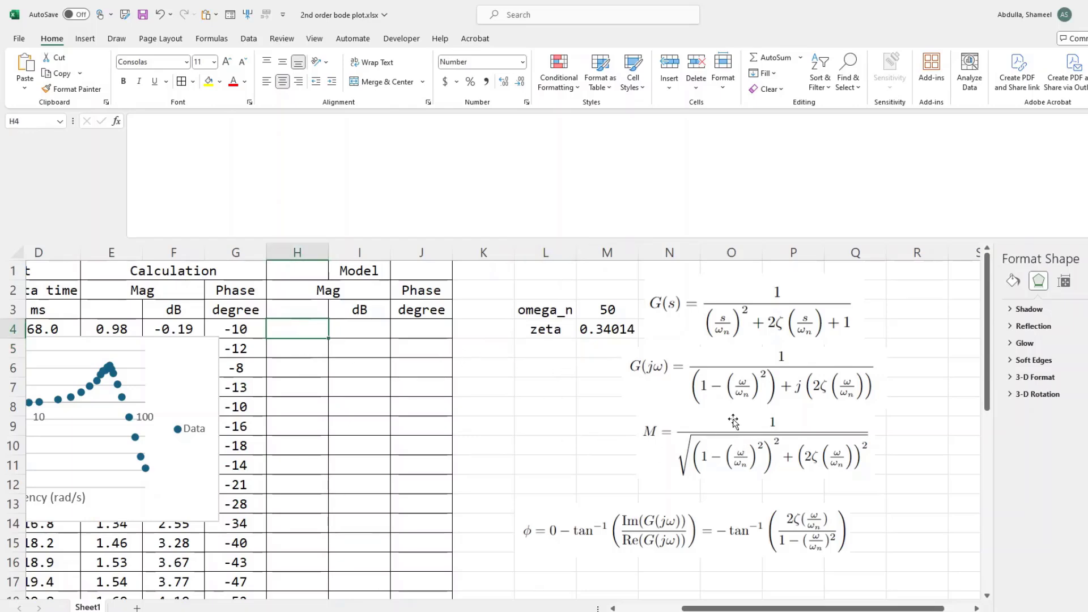
{"action": "type", "text": "=1/sqrt()"}
{"action": "key", "text": "Left"}
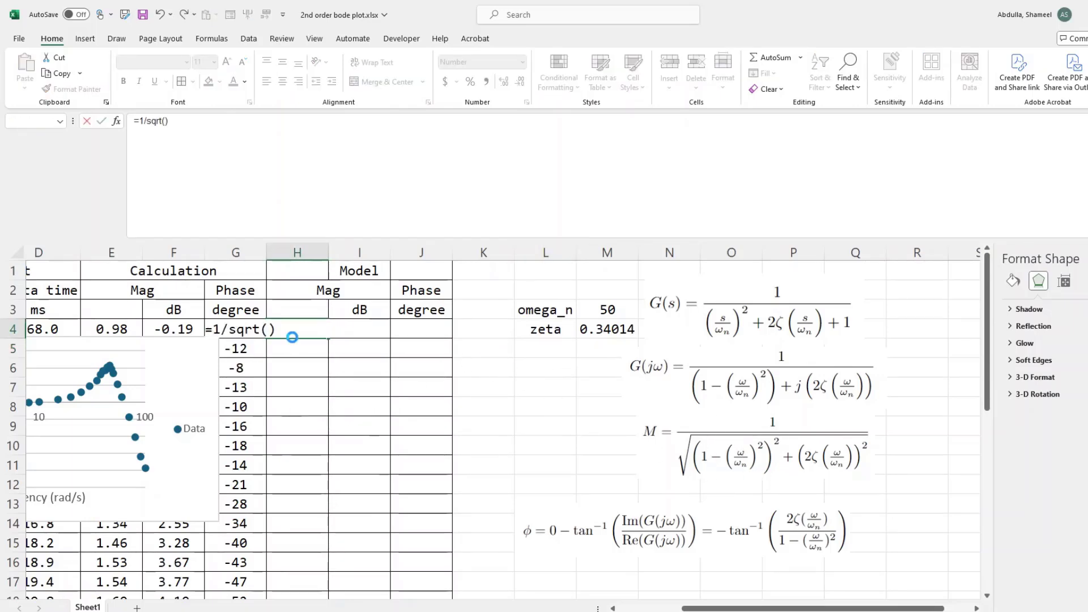
{"action": "type", "text": "(1-(omega/omega_n)"}
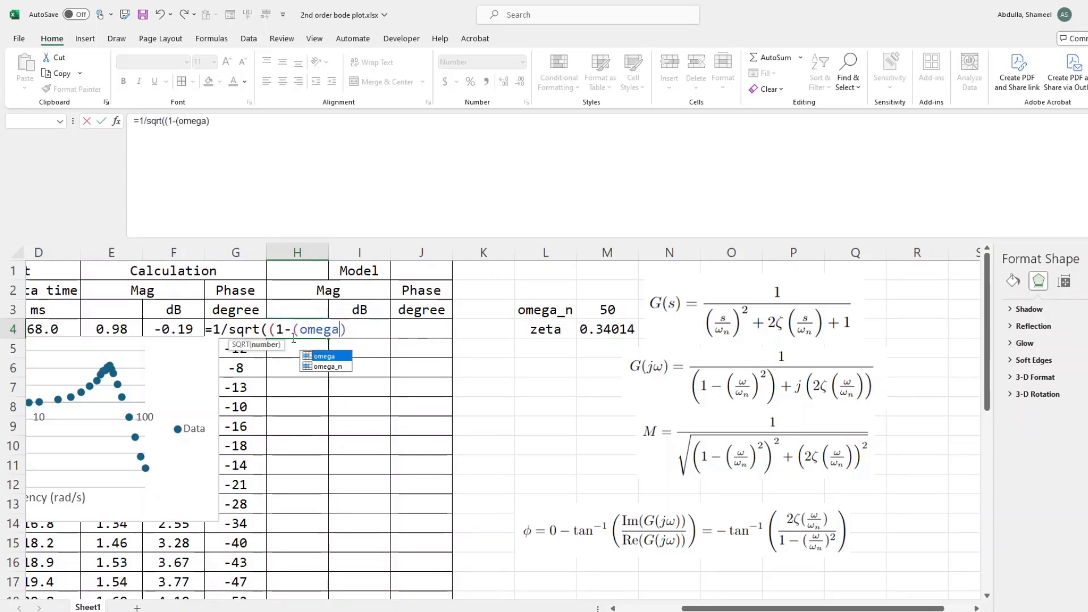
{"action": "type", "text": "^2)^2+(2*zet"}
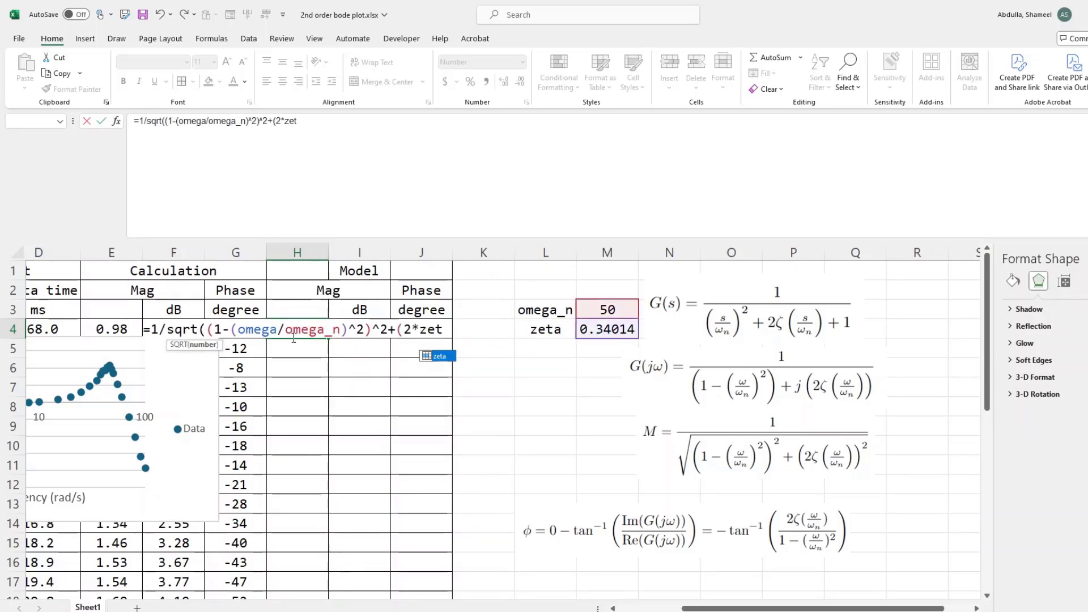
{"action": "type", "text": "a*(omega/omega_n"}
{"action": "type", "text": "^2"}
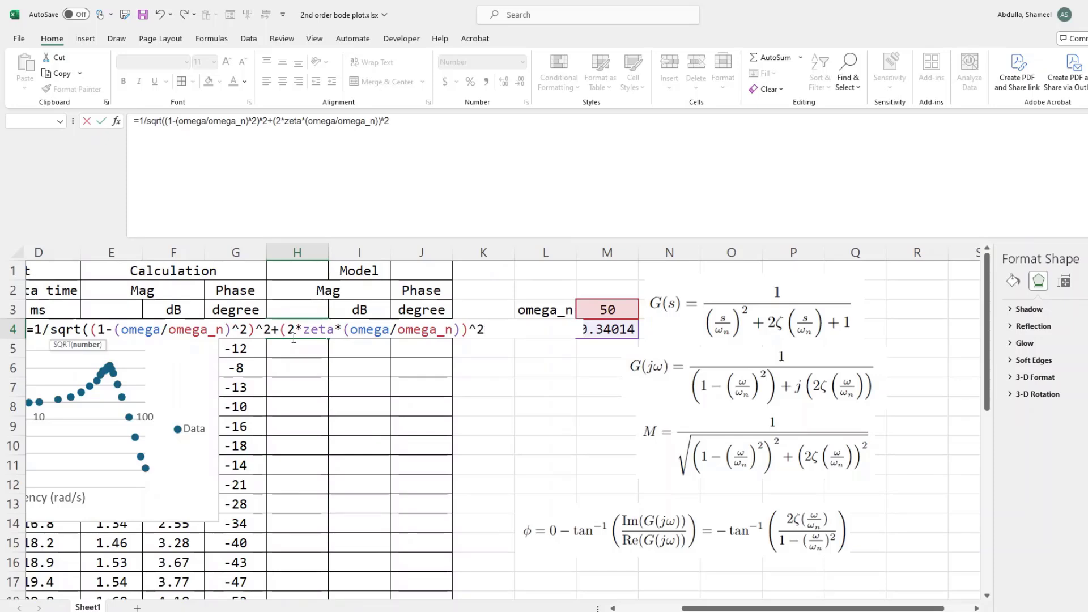
{"action": "type", "text": ")"}
{"action": "key", "text": "Return"}
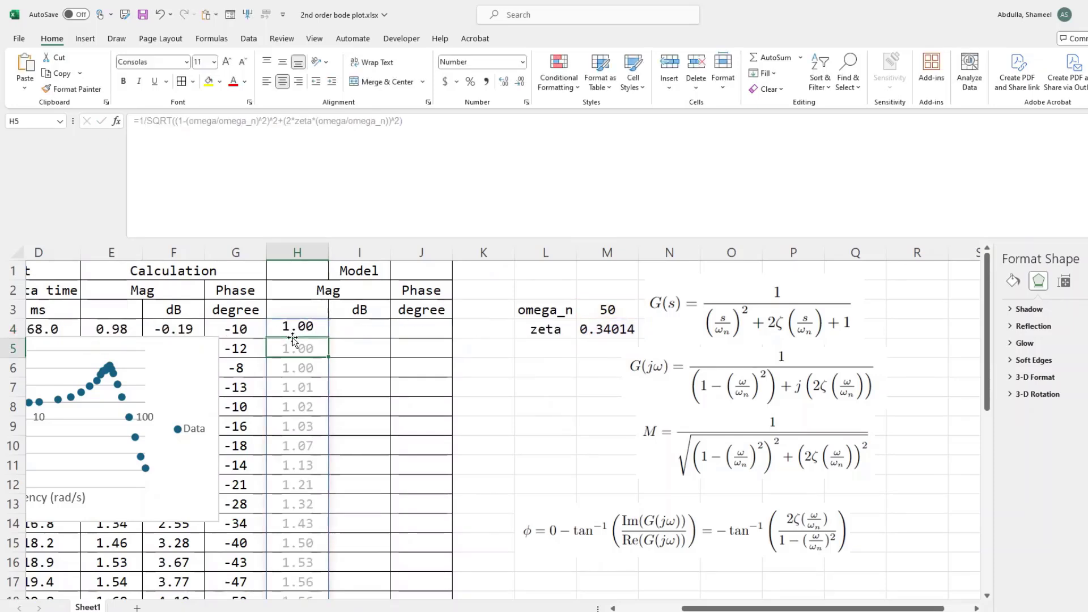
Step: Examine the model magnitudes in column H from row 4 to row 27 against the measured ones
{"action": "scroll", "coordinate": [317, 352], "scroll_direction": "down", "scroll_amount": 3}
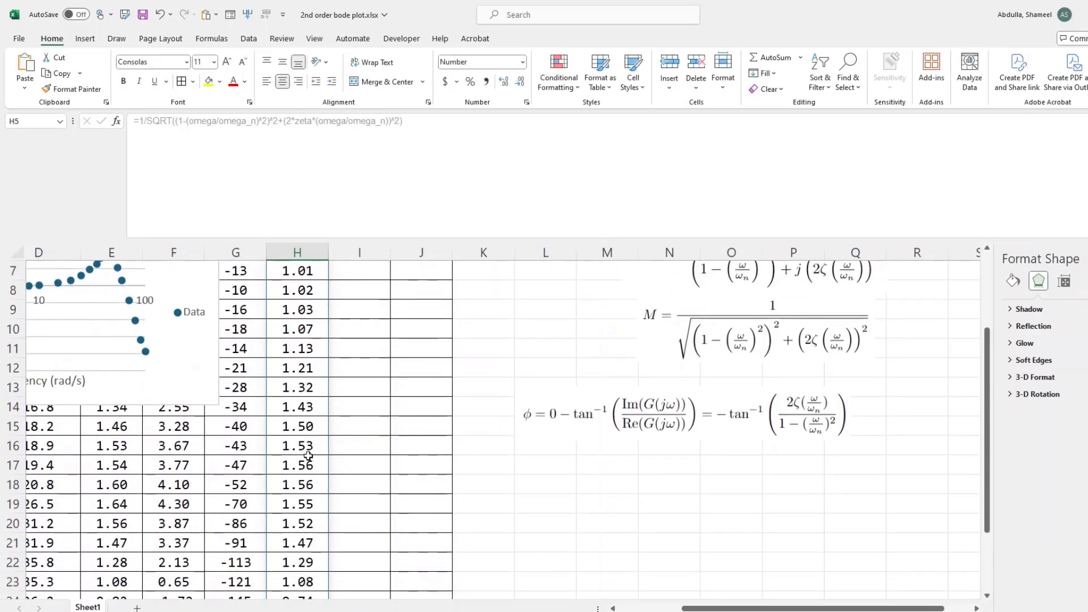
{"action": "scroll", "coordinate": [311, 396], "scroll_direction": "up", "scroll_amount": 1}
{"action": "scroll", "coordinate": [312, 383], "scroll_direction": "up", "scroll_amount": 2}
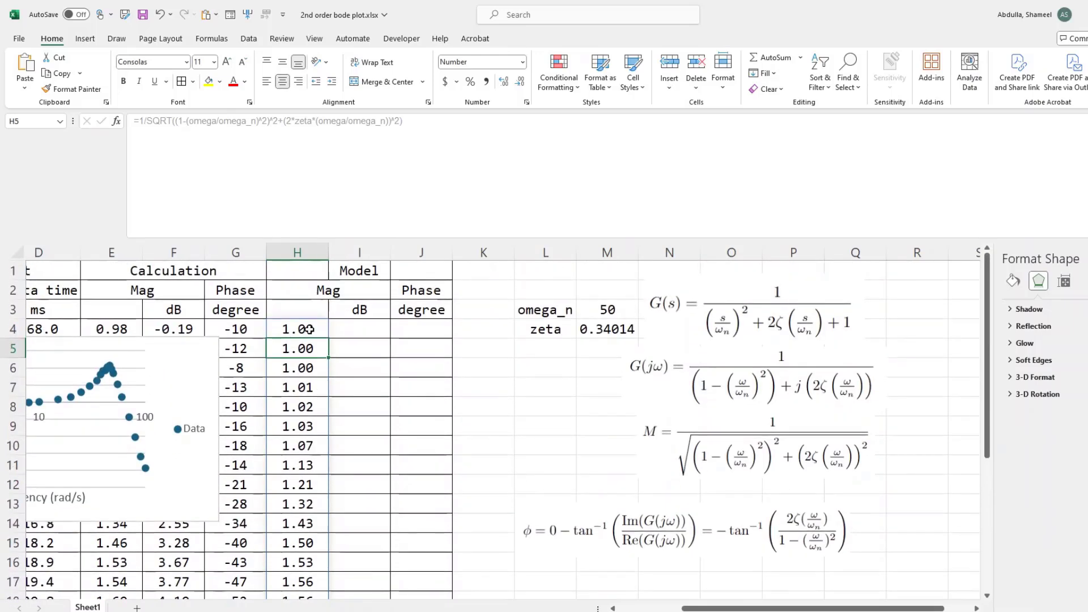
{"action": "left_click_drag", "start_coordinate": [310, 330], "coordinate": [303, 408]}
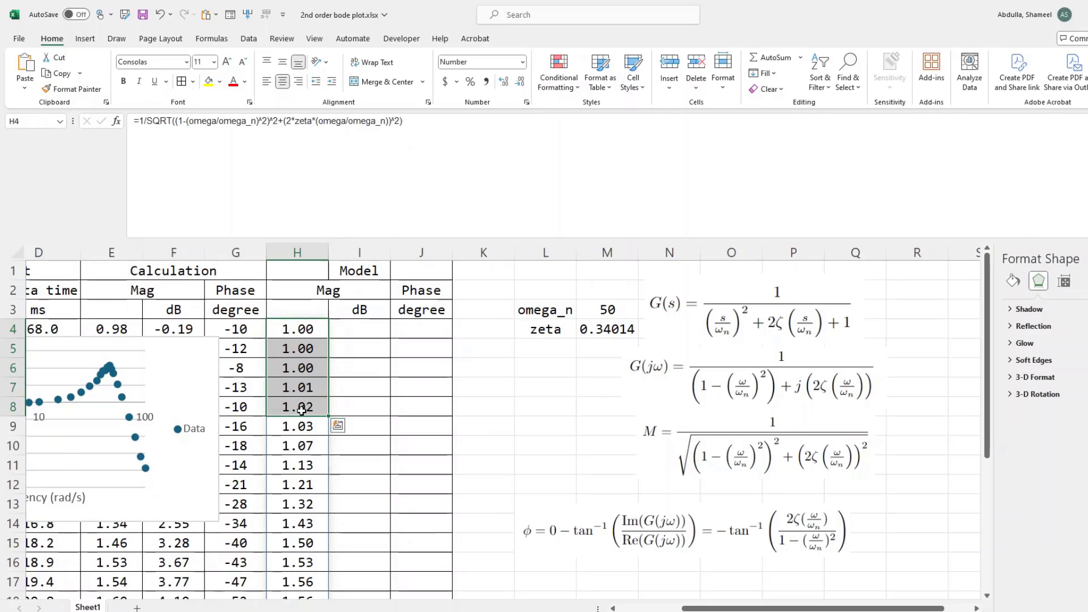
{"action": "scroll", "coordinate": [301, 409], "scroll_direction": "down", "scroll_amount": 4}
{"action": "left_click_drag", "start_coordinate": [295, 504], "coordinate": [296, 543]}
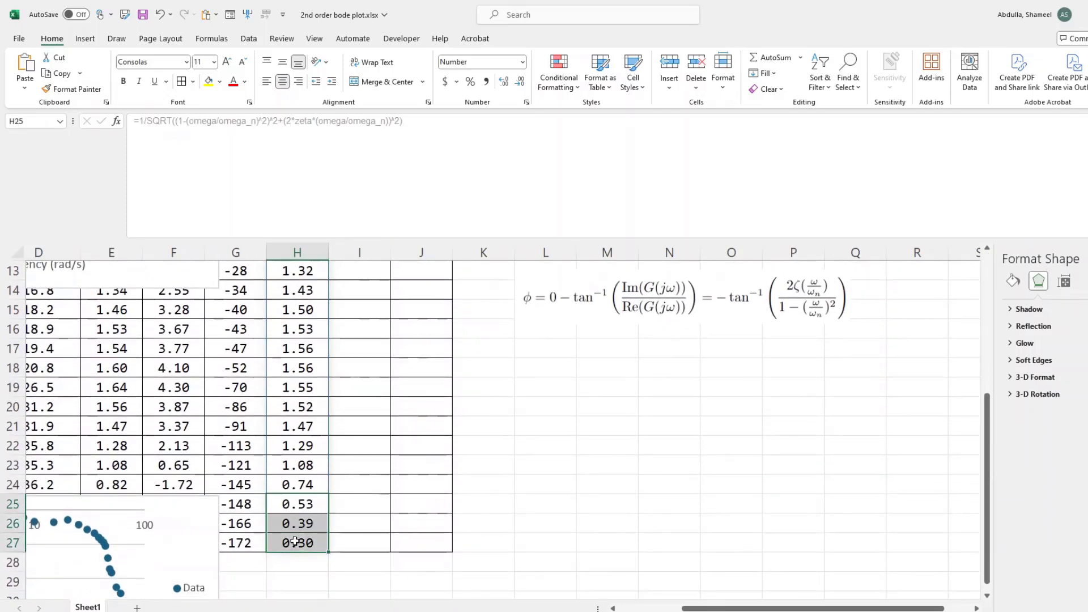
{"action": "scroll", "coordinate": [306, 404], "scroll_direction": "up", "scroll_amount": 3}
{"action": "scroll", "coordinate": [307, 404], "scroll_direction": "up", "scroll_amount": 2}
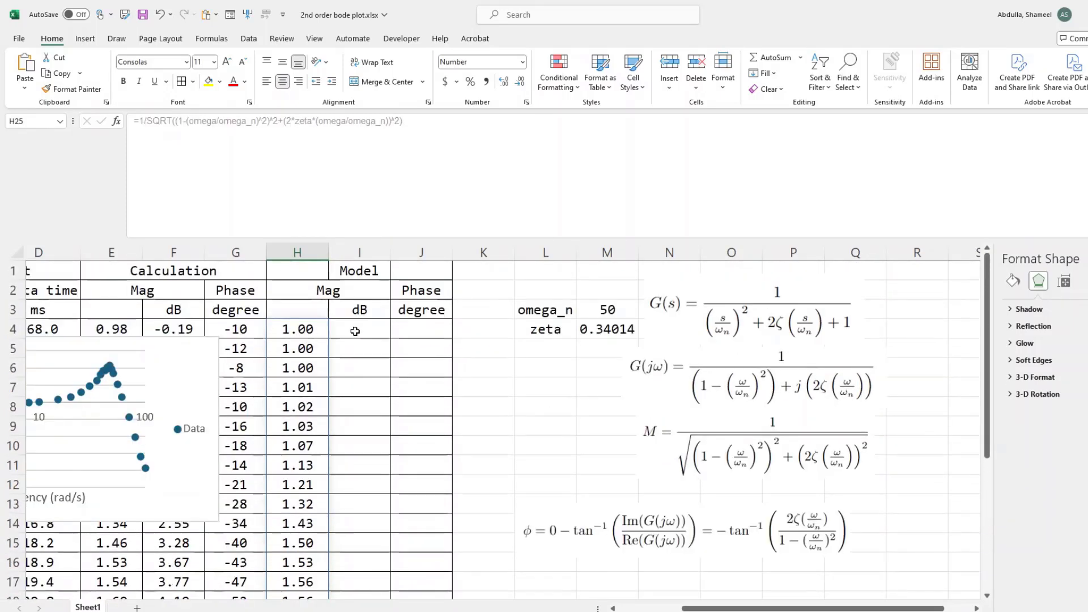
Step: Name the model magnitude range H4:H27 M_m
{"action": "left_click", "coordinate": [351, 328]}
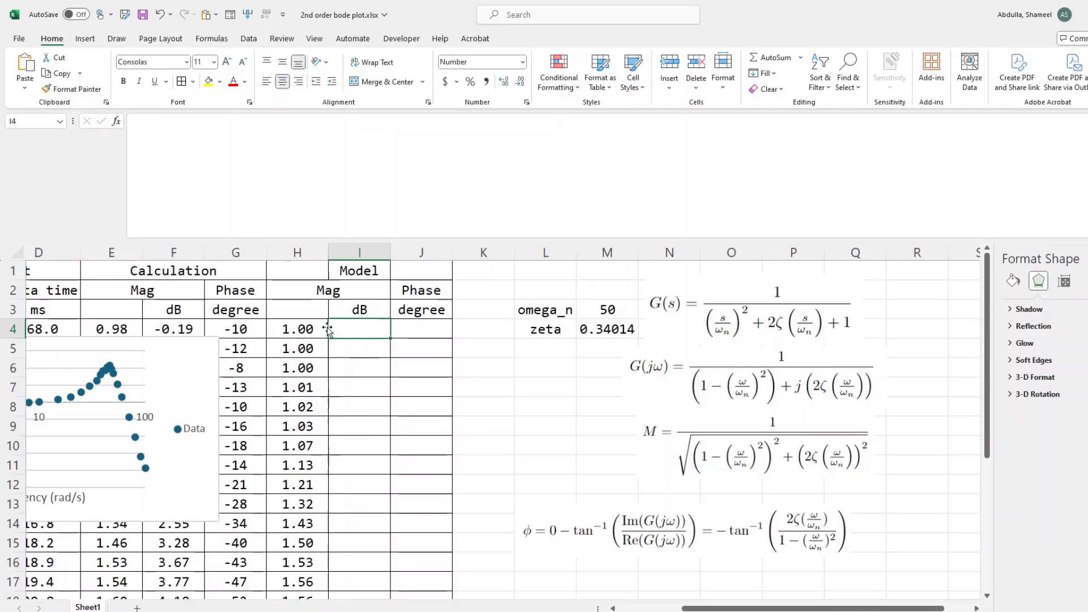
{"action": "left_click", "coordinate": [298, 330]}
{"action": "key", "text": "ctrl+shift+Down"}
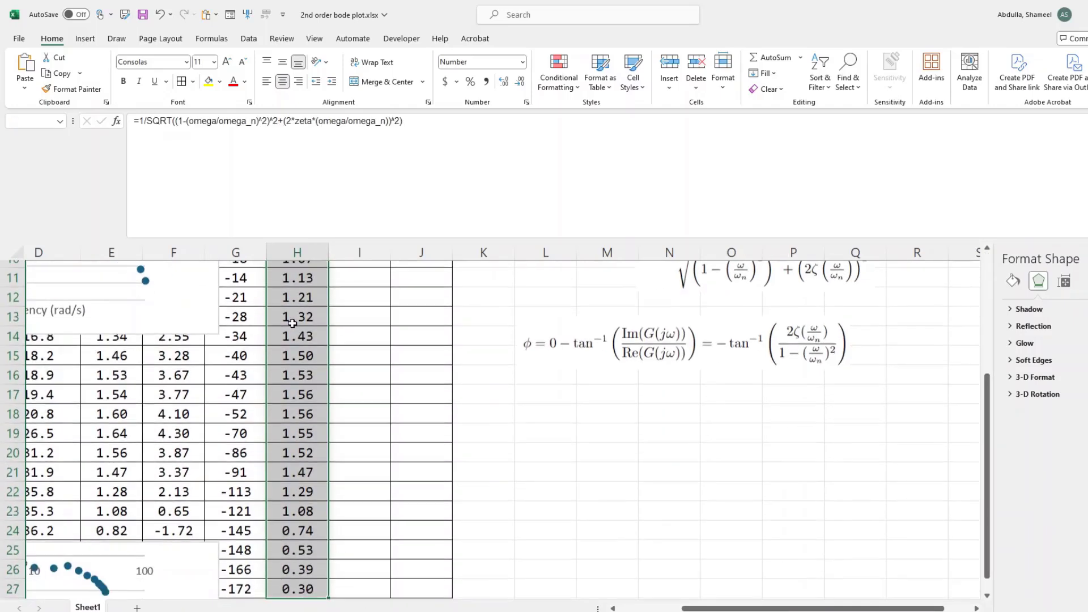
{"action": "left_click", "coordinate": [38, 124]}
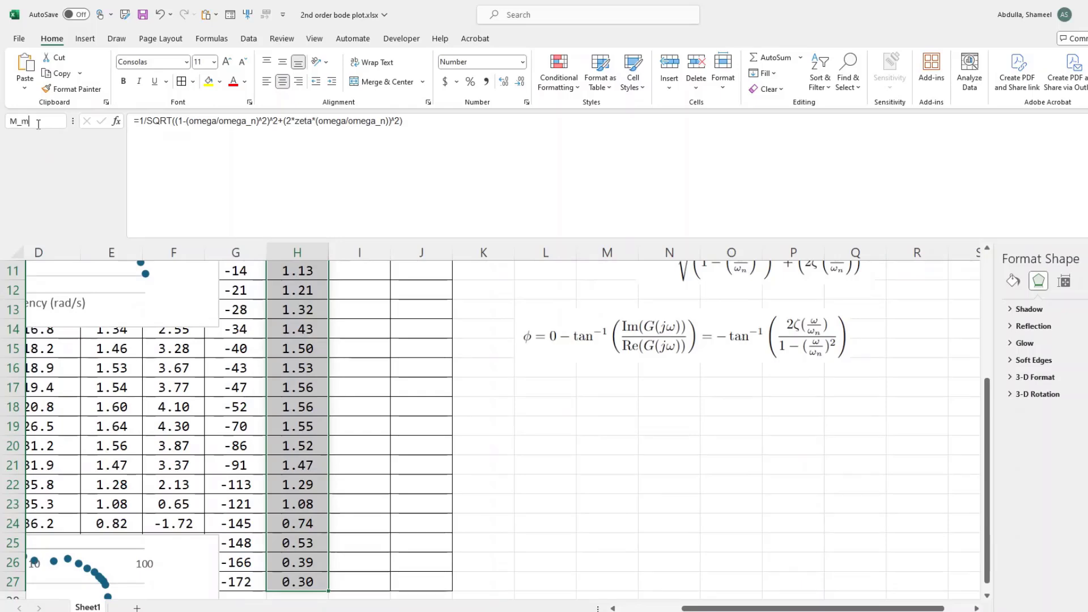
{"action": "key", "text": "Return"}
Step: Convert the model magnitudes to decibels from I4 with the formula =20*log10(M_m)
{"action": "left_click", "coordinate": [359, 332]}
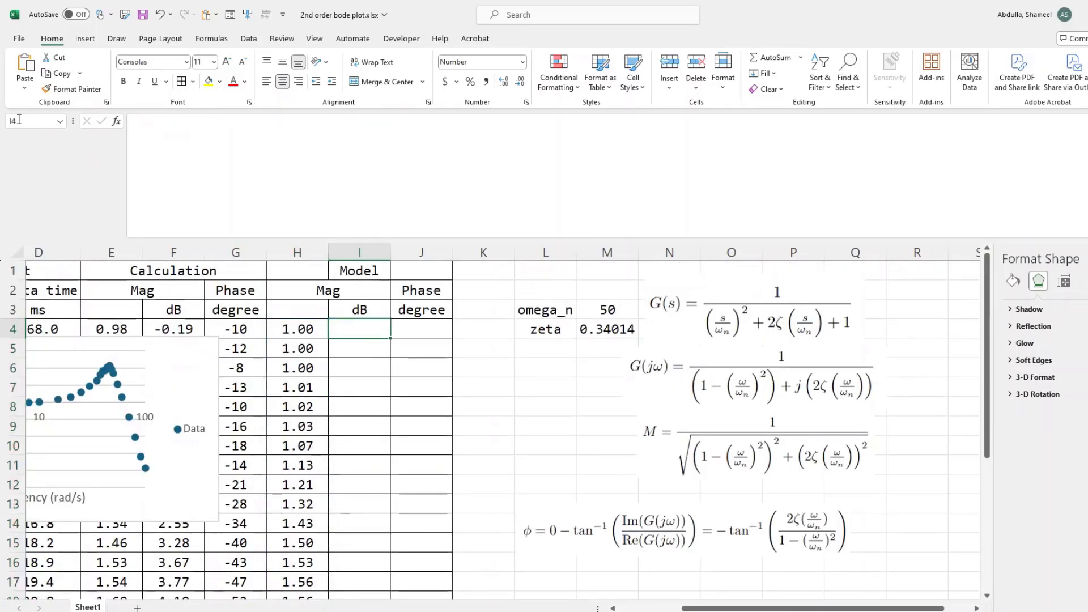
{"action": "type", "text": "="}
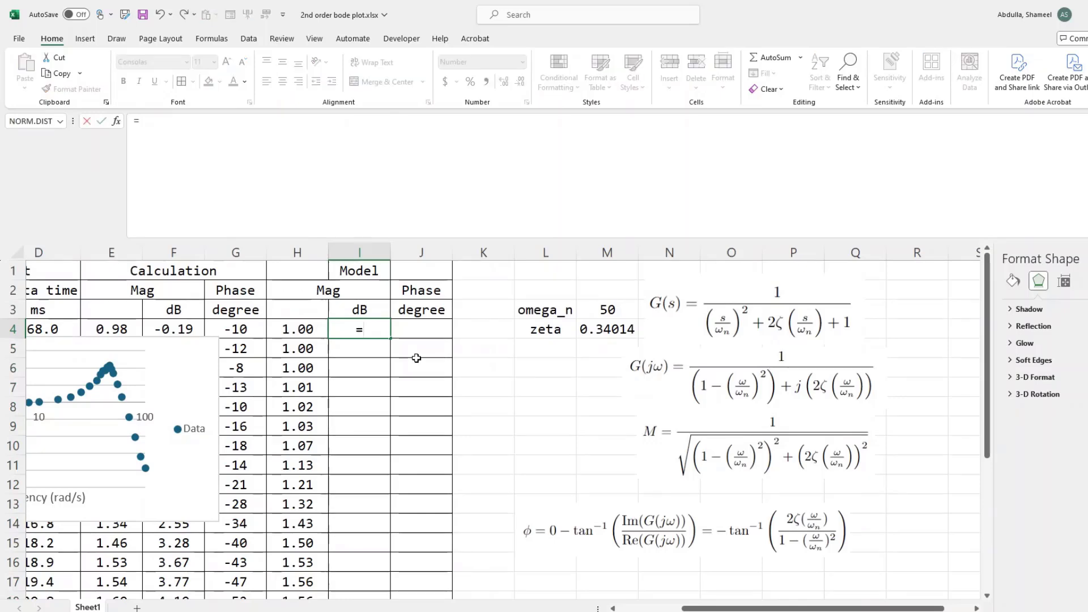
{"action": "type", "text": "20*log1"}
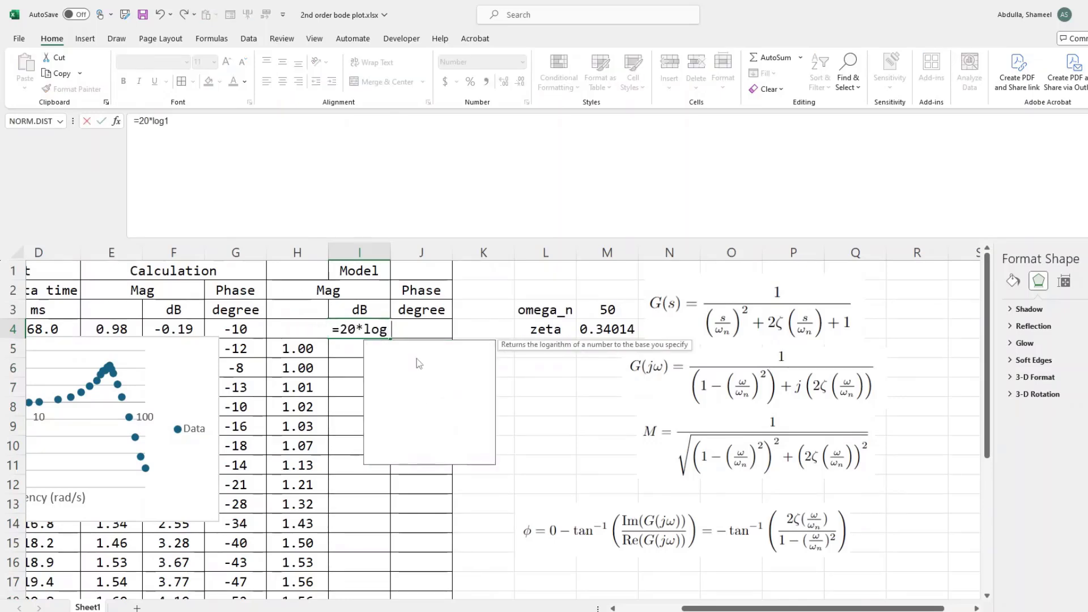
{"action": "type", "text": "0(M_"}
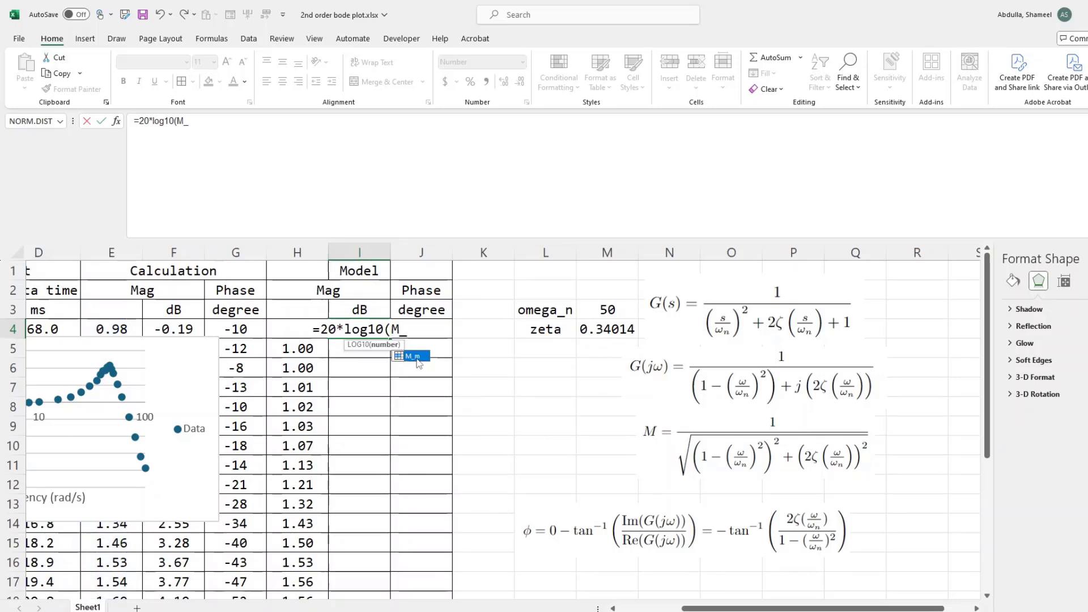
{"action": "type", "text": "m)"}
{"action": "key", "text": "Return"}
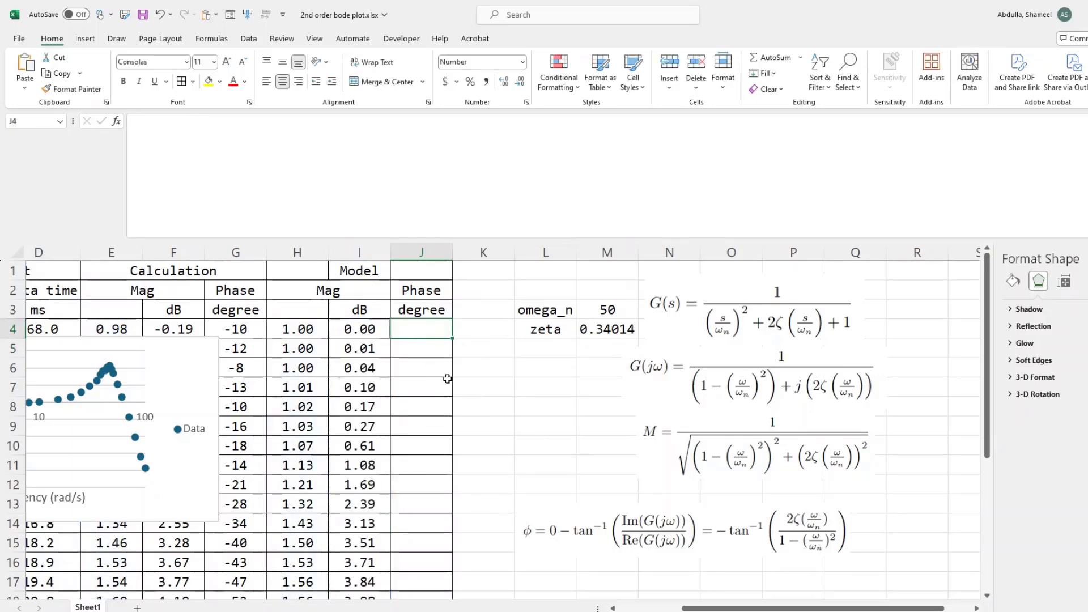
Step: Fill the model phase column from J4 with =ATAN2(1-(omega/omega_n)^2,2*zeta*omega/omega_n)
{"action": "left_click", "coordinate": [423, 333]}
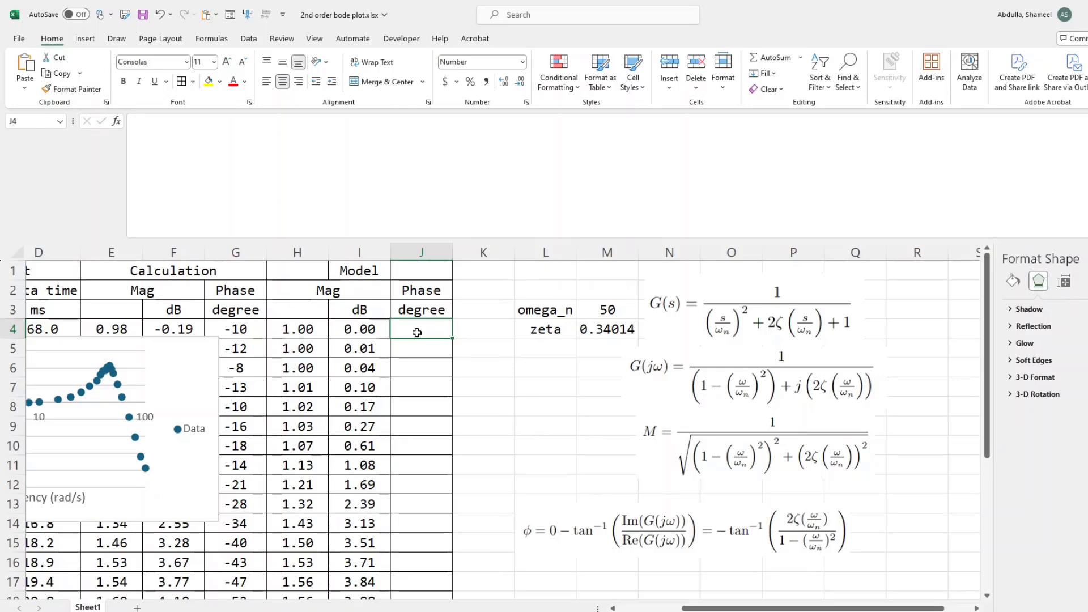
{"action": "type", "text": "="}
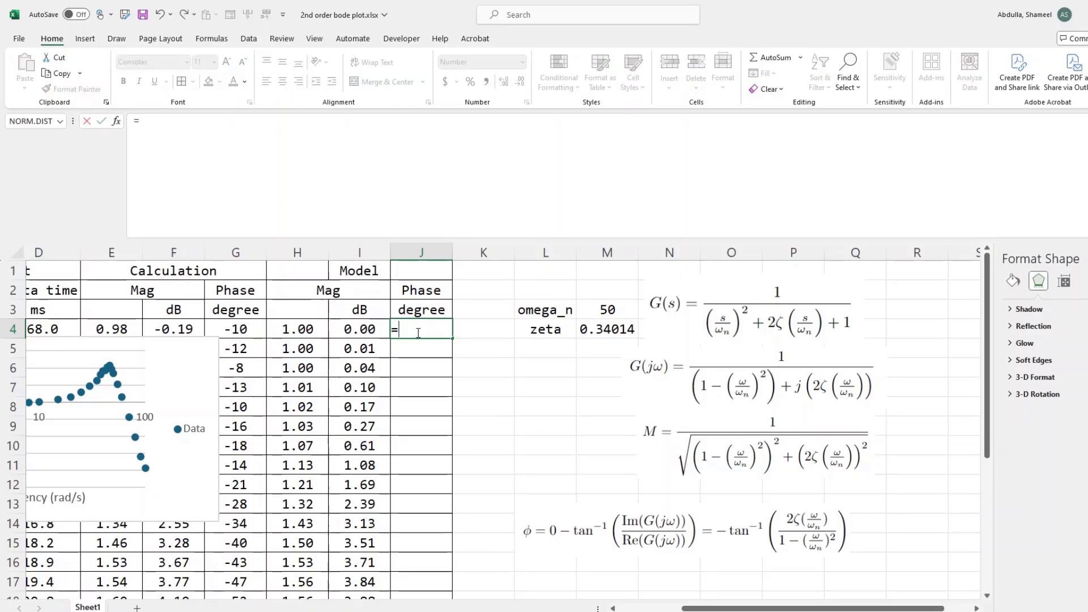
{"action": "type", "text": "at"}
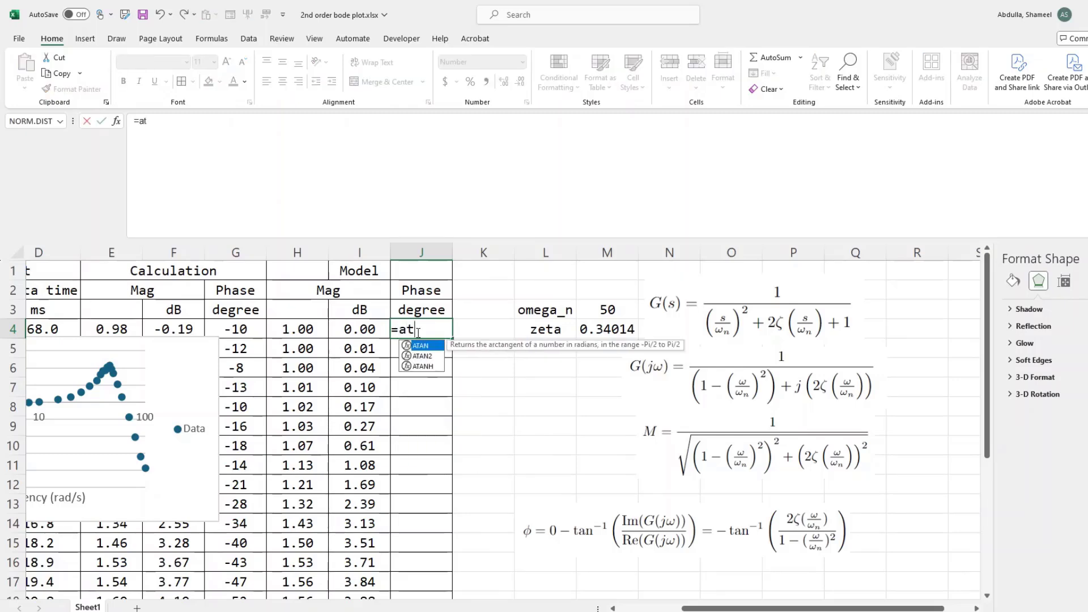
{"action": "key", "text": "Down"}
{"action": "key", "text": "Up"}
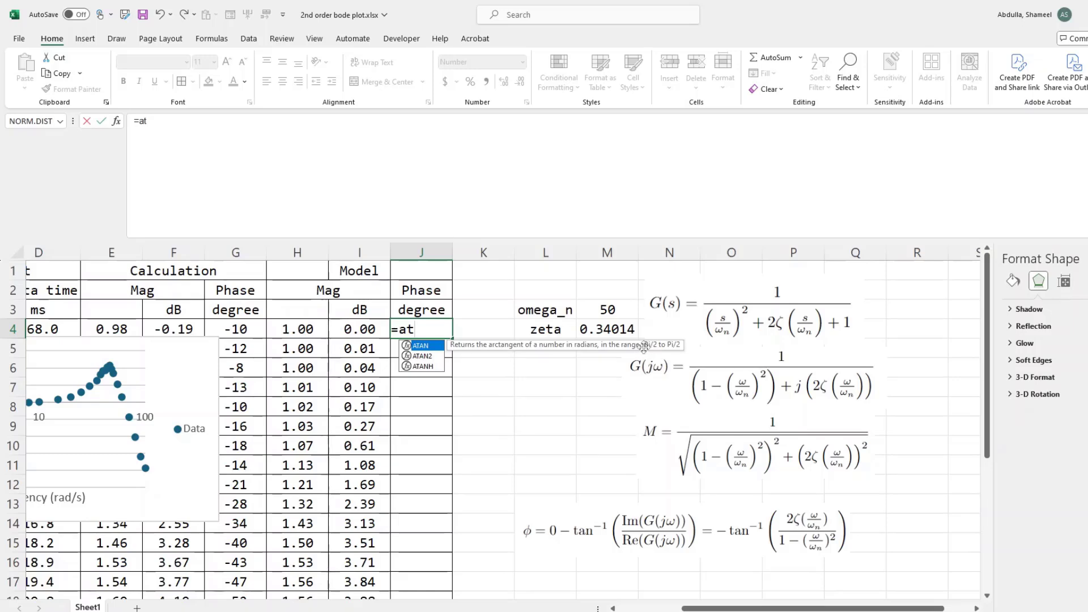
{"action": "left_click", "coordinate": [420, 356]}
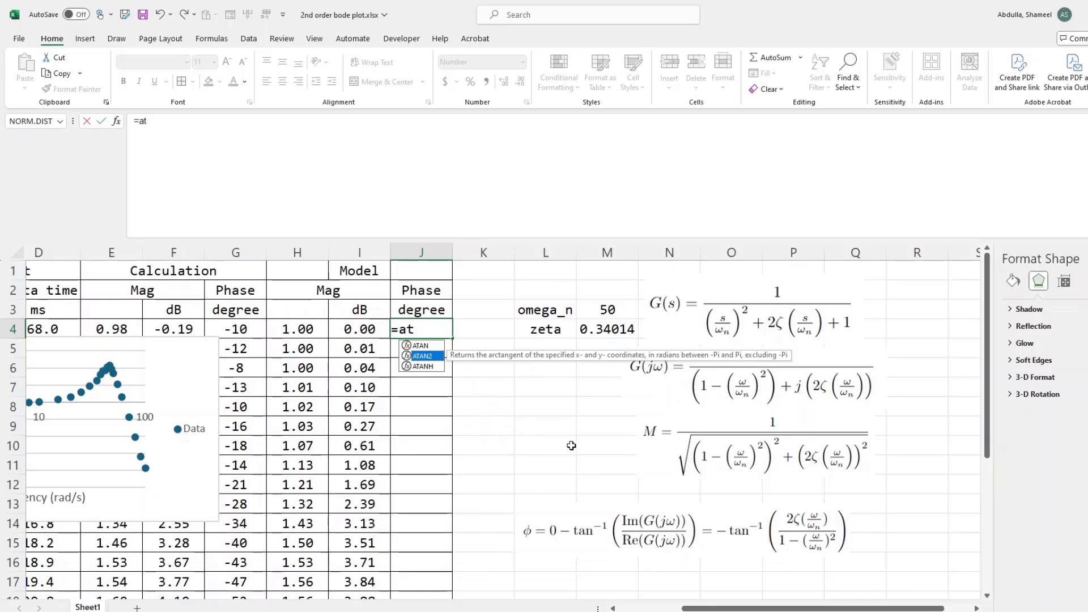
{"action": "double_click", "coordinate": [421, 356]}
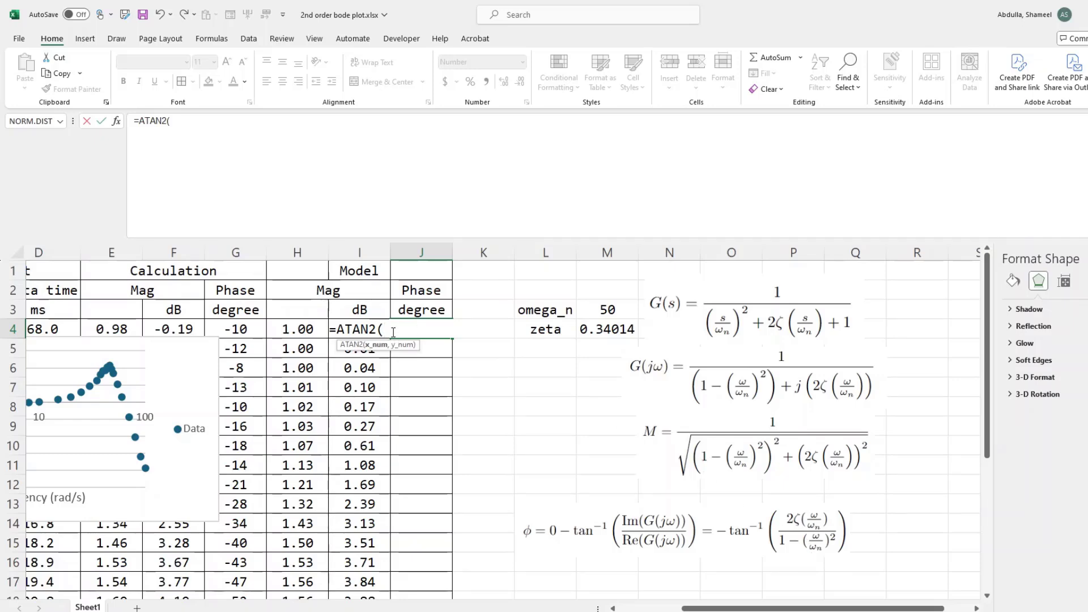
{"action": "type", "text": "1-(omega/omega_n)^2"}
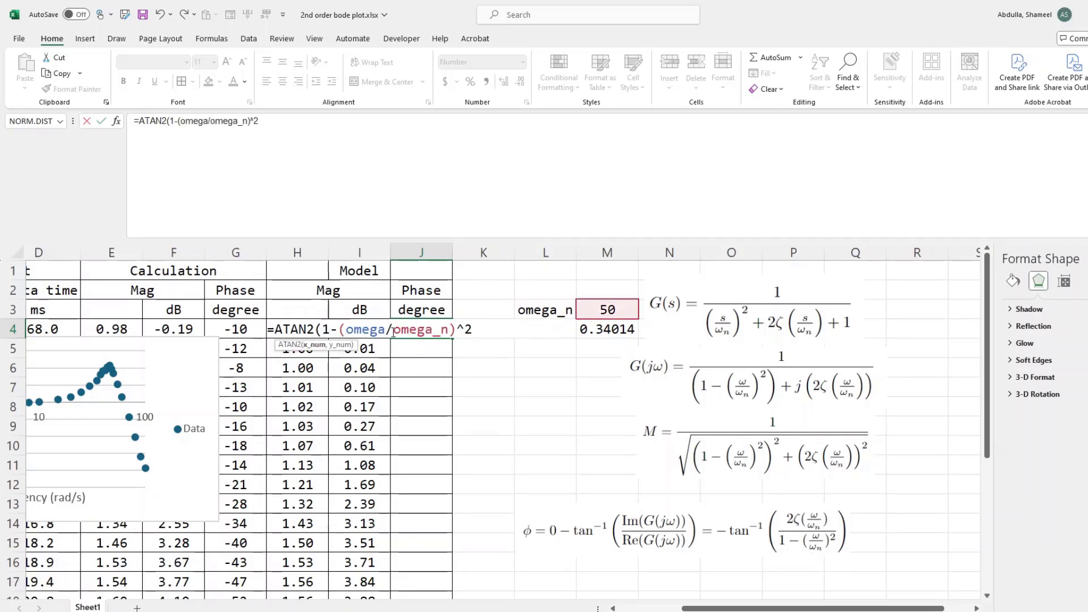
{"action": "type", "text": ",2*zeta*omega)"}
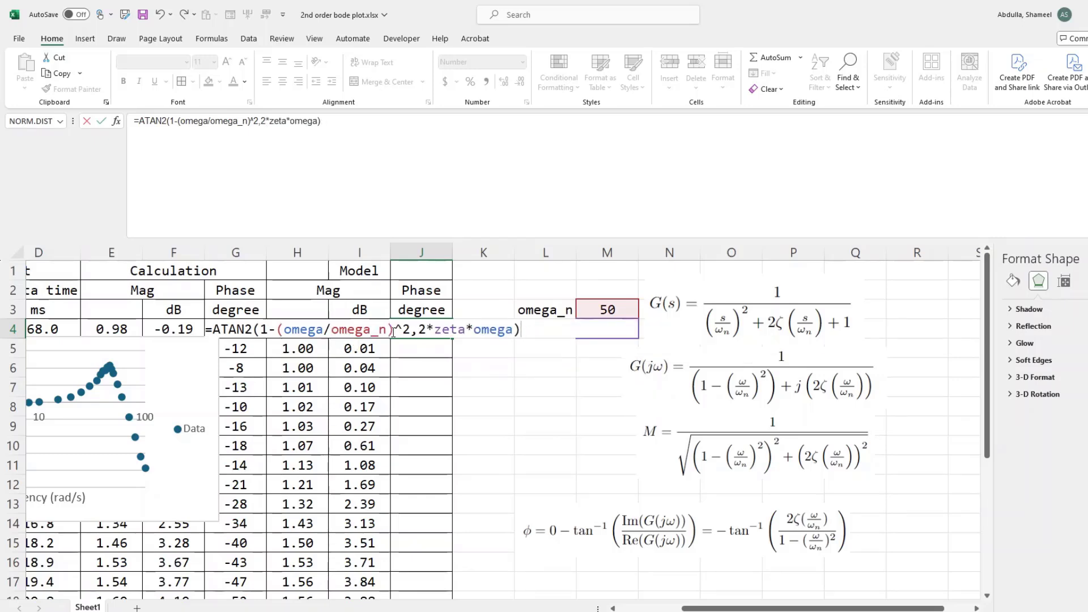
{"action": "key", "text": "BackSpace"}
{"action": "type", "text": "/omega_n)"}
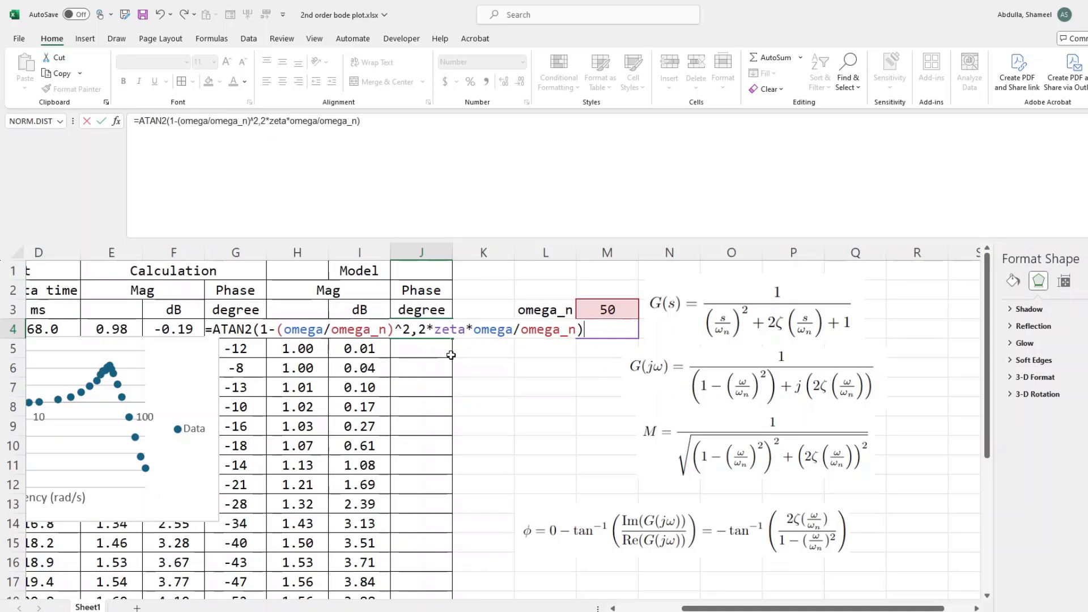
{"action": "key", "text": "Return"}
{"action": "scroll", "coordinate": [434, 453], "scroll_direction": "down", "scroll_amount": 2}
{"action": "scroll", "coordinate": [429, 426], "scroll_direction": "up", "scroll_amount": 2}
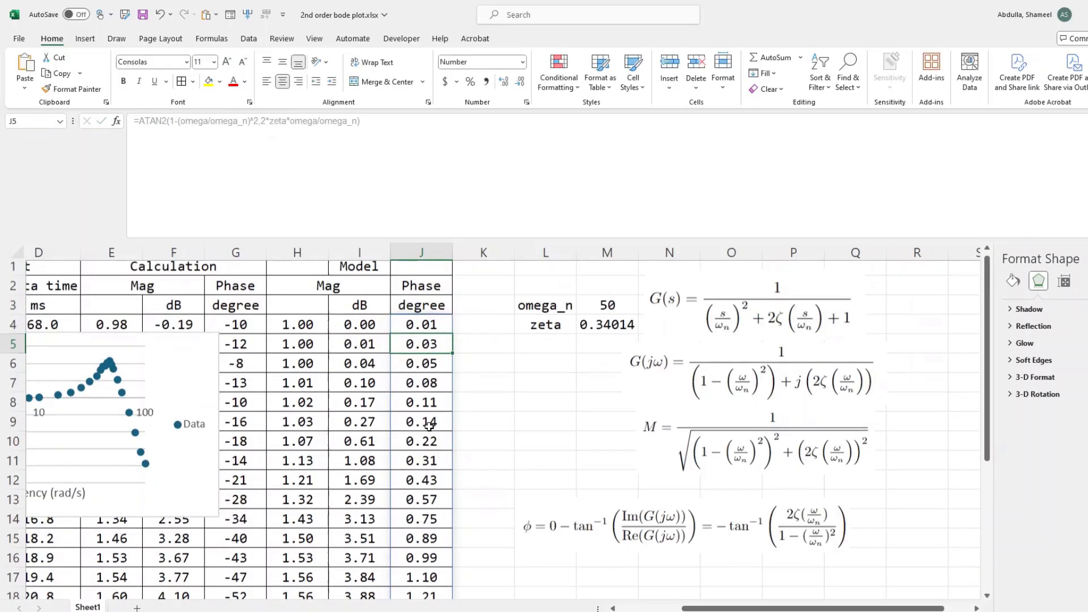
Step: Convert the model phase from radians to degrees by appending *180/PI() to the formula in J4
{"action": "left_click", "coordinate": [421, 327]}
{"action": "scroll", "coordinate": [426, 408], "scroll_direction": "down", "scroll_amount": 4}
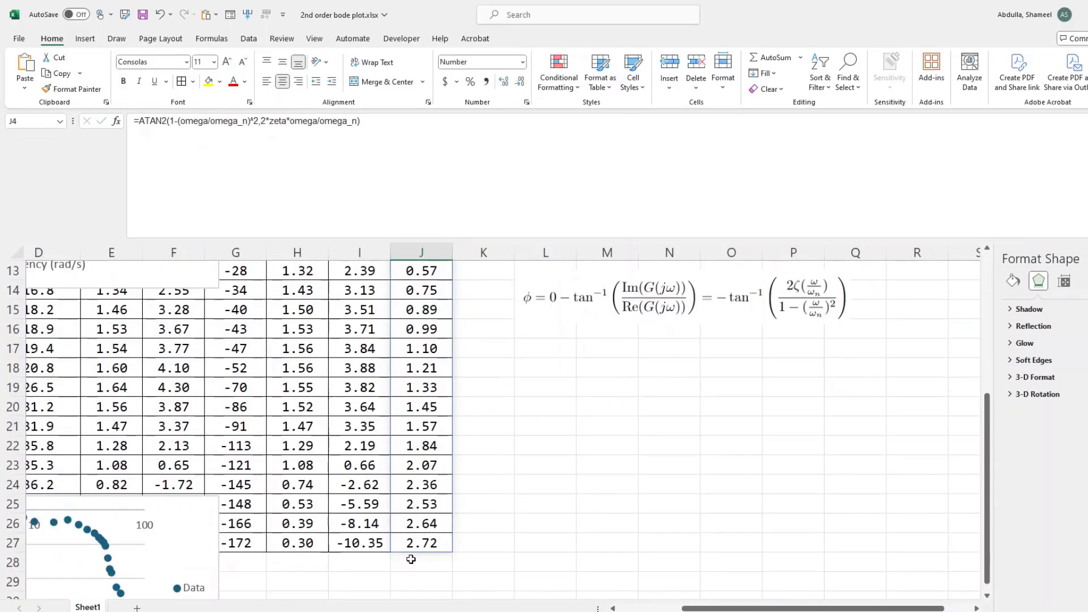
{"action": "left_click", "coordinate": [419, 543]}
{"action": "scroll", "coordinate": [458, 477], "scroll_direction": "up", "scroll_amount": 4}
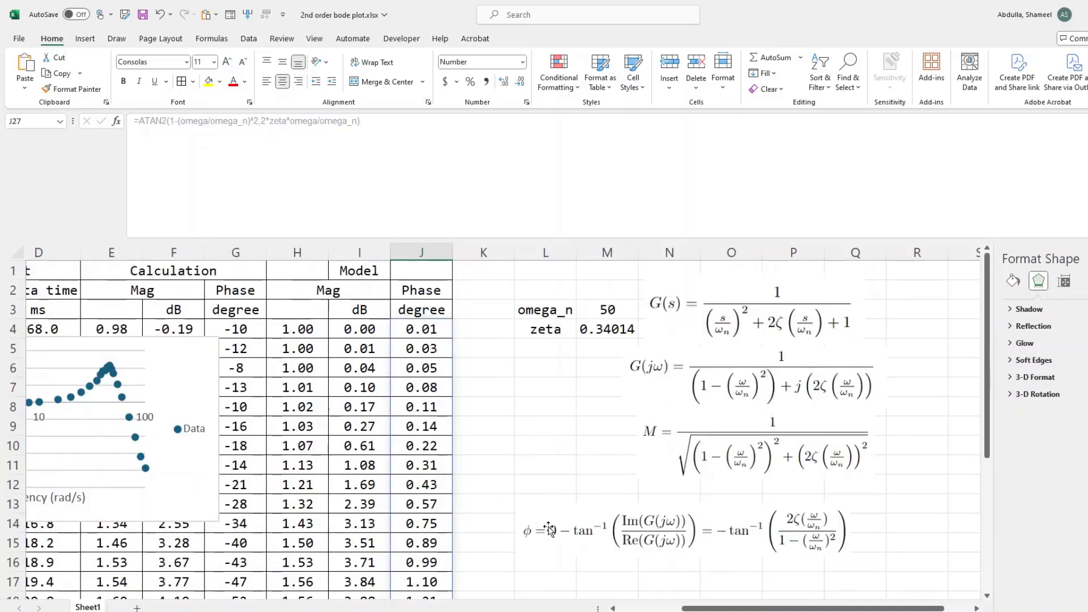
{"action": "left_click", "coordinate": [420, 310]}
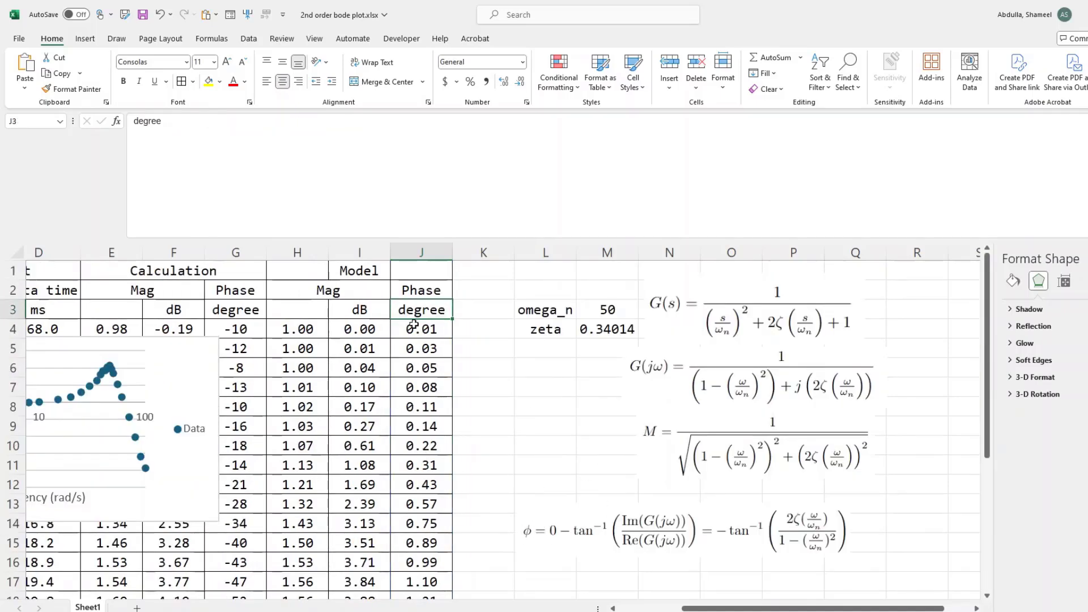
{"action": "left_click", "coordinate": [415, 326]}
{"action": "double_click", "coordinate": [434, 329]}
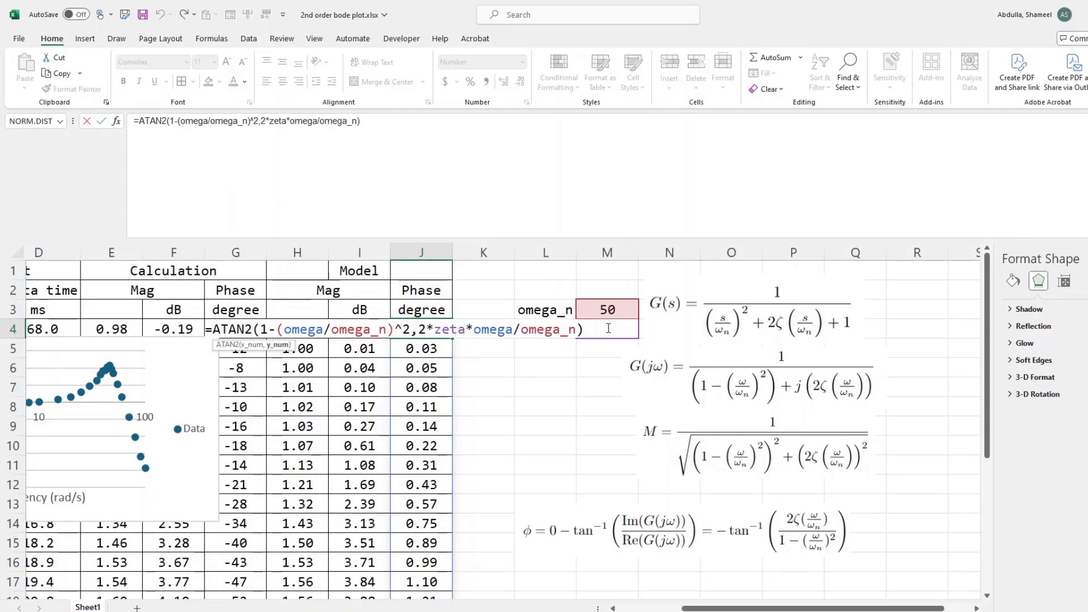
{"action": "type", "text": "*180"}
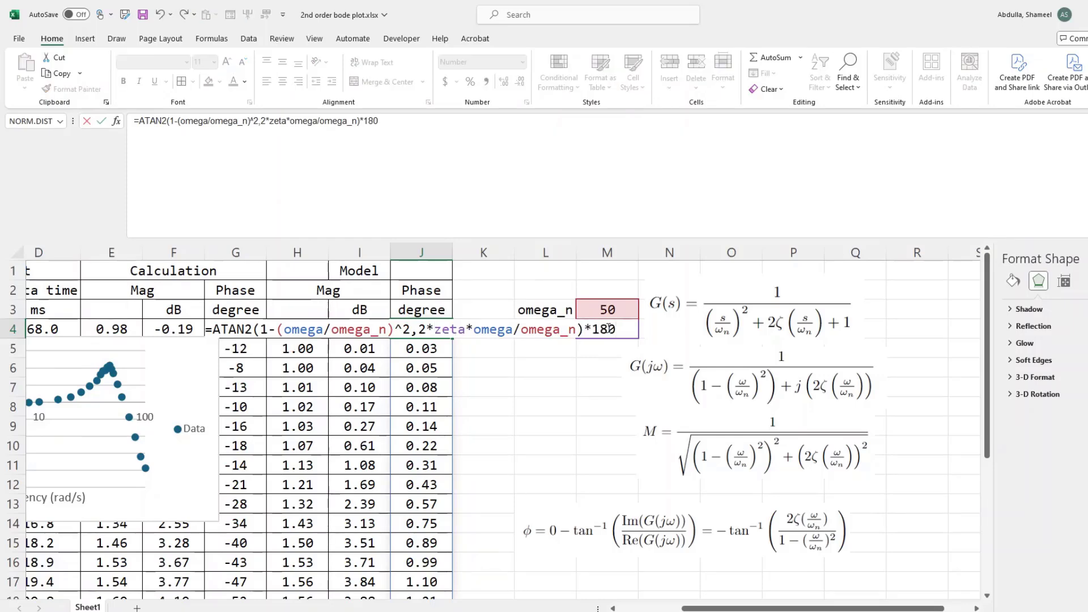
{"action": "type", "text": "/pi()"}
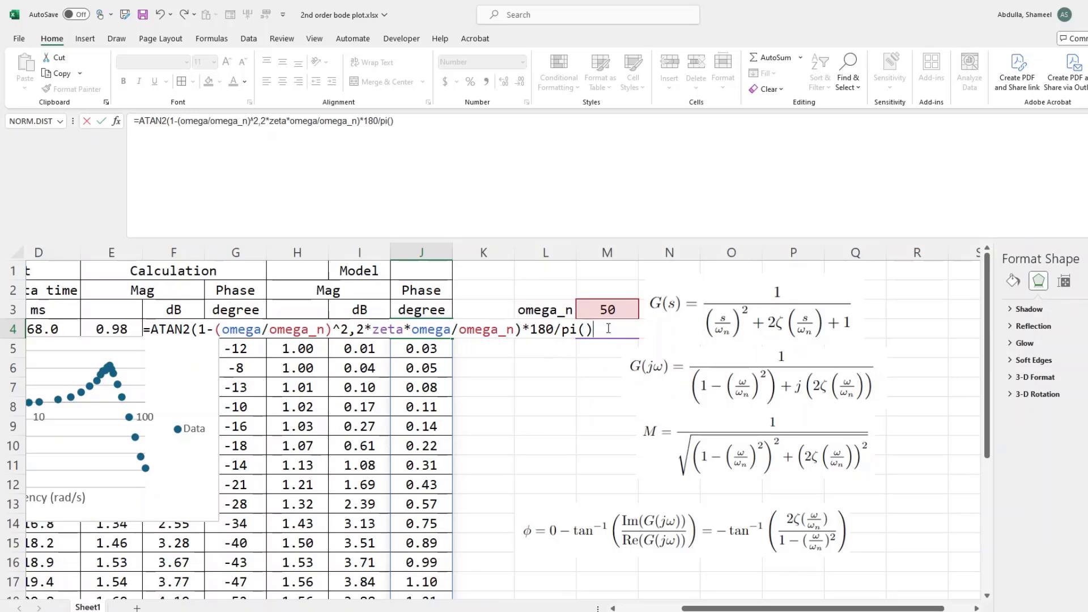
{"action": "key", "text": "Return"}
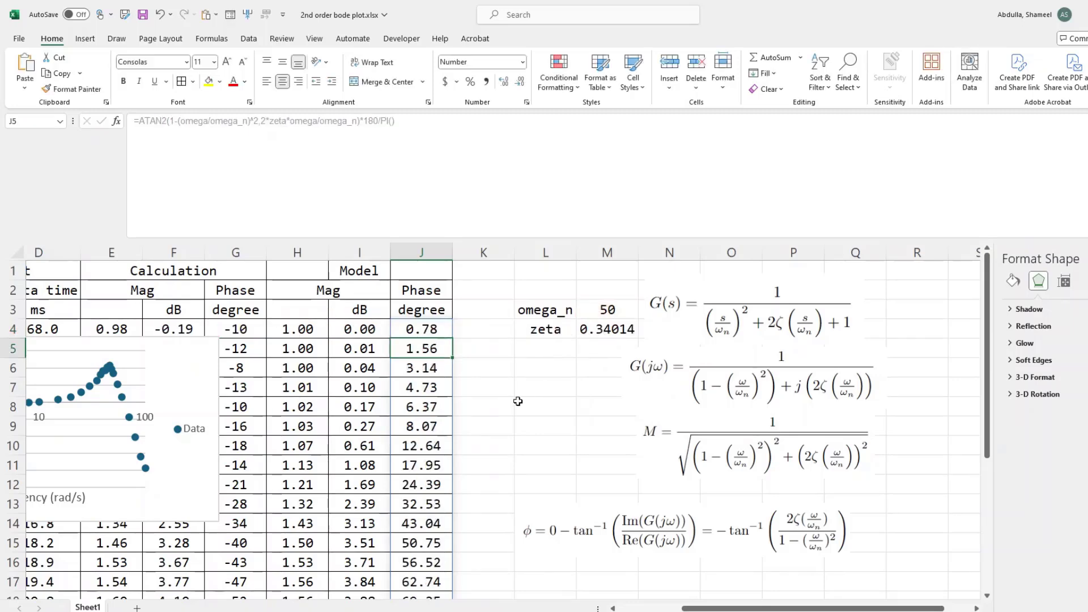
Step: Negate the model phase by putting a minus sign before ATAN2 in the J4 formula
{"action": "left_click", "coordinate": [437, 331]}
{"action": "scroll", "coordinate": [436, 400], "scroll_direction": "down", "scroll_amount": 3}
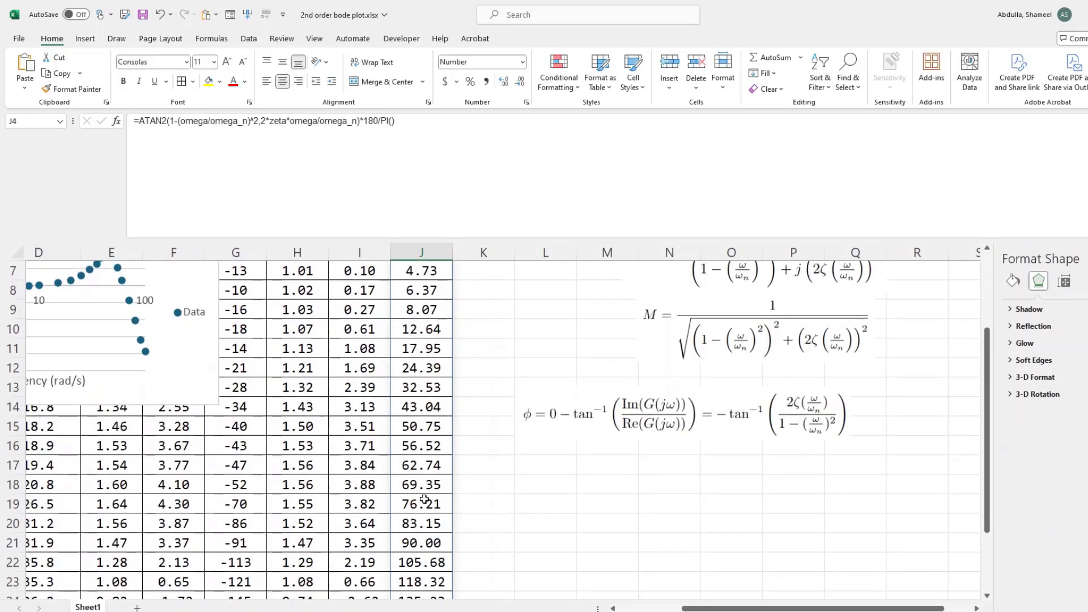
{"action": "left_click", "coordinate": [425, 488]}
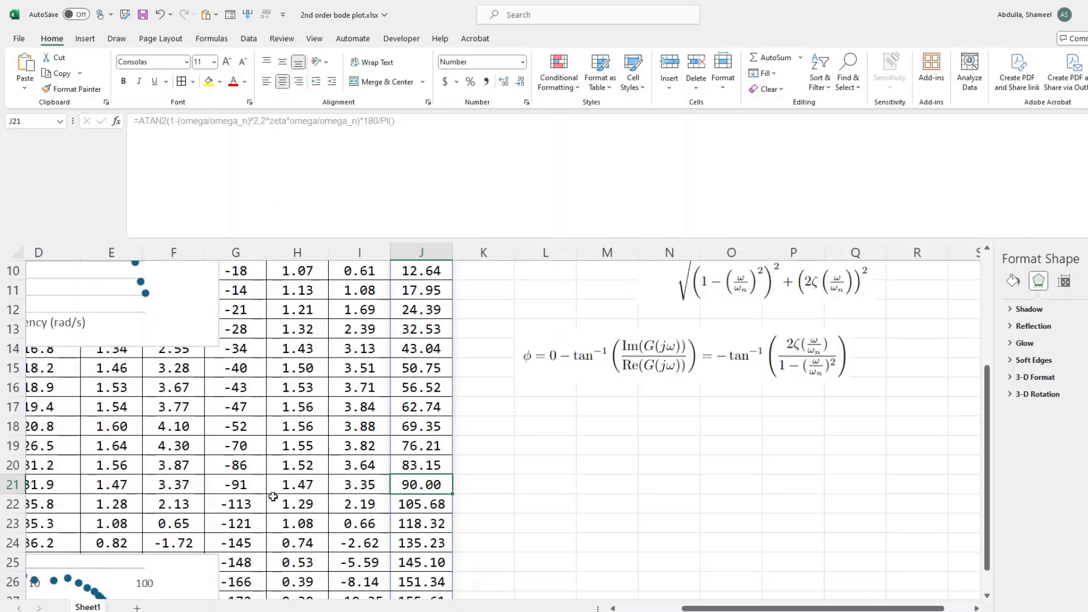
{"action": "scroll", "coordinate": [354, 512], "scroll_direction": "down", "scroll_amount": 2}
{"action": "left_click", "coordinate": [410, 491]}
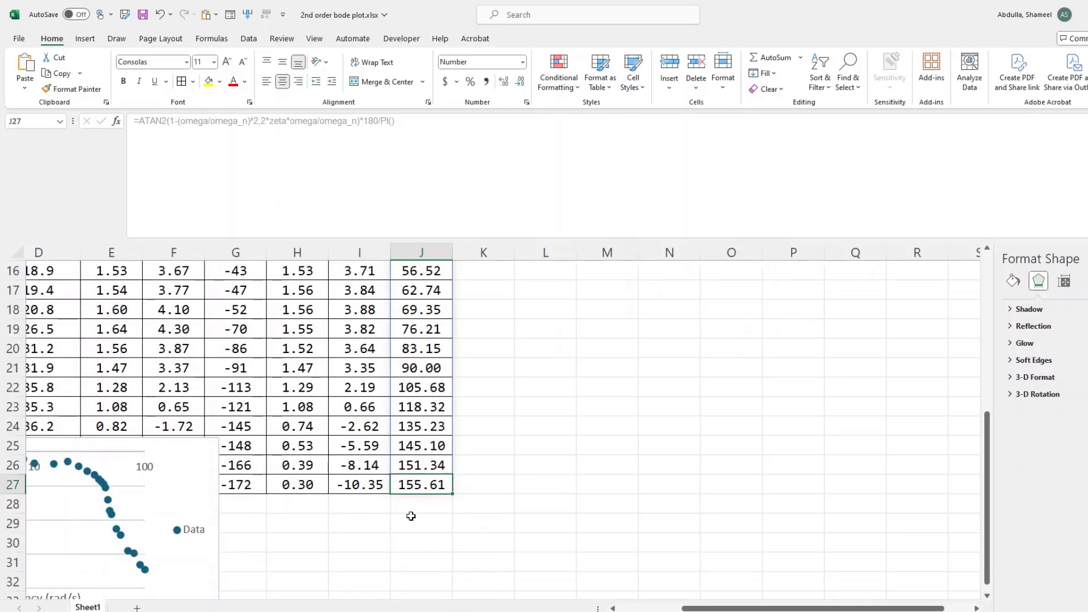
{"action": "scroll", "coordinate": [430, 454], "scroll_direction": "up", "scroll_amount": 5}
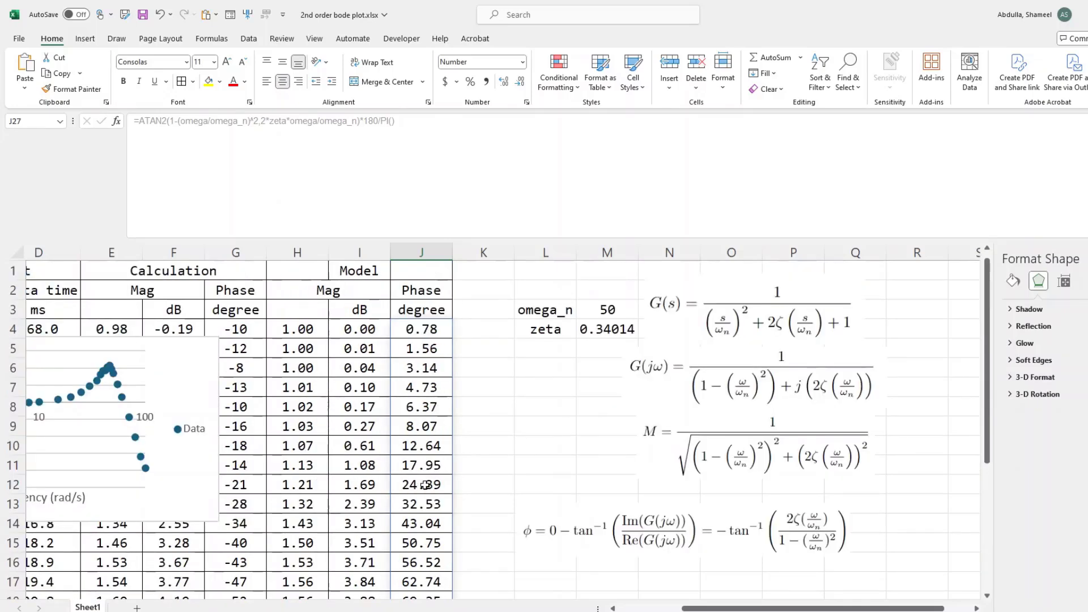
{"action": "left_click", "coordinate": [416, 330]}
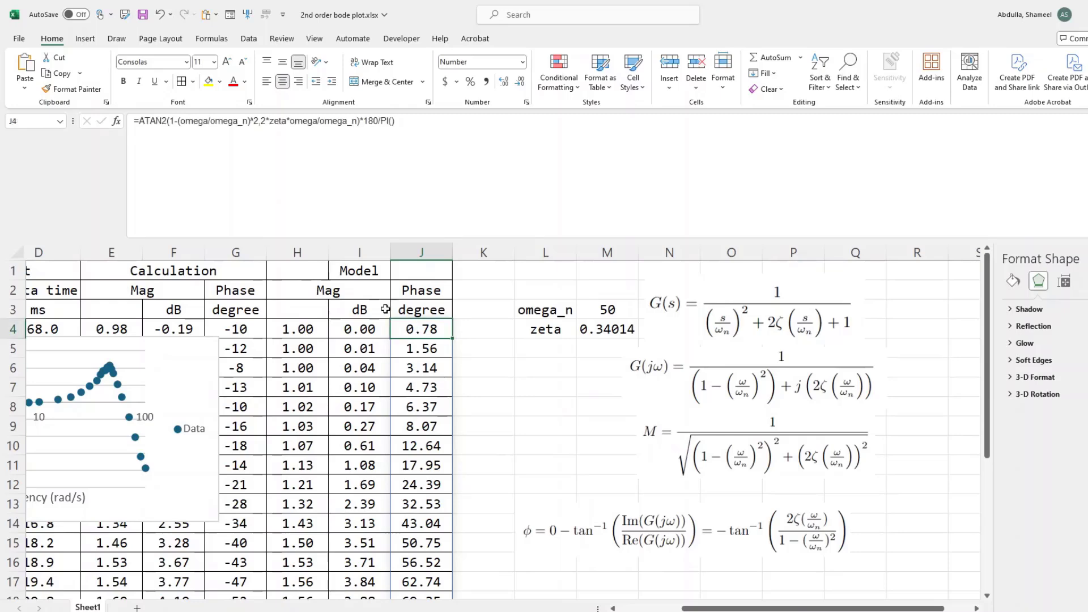
{"action": "double_click", "coordinate": [409, 329]}
{"action": "left_click", "coordinate": [151, 331]}
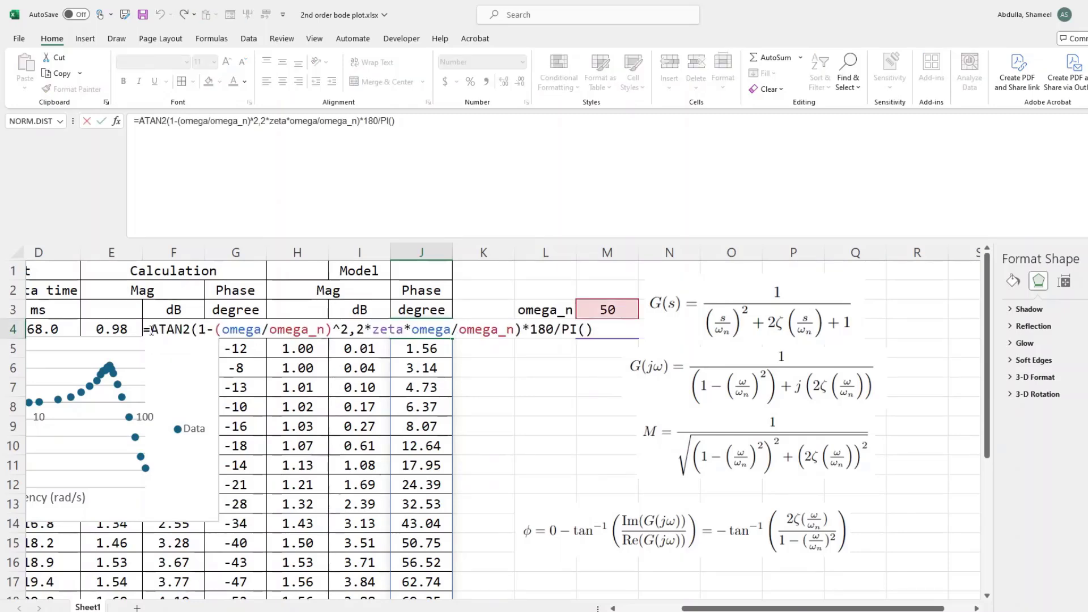
{"action": "type", "text": "-"}
{"action": "key", "text": "Return"}
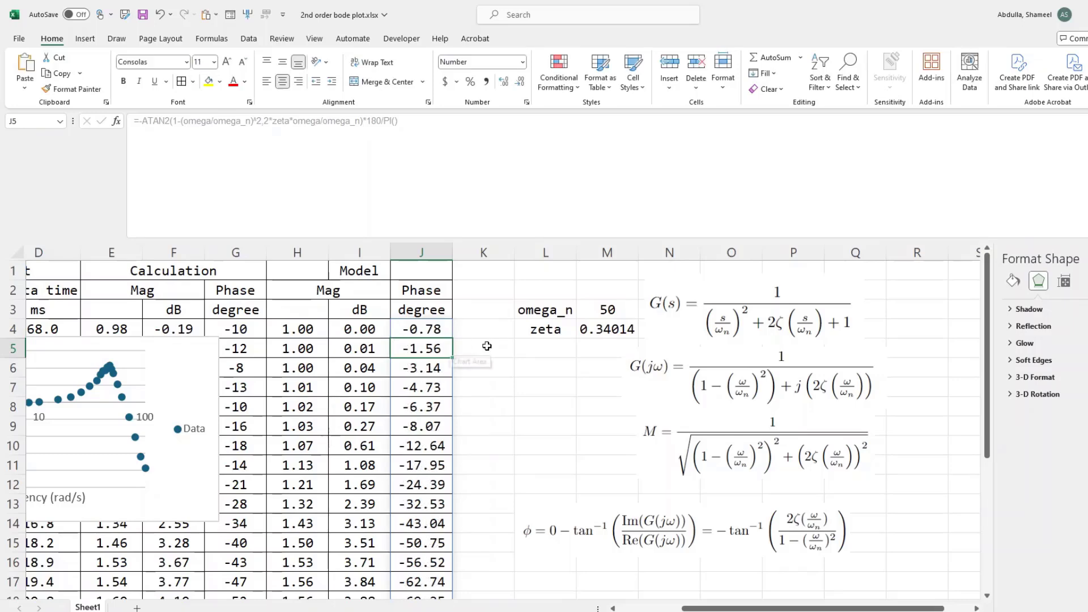
{"action": "scroll", "coordinate": [485, 471], "scroll_direction": "down", "scroll_amount": 2}
{"action": "scroll", "coordinate": [484, 470], "scroll_direction": "up", "scroll_amount": 2}
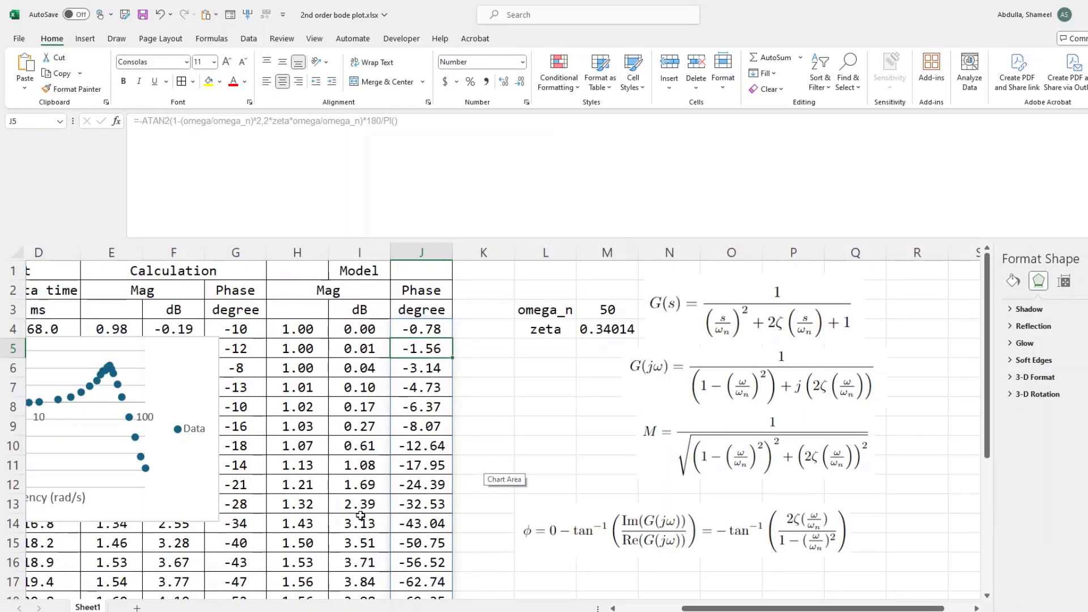
Step: Move the magnitude and phase charts off the data to the area beside the model Phase column, magnitude above phase
{"action": "left_click_drag", "start_coordinate": [699, 609], "coordinate": [592, 609]}
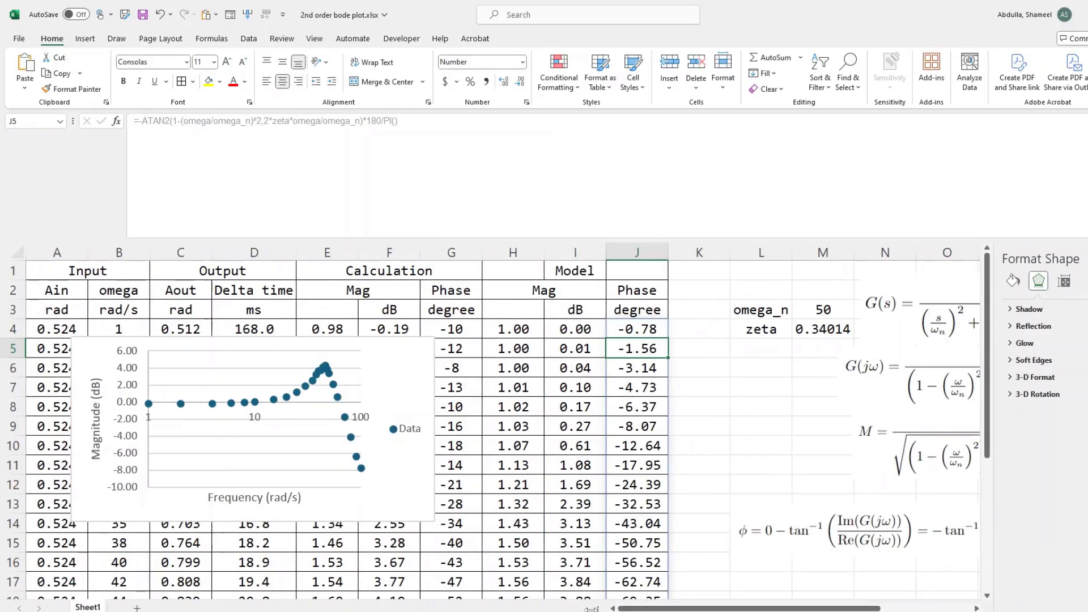
{"action": "left_click_drag", "start_coordinate": [399, 365], "coordinate": [399, 365]}
{"action": "left_click_drag", "start_coordinate": [399, 364], "coordinate": [419, 334]}
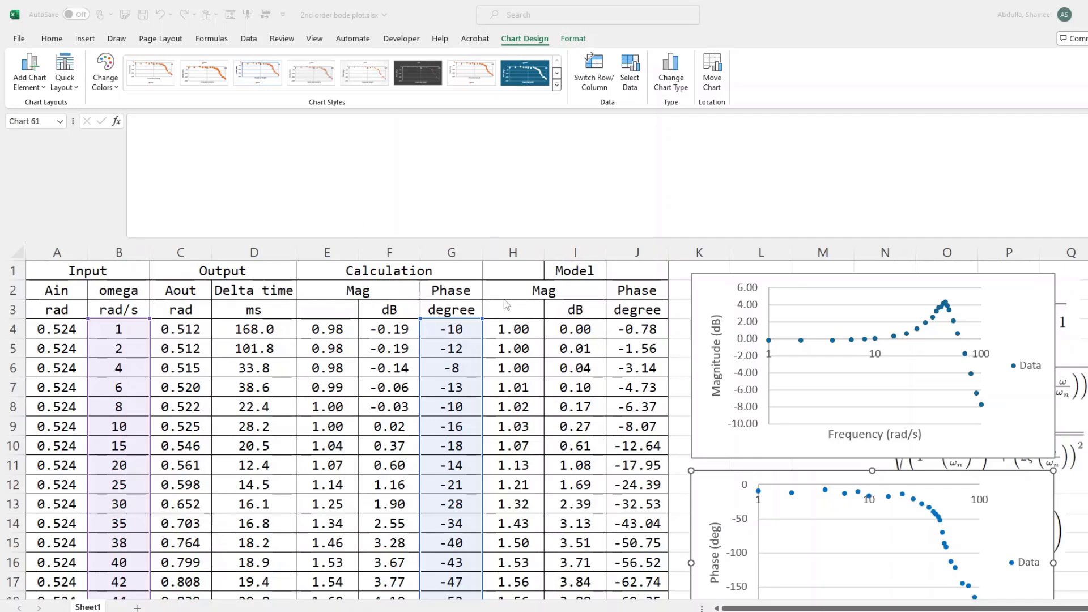
Step: Show the formulas in the worksheet cells instead of their results
{"action": "left_click", "coordinate": [493, 286]}
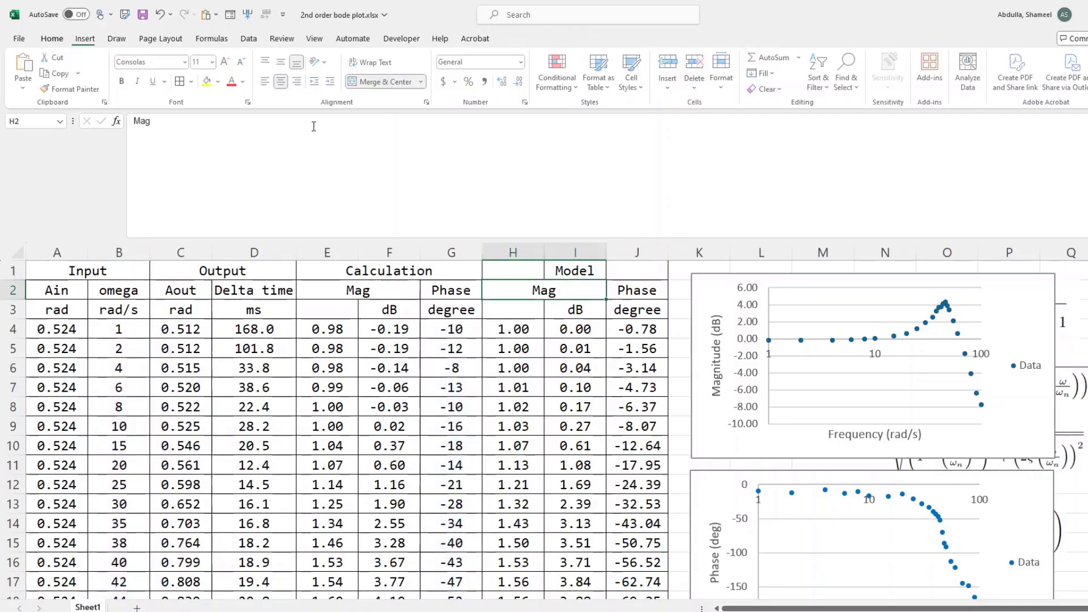
{"action": "left_click", "coordinate": [212, 39]}
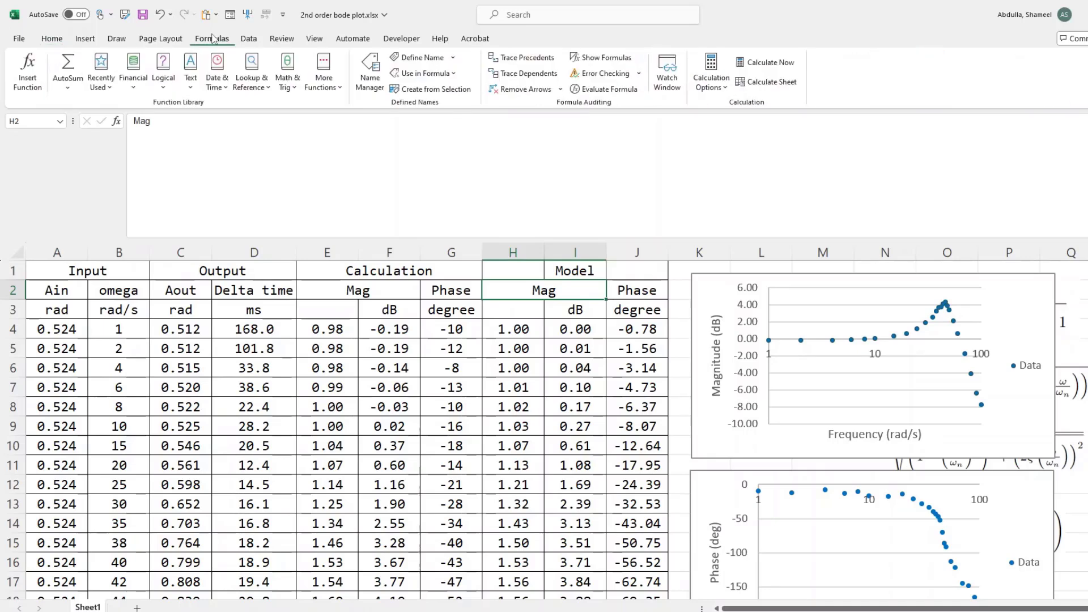
{"action": "left_click", "coordinate": [616, 58]}
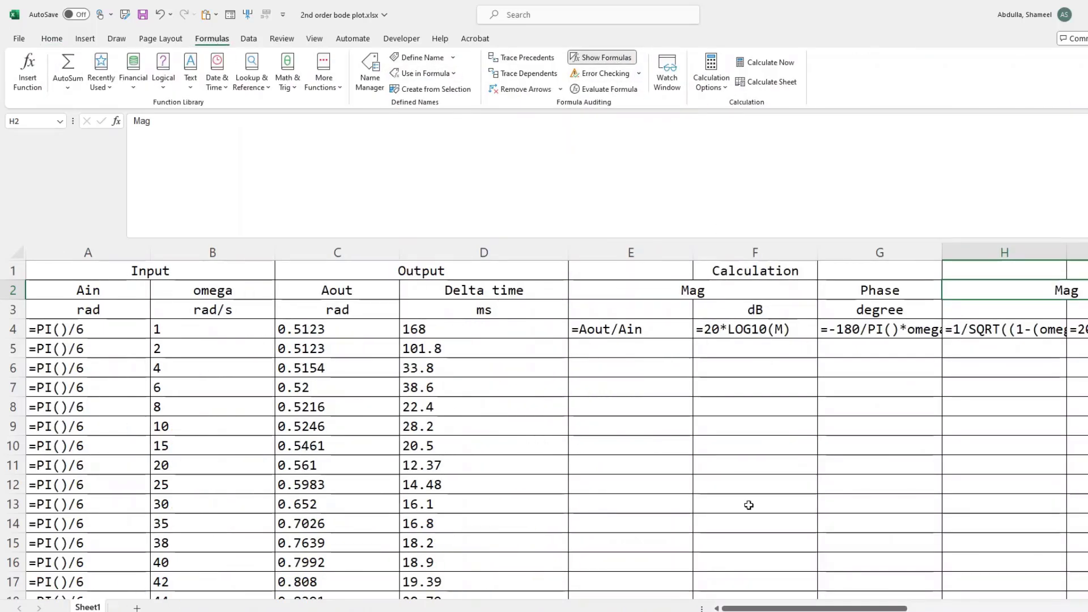
Step: Autofit the widths of columns G, H and J so their full formulas fit
{"action": "left_click_drag", "start_coordinate": [777, 610], "coordinate": [825, 607]}
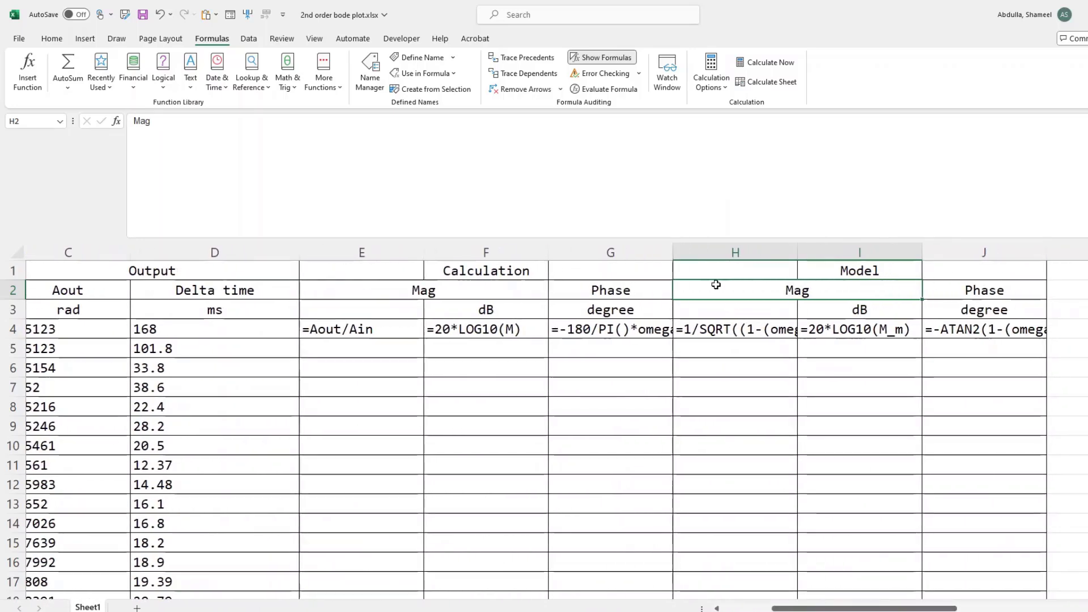
{"action": "double_click", "coordinate": [674, 252]}
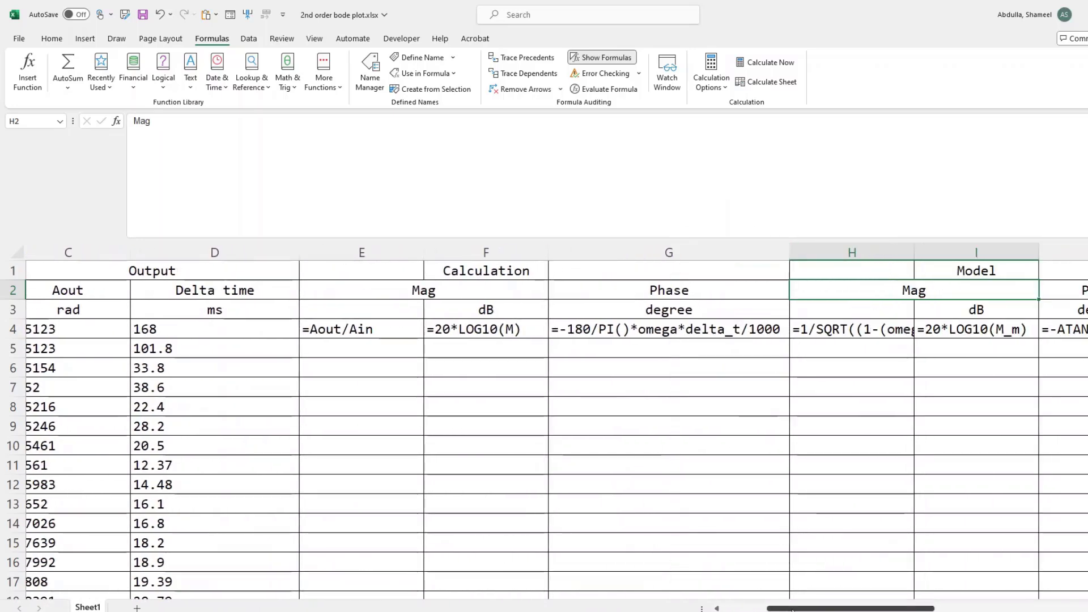
{"action": "scroll", "coordinate": [786, 595], "scroll_direction": "right", "scroll_amount": 3}
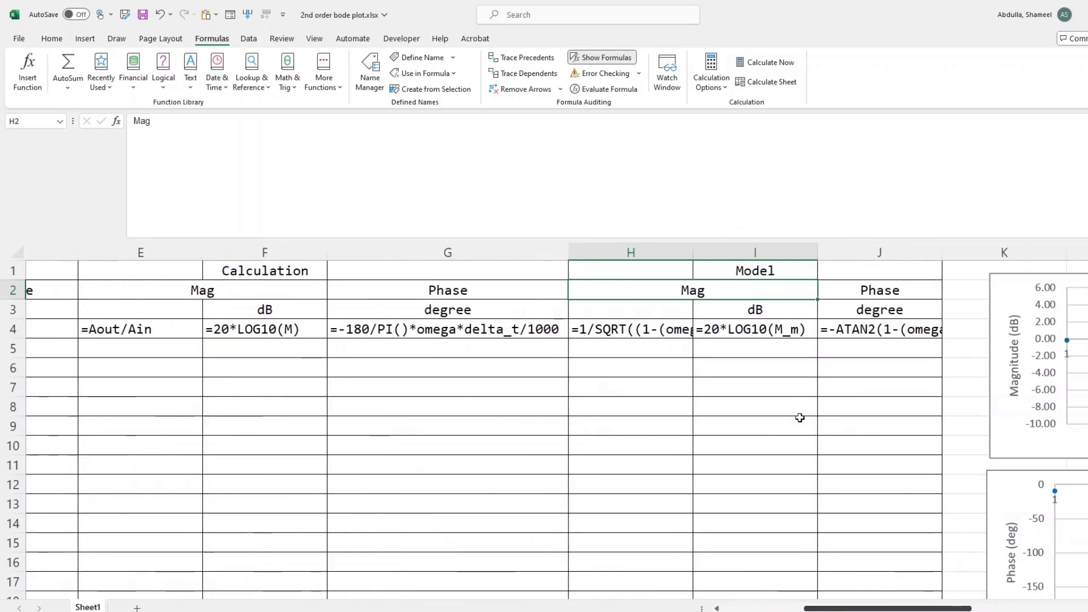
{"action": "double_click", "coordinate": [692, 250]}
{"action": "left_click_drag", "start_coordinate": [818, 608], "coordinate": [884, 607]}
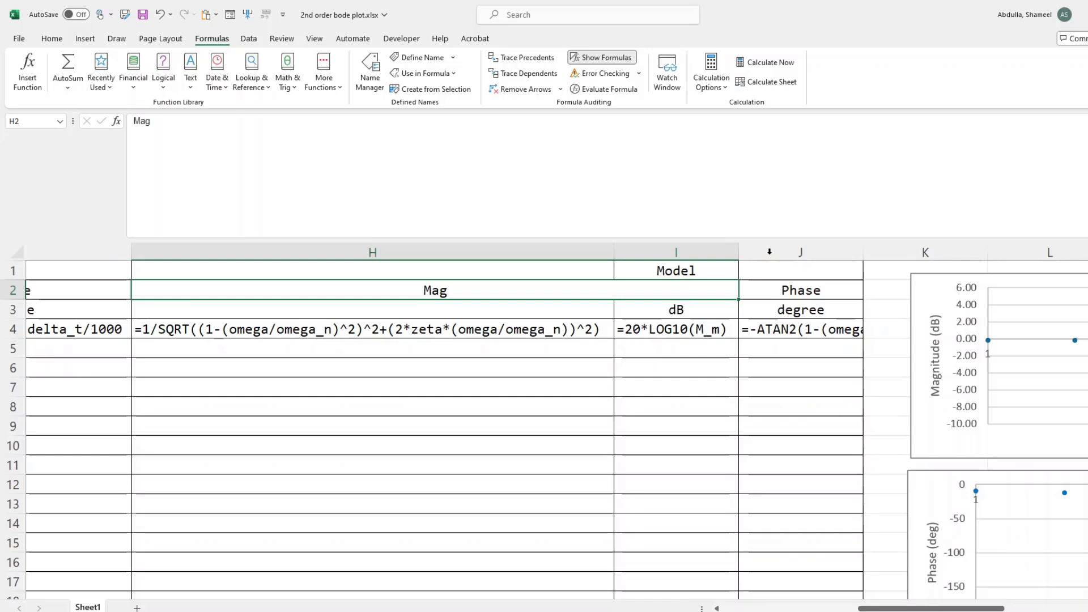
{"action": "double_click", "coordinate": [862, 252]}
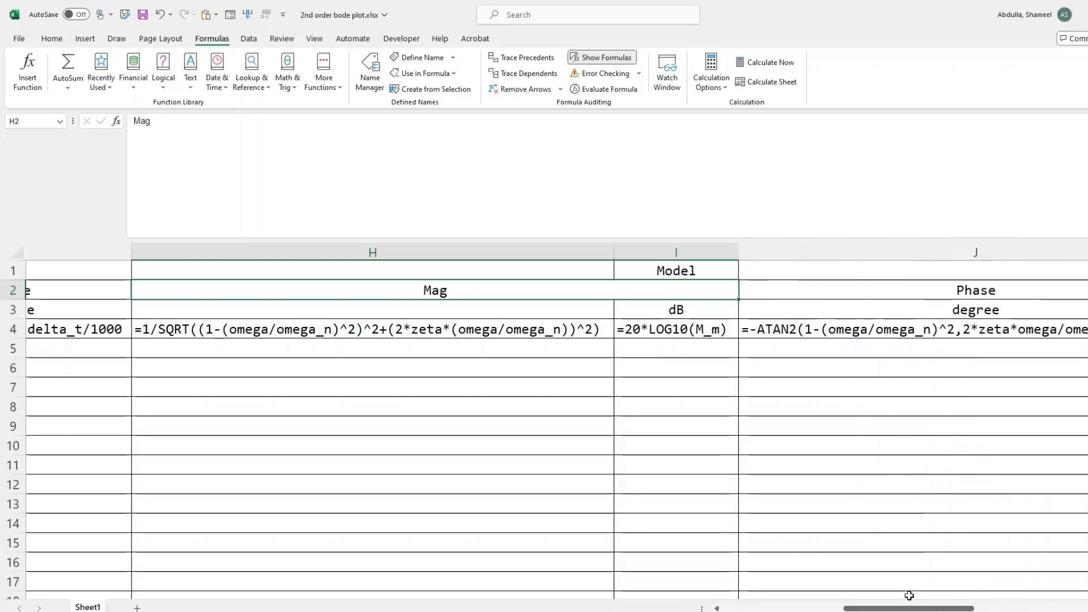
Step: Display results instead of formulas in the cells and narrow the widened columns G, H and J back to fit the numbers
{"action": "left_click_drag", "start_coordinate": [908, 608], "coordinate": [922, 609]}
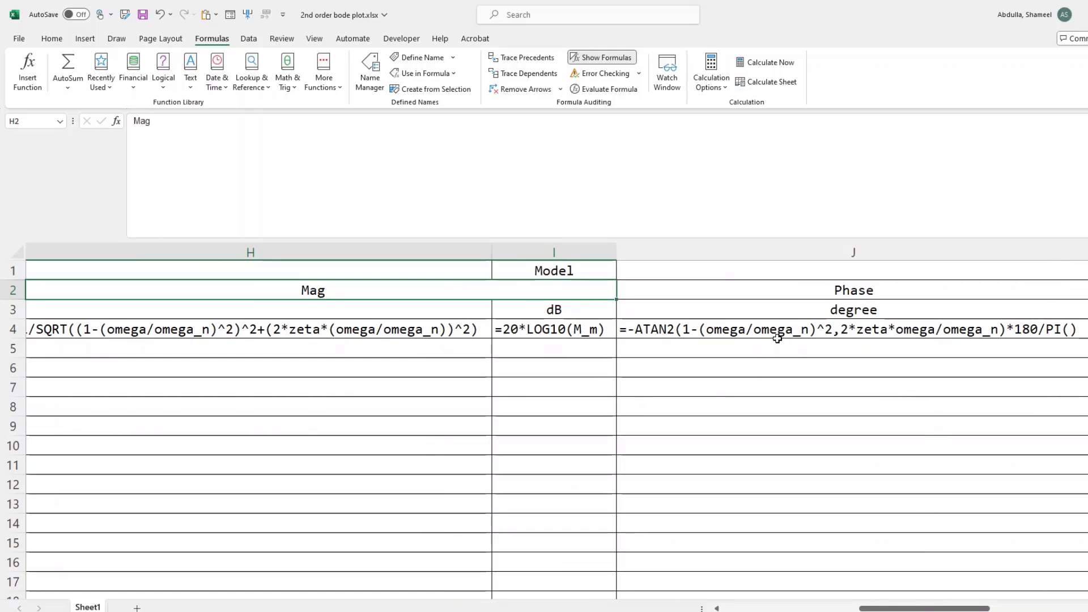
{"action": "key", "text": "ctrl+grave"}
{"action": "left_click_drag", "start_coordinate": [929, 608], "coordinate": [793, 609]}
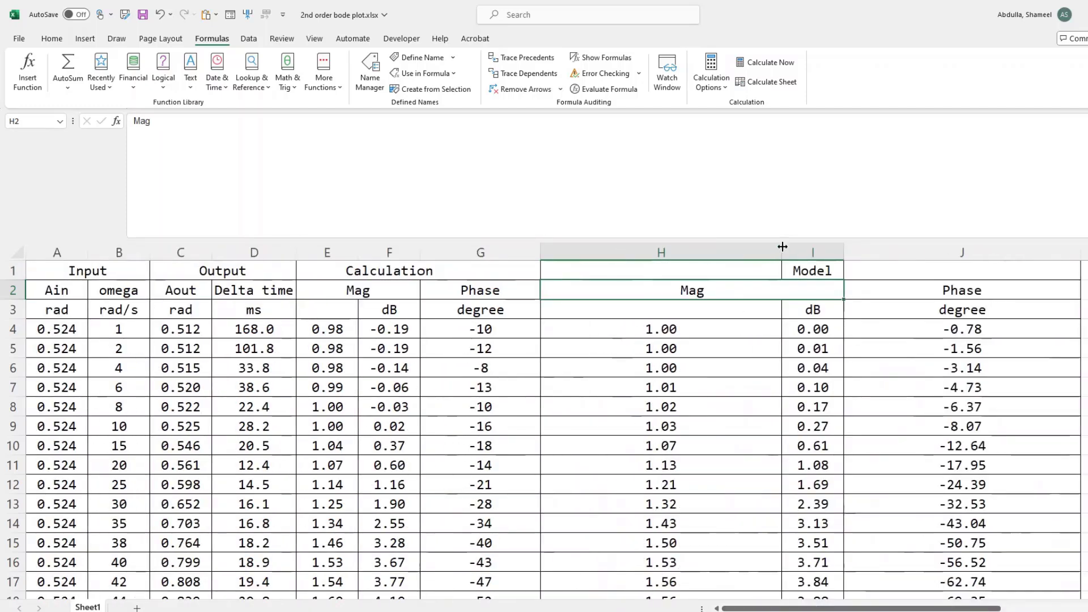
{"action": "left_click_drag", "start_coordinate": [781, 248], "coordinate": [656, 249]}
{"action": "left_click_drag", "start_coordinate": [953, 252], "coordinate": [812, 253]}
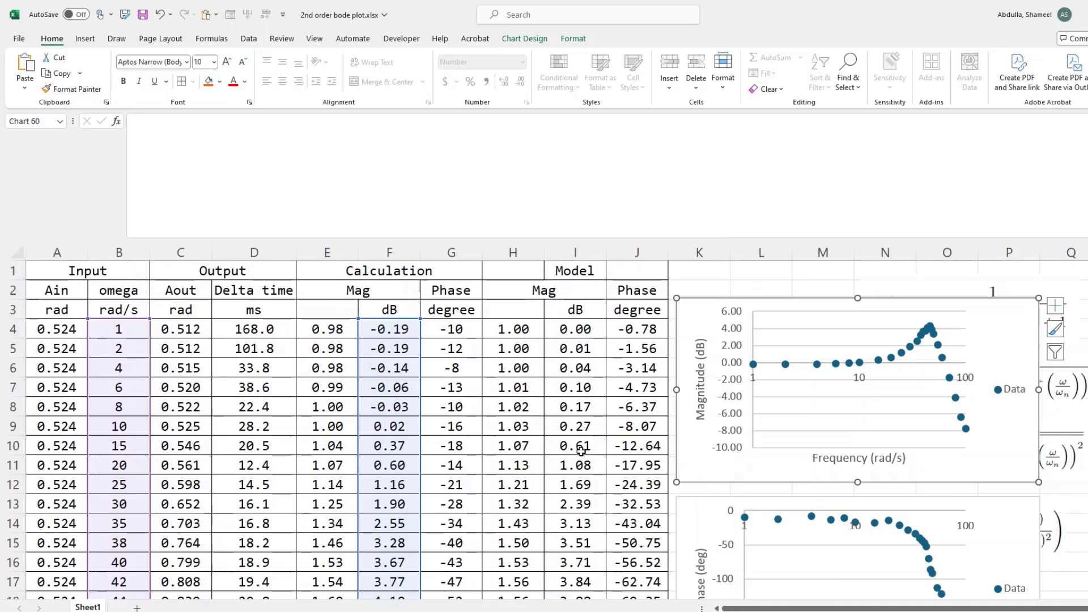
Step: Duplicate the magnitude chart and shift the copy's y-values to the model dB values in column I
{"action": "left_click", "coordinate": [705, 273]}
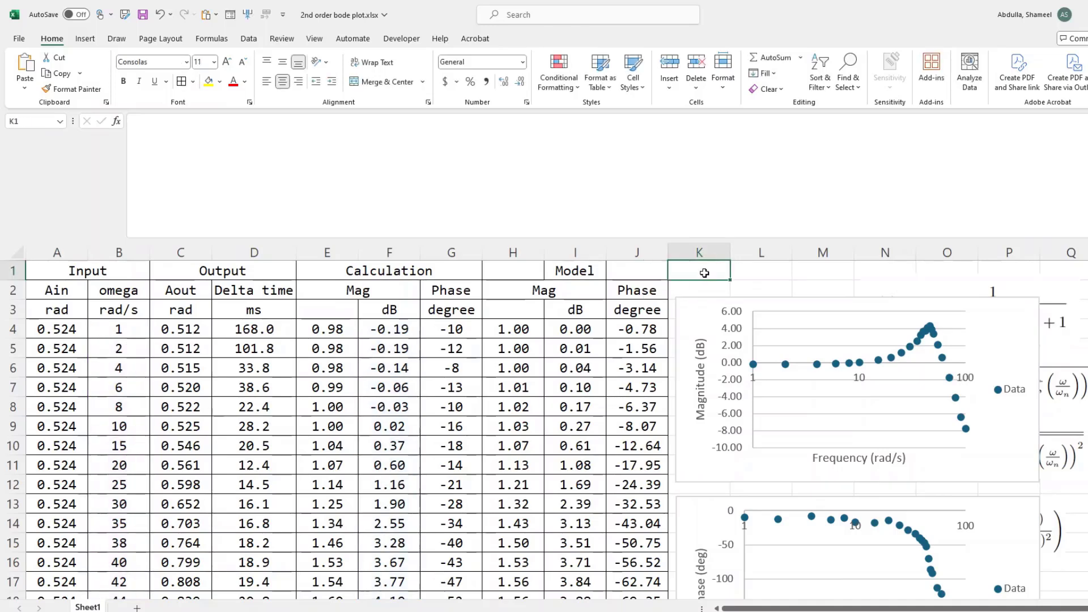
{"action": "left_click", "coordinate": [691, 323]}
{"action": "left_click_drag", "start_coordinate": [691, 323], "coordinate": [605, 347]}
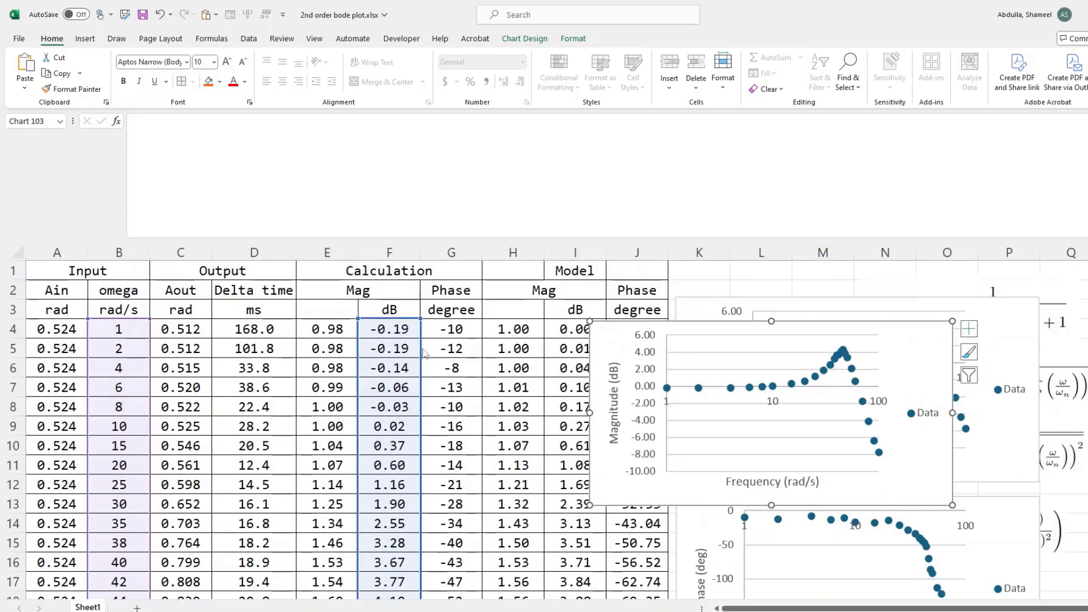
{"action": "left_click_drag", "start_coordinate": [425, 353], "coordinate": [618, 349]}
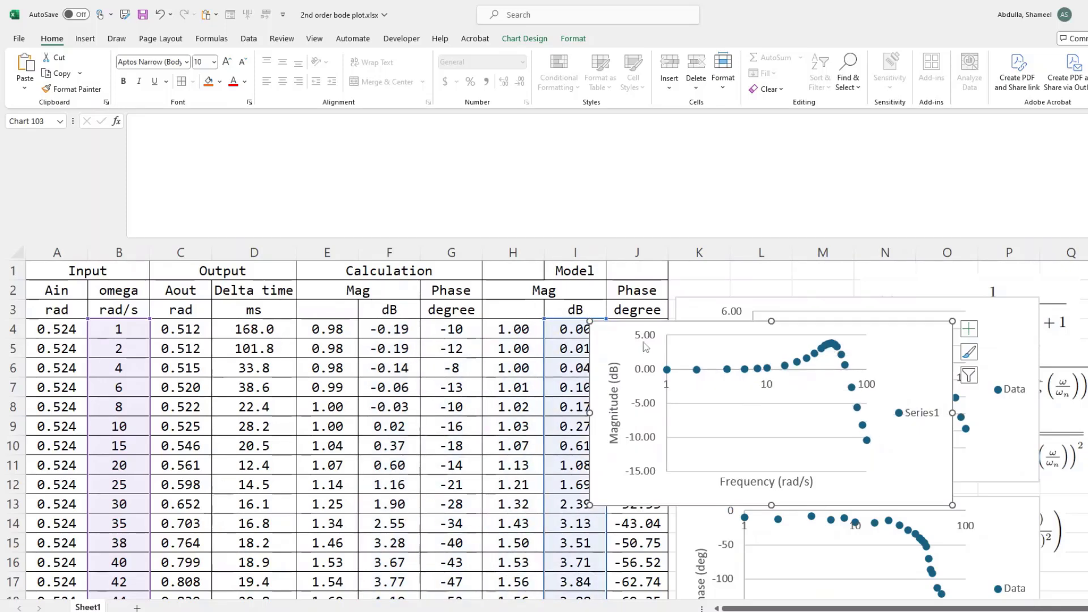
Step: Transfer the model magnitude series from the duplicate chart into the original magnitude chart, leaving no duplicate behind
{"action": "left_click", "coordinate": [727, 370]}
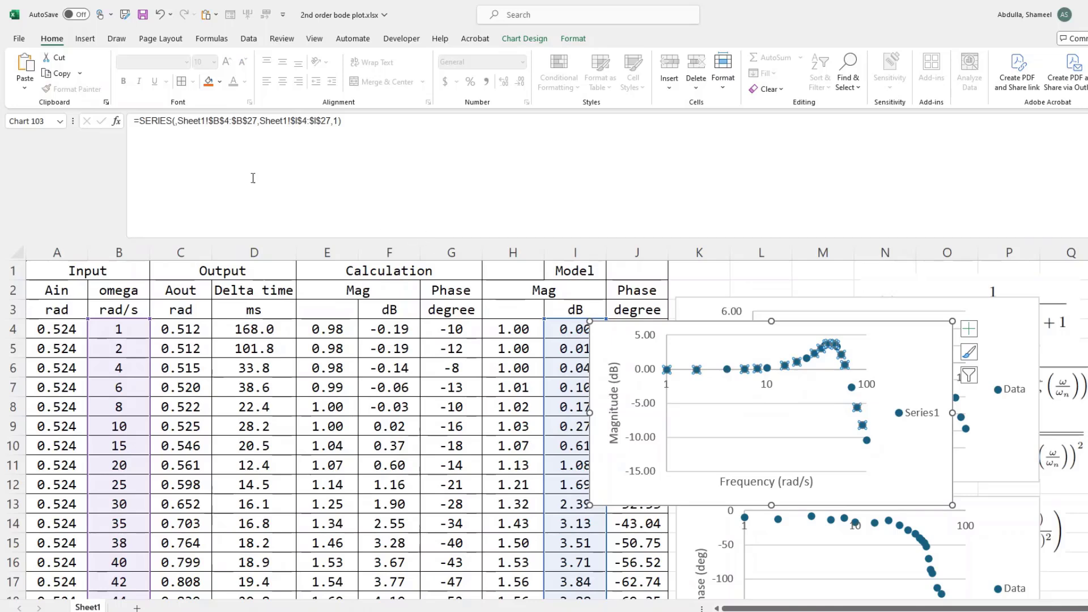
{"action": "left_click", "coordinate": [56, 59]}
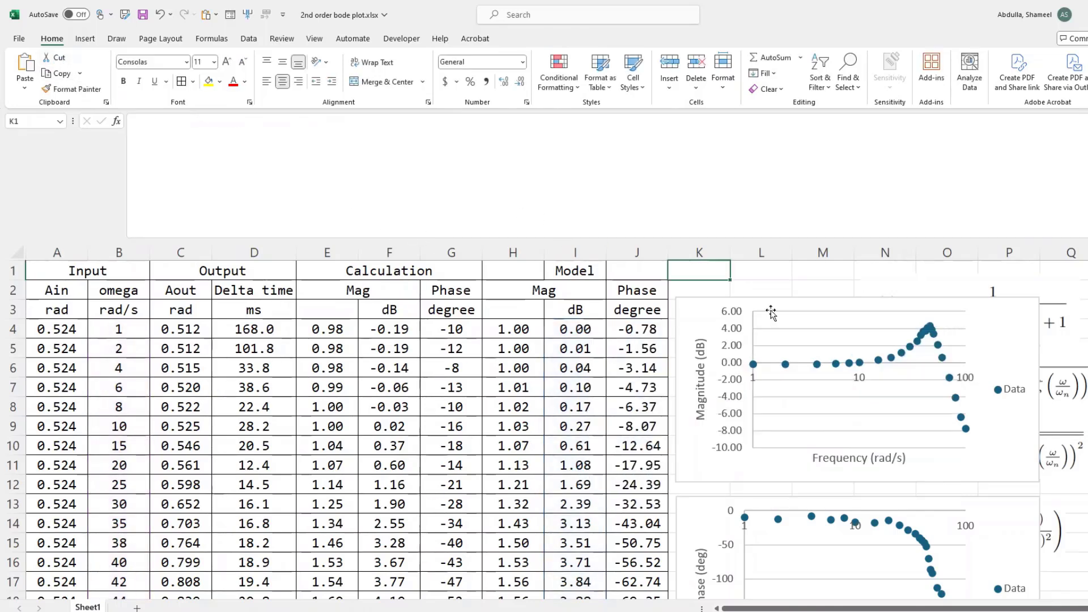
{"action": "left_click", "coordinate": [692, 316]}
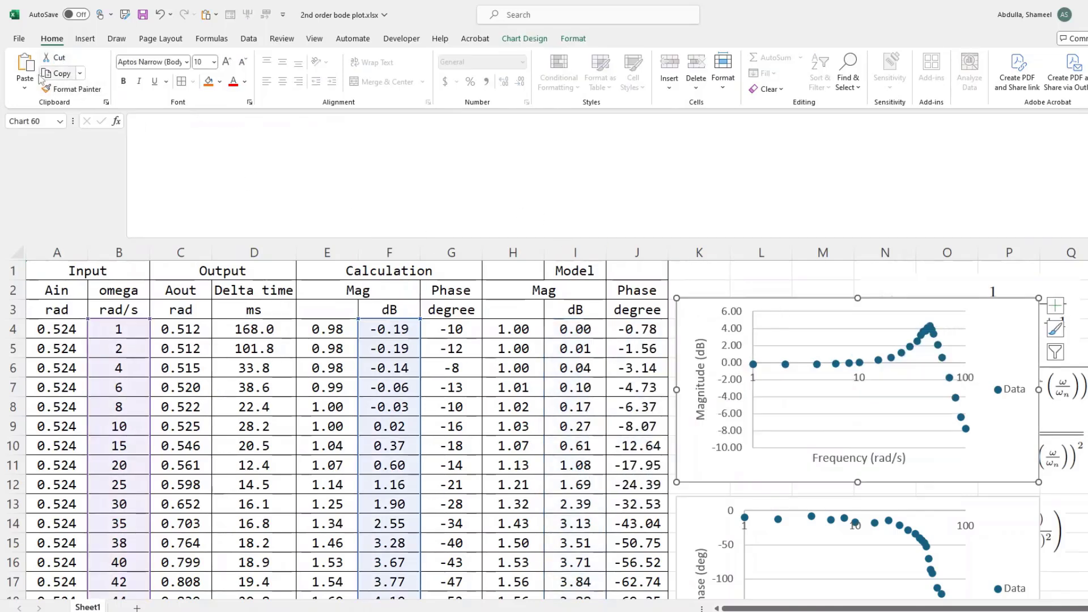
{"action": "left_click", "coordinate": [25, 65]}
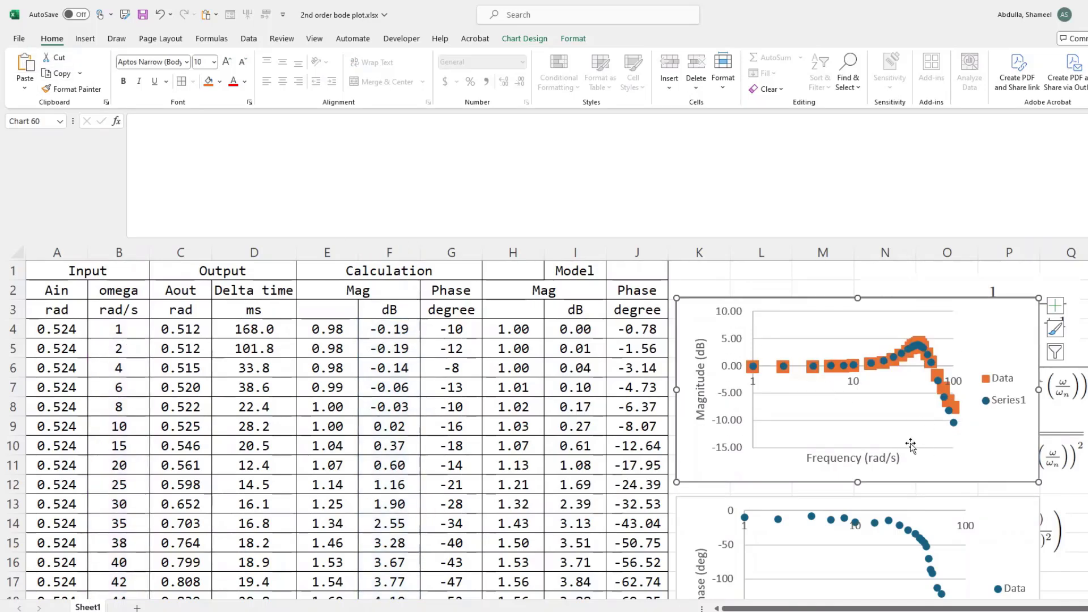
Step: Duplicate the phase chart and shift the copy's y-values to the model Phase values in column J
{"action": "left_click", "coordinate": [711, 507]}
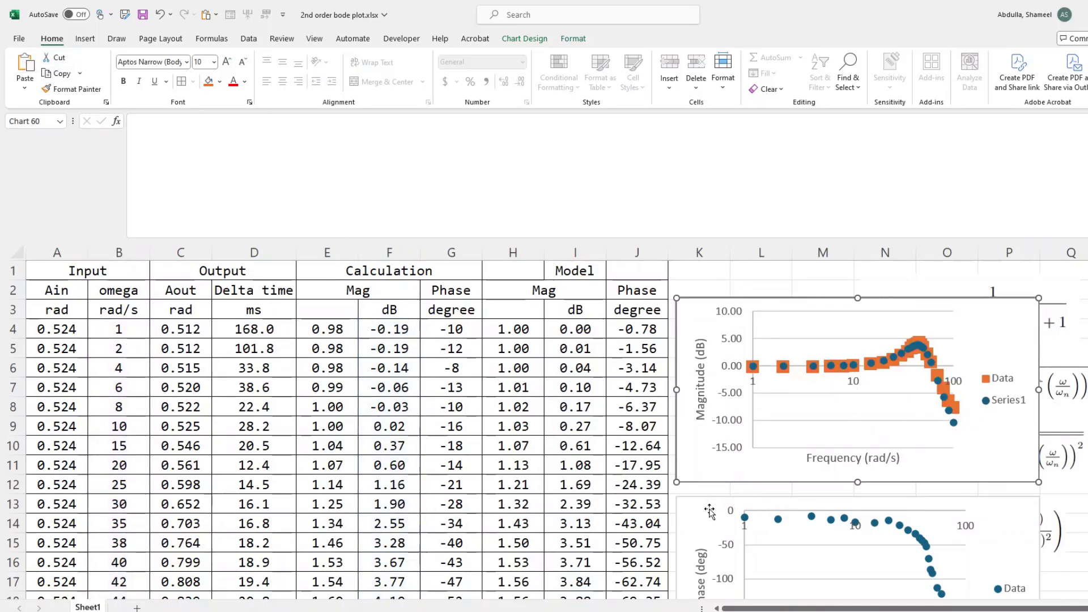
{"action": "scroll", "coordinate": [711, 507], "scroll_direction": "down", "scroll_amount": 1}
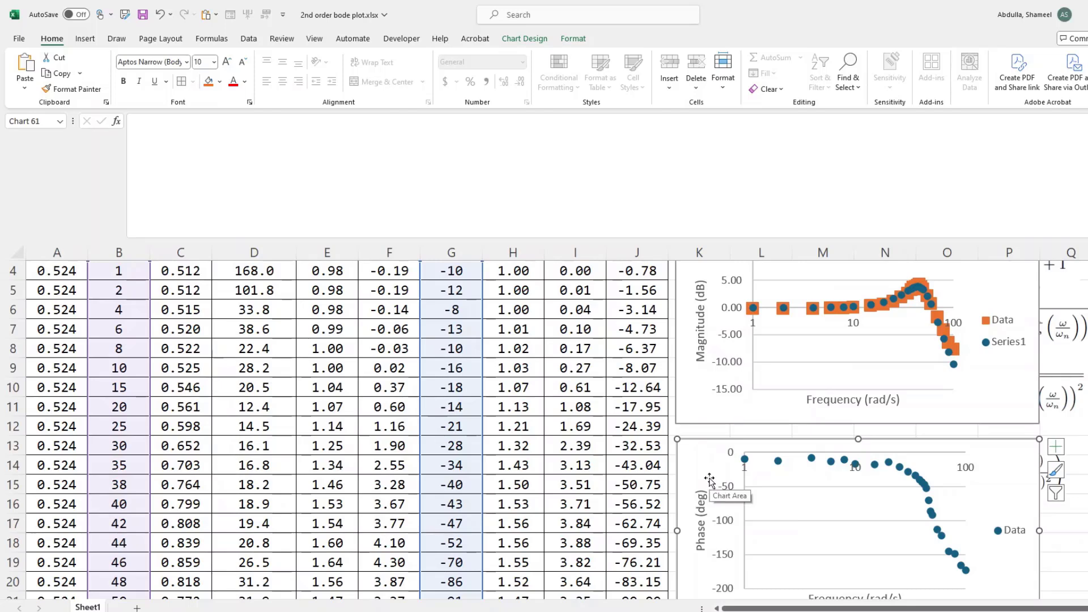
{"action": "left_click", "coordinate": [692, 433]}
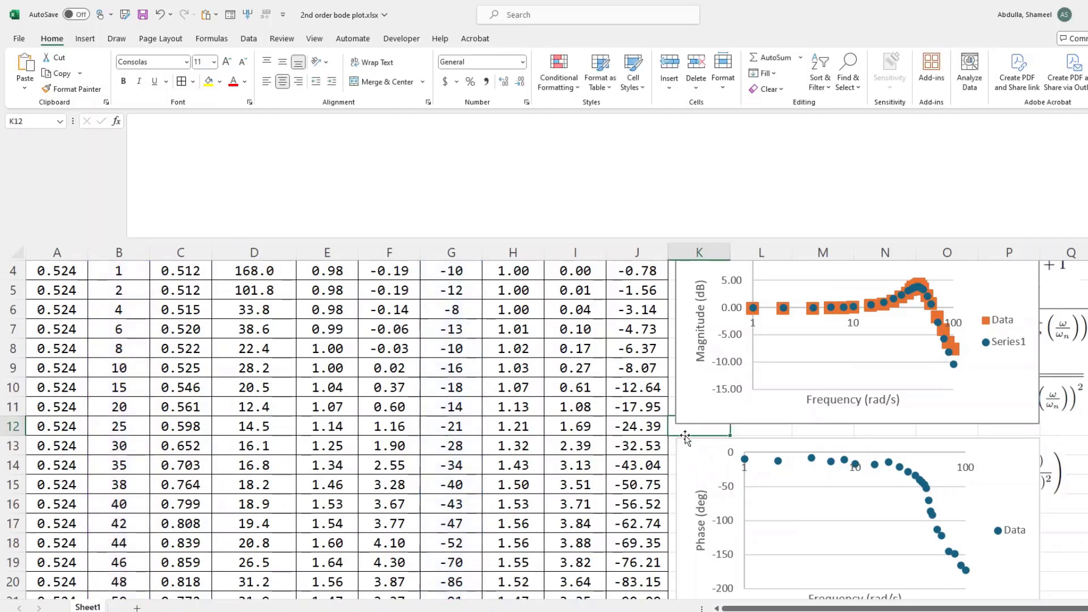
{"action": "key", "text": "ctrl+v"}
{"action": "left_click_drag", "start_coordinate": [670, 430], "coordinate": [648, 419]}
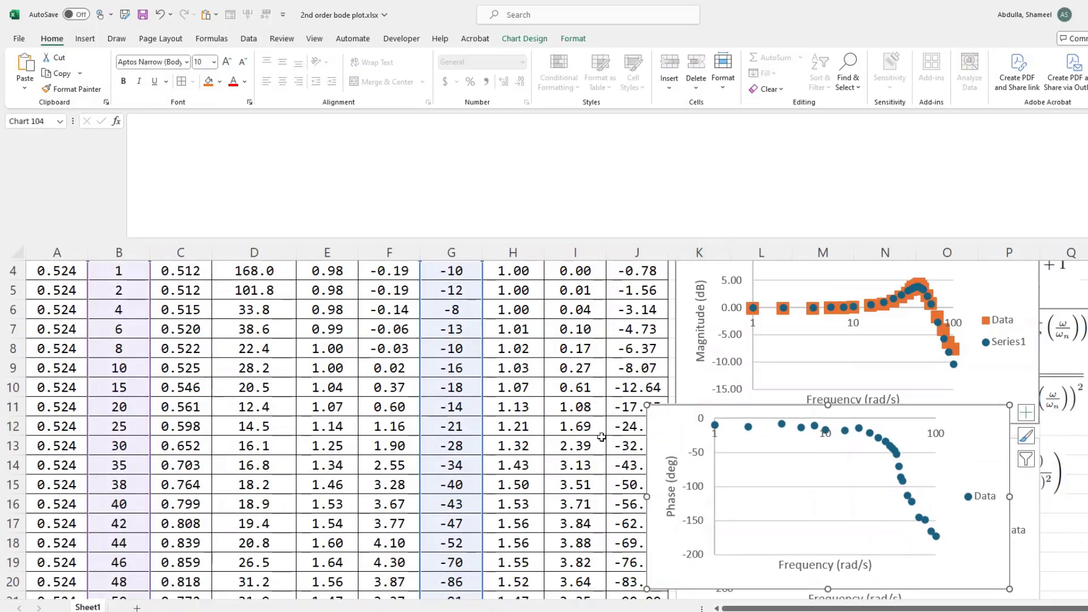
{"action": "scroll", "coordinate": [566, 417], "scroll_direction": "up", "scroll_amount": 1}
{"action": "left_click_drag", "start_coordinate": [483, 361], "coordinate": [628, 377]}
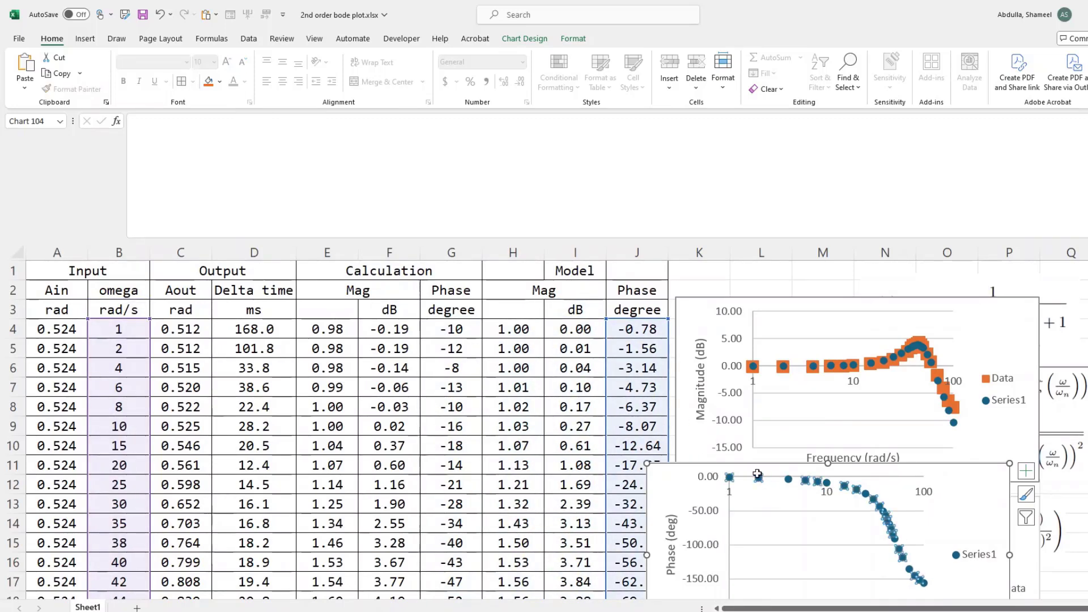
Step: Transfer the model phase series from the duplicate chart into the original phase chart, leaving no duplicate behind
{"action": "key", "text": "Delete"}
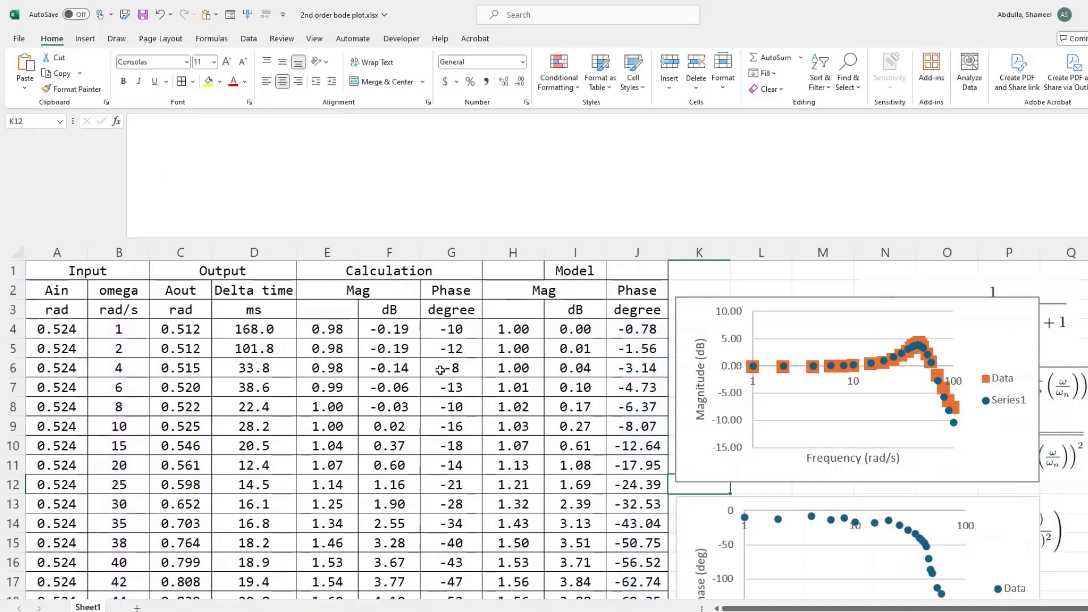
{"action": "left_click", "coordinate": [746, 524]}
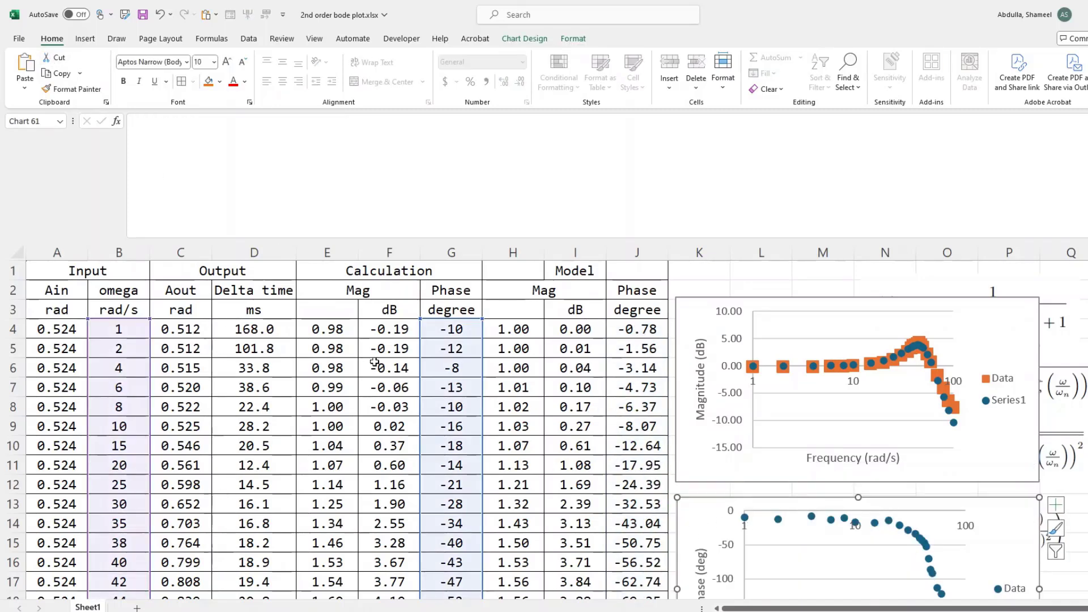
{"action": "left_click", "coordinate": [24, 67]}
{"action": "scroll", "coordinate": [810, 411], "scroll_direction": "down", "scroll_amount": 1}
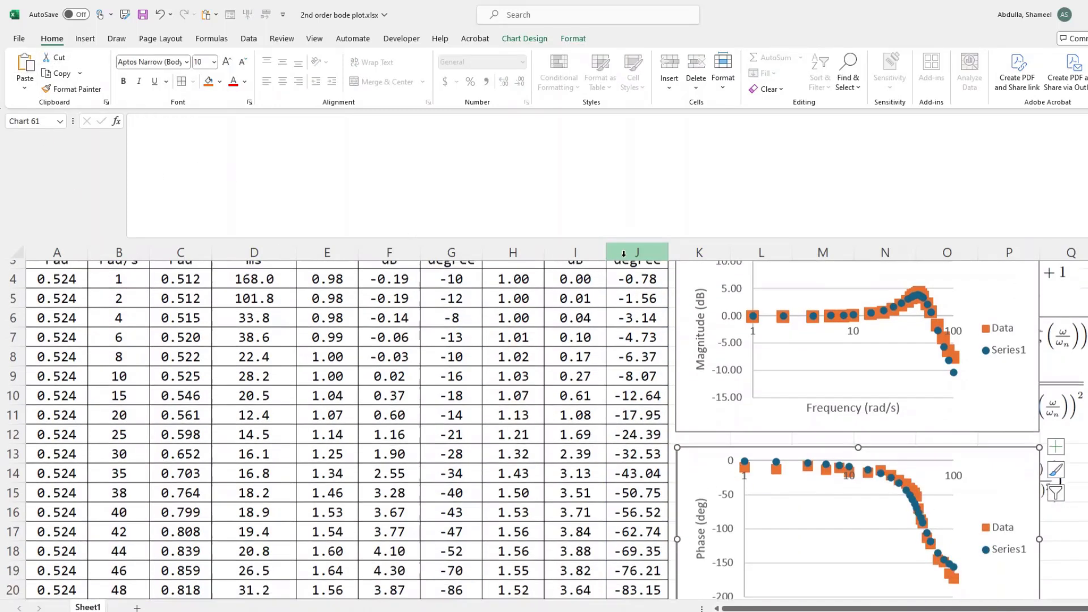
Step: Name the column J series in the phase chart "Model" through its SERIES formula
{"action": "left_click", "coordinate": [936, 558]}
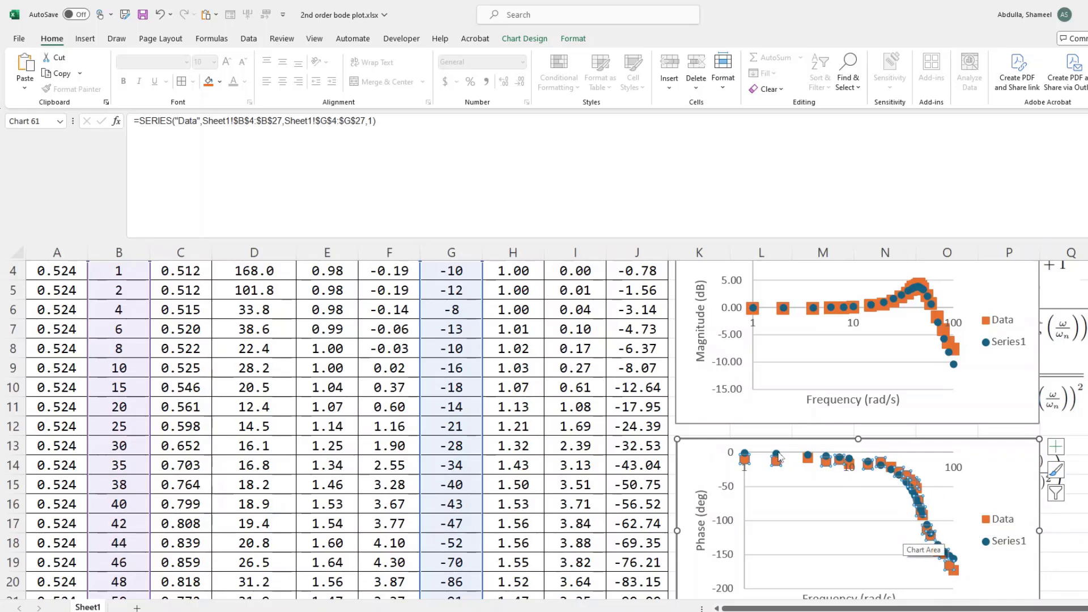
{"action": "left_click", "coordinate": [777, 455]}
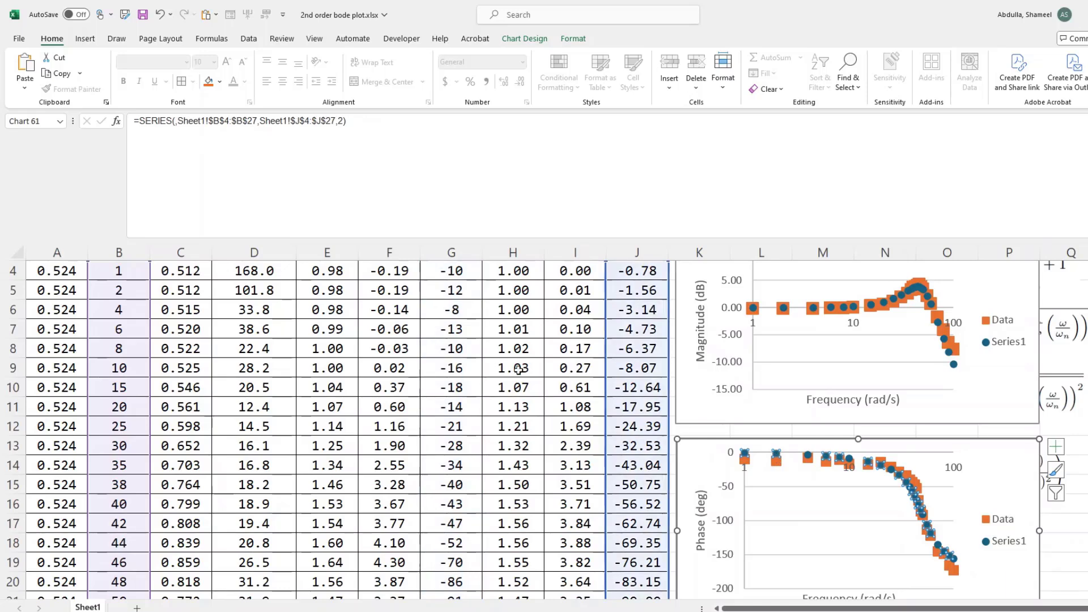
{"action": "left_click", "coordinate": [177, 124]}
{"action": "type", "text": "\"model\""}
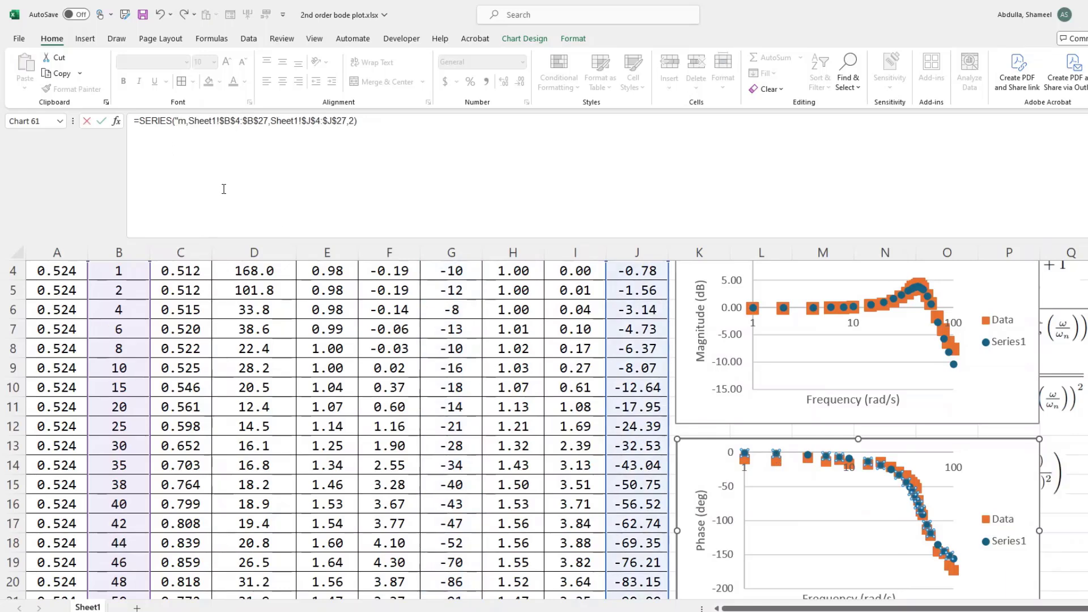
{"action": "key", "text": "BackSpace"}
{"action": "type", "text": "M"}
{"action": "key", "text": "Return"}
Step: Name the column I series in the magnitude chart "Model" through its SERIES formula
{"action": "left_click", "coordinate": [950, 352]}
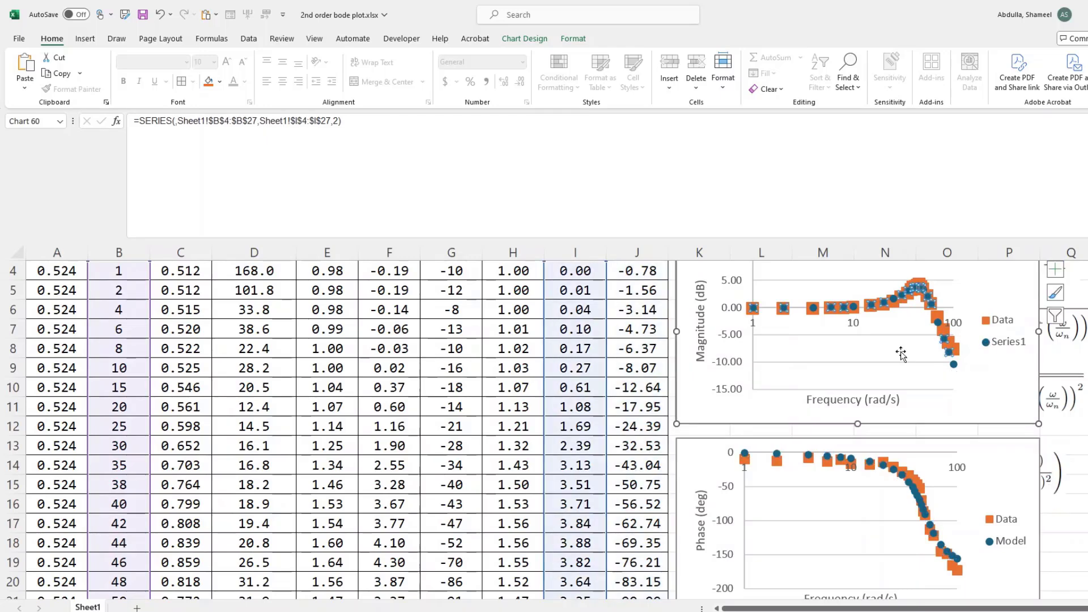
{"action": "left_click", "coordinate": [177, 122]}
{"action": "type", "text": "\"Model\""}
{"action": "key", "text": "Return"}
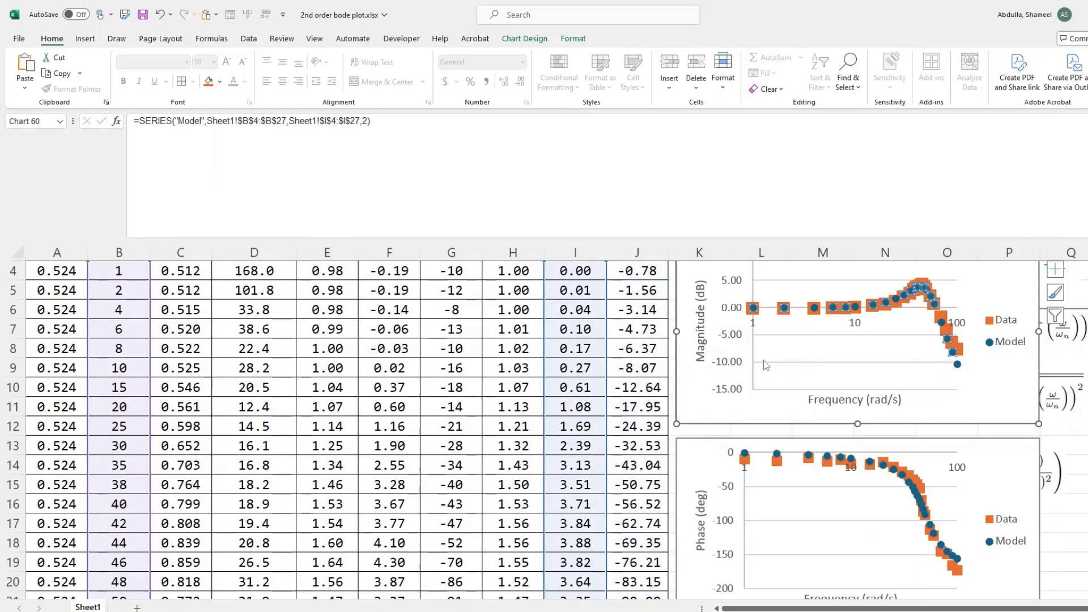
Step: Change the Model series in the magnitude chart to a scatter with smooth lines and no markers, keeping Data as Scatter
{"action": "scroll", "coordinate": [766, 365], "scroll_direction": "up", "scroll_amount": 1}
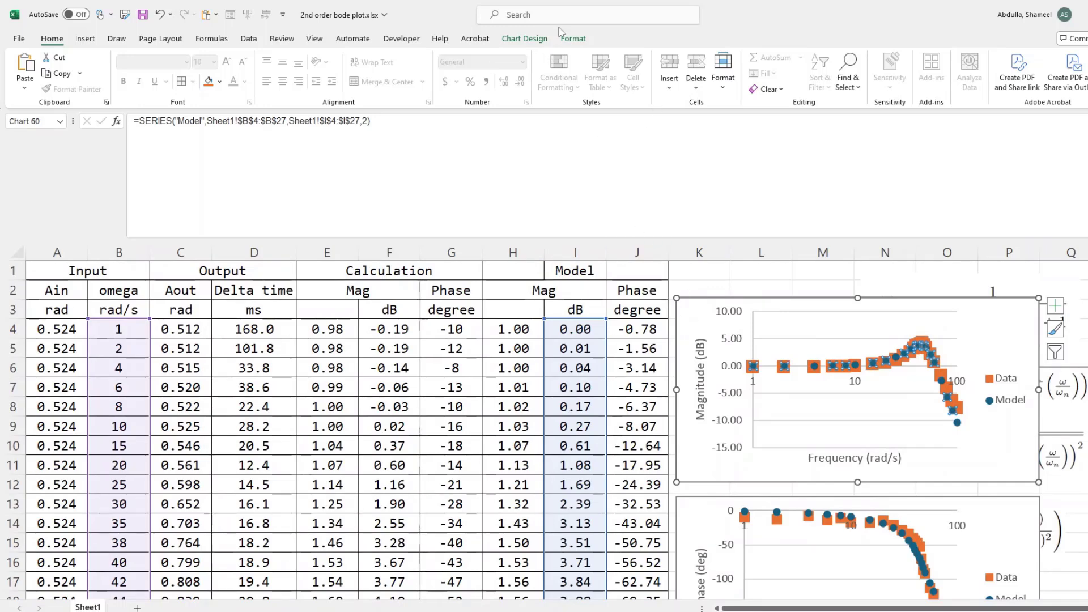
{"action": "left_click", "coordinate": [529, 39]}
{"action": "left_click", "coordinate": [671, 74]}
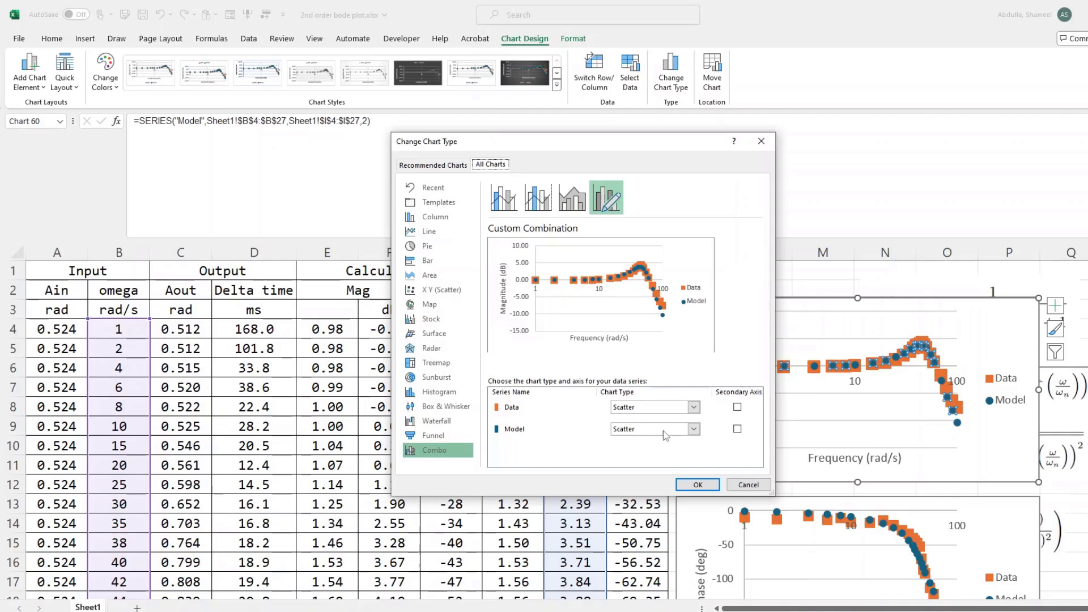
{"action": "left_click", "coordinate": [694, 429]}
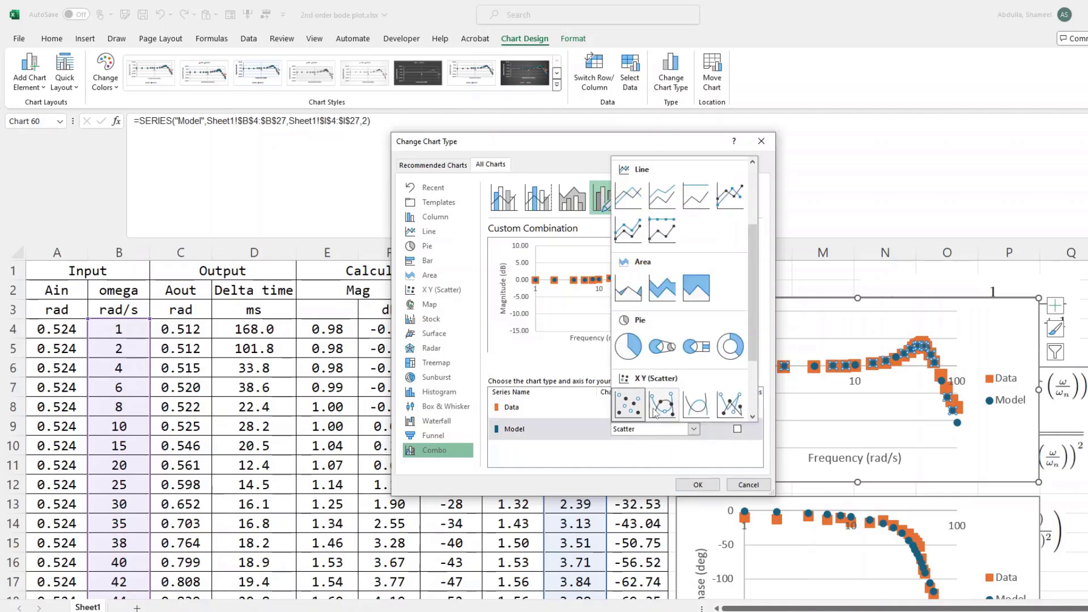
{"action": "left_click", "coordinate": [697, 405]}
{"action": "left_click", "coordinate": [706, 485]}
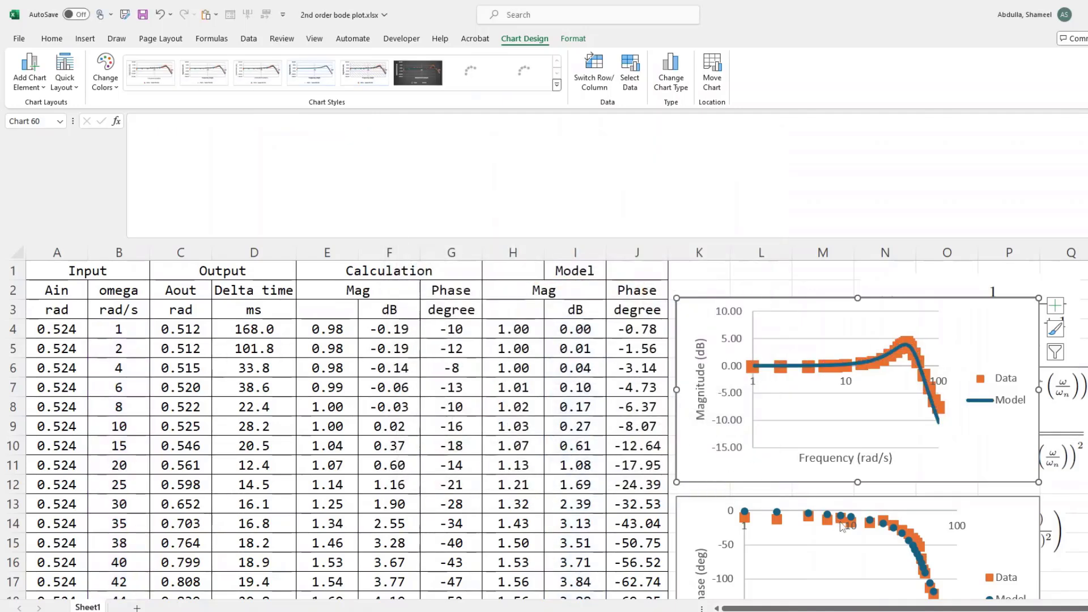
Step: Change the Model series in the phase chart to a scatter with smooth lines and no markers
{"action": "left_click", "coordinate": [828, 515]}
{"action": "left_click", "coordinate": [671, 74]}
{"action": "left_click", "coordinate": [694, 429]}
{"action": "left_click", "coordinate": [697, 404]}
{"action": "left_click", "coordinate": [702, 485]}
Step: Move the magnitude chart over columns E to J and bring the phase chart up beside it
{"action": "scroll", "coordinate": [771, 416], "scroll_direction": "down", "scroll_amount": 1}
{"action": "left_click_drag", "start_coordinate": [685, 408], "coordinate": [318, 436]}
{"action": "left_click_drag", "start_coordinate": [699, 473], "coordinate": [704, 330]}
{"action": "scroll", "coordinate": [680, 352], "scroll_direction": "up", "scroll_amount": 1}
{"action": "left_click", "coordinate": [568, 425]}
{"action": "double_click", "coordinate": [504, 390]}
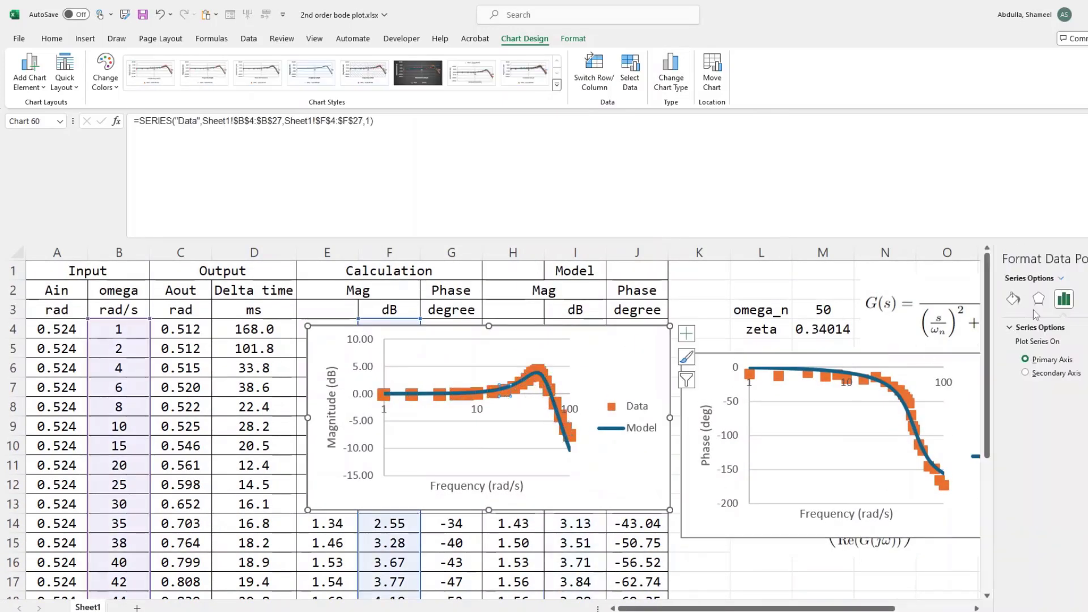
{"action": "left_click", "coordinate": [1013, 299]}
{"action": "left_click", "coordinate": [1060, 327]}
{"action": "left_click", "coordinate": [1041, 345]}
{"action": "left_click", "coordinate": [1080, 425]}
{"action": "key", "text": "ctrl+z"}
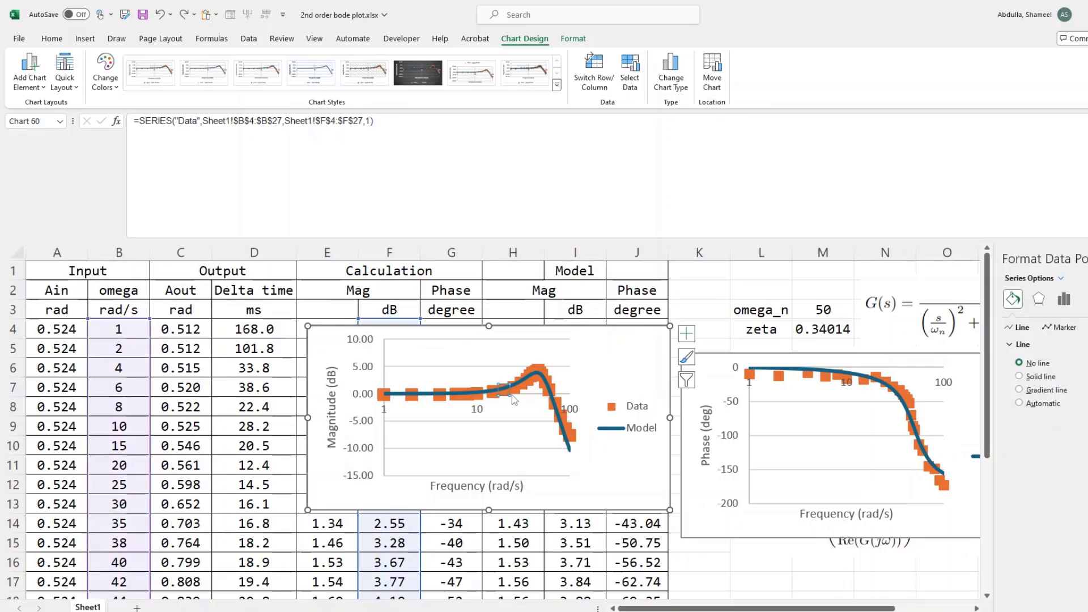
{"action": "key", "text": "ctrl+z"}
{"action": "key", "text": "ctrl+y"}
Step: Give the whole Data series in the magnitude chart built-in square markers of size 3
{"action": "left_click", "coordinate": [571, 434]}
{"action": "left_click", "coordinate": [563, 429]}
{"action": "left_click", "coordinate": [570, 434]}
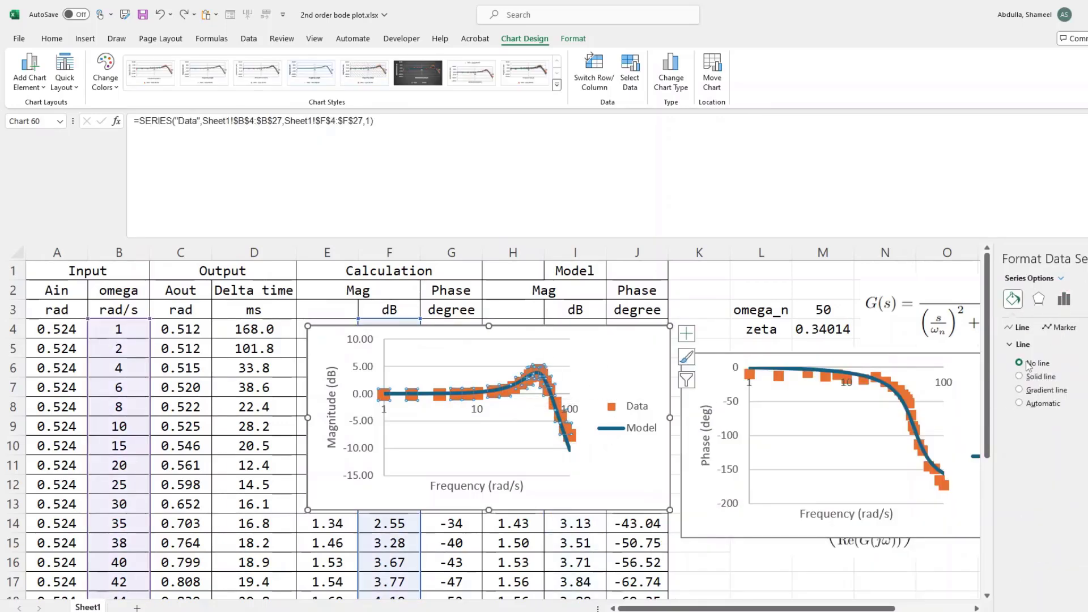
{"action": "left_click", "coordinate": [1037, 389]}
{"action": "left_click", "coordinate": [1081, 425]}
{"action": "left_click", "coordinate": [1080, 425]}
{"action": "left_click", "coordinate": [1081, 425]}
{"action": "left_click", "coordinate": [1081, 425]}
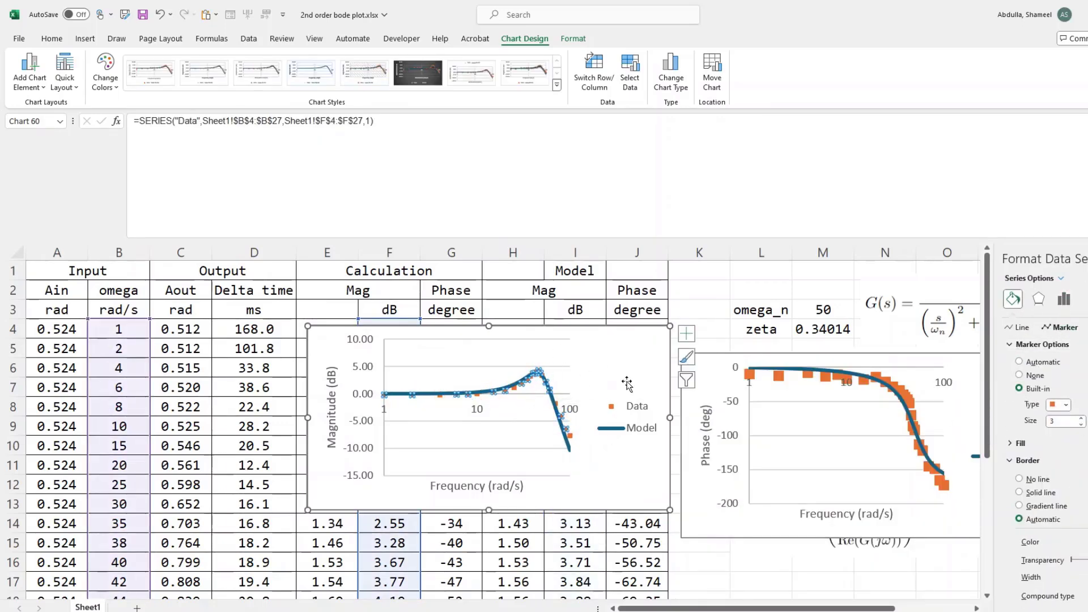
Step: Reduce the line width of the Model series in the magnitude chart
{"action": "left_click", "coordinate": [541, 374]}
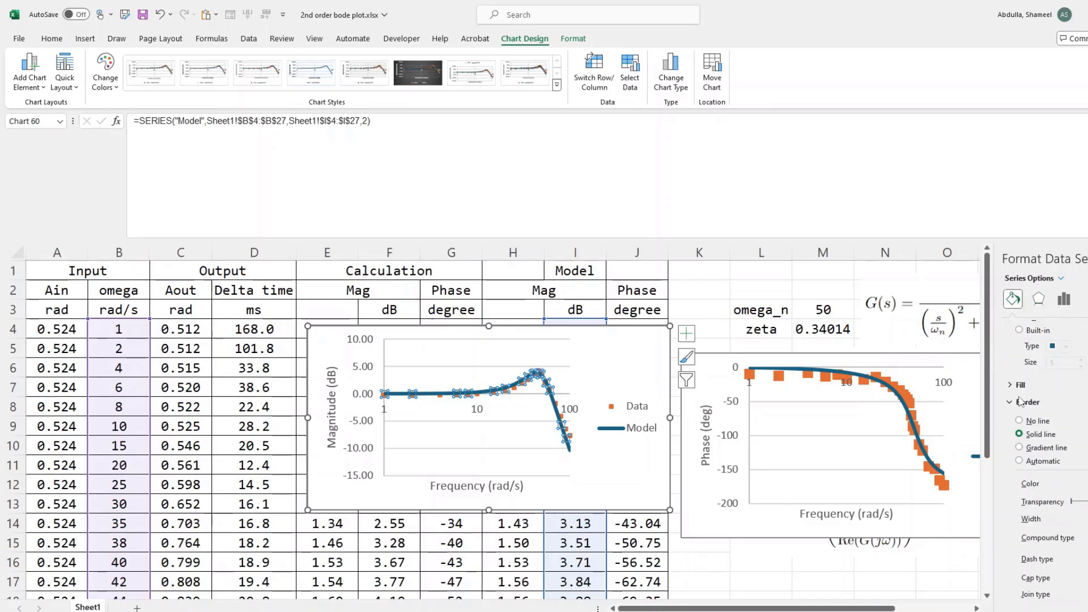
{"action": "left_click", "coordinate": [1015, 331]}
{"action": "left_click", "coordinate": [615, 433]}
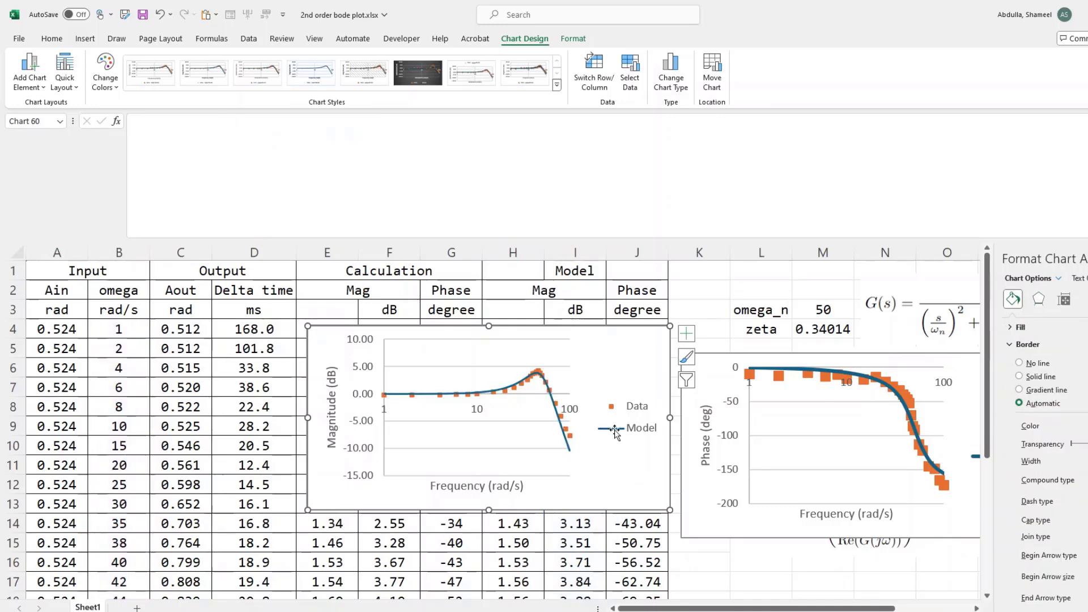
{"action": "left_click", "coordinate": [59, 38]}
{"action": "left_click", "coordinate": [61, 74]}
{"action": "left_click", "coordinate": [769, 383]}
{"action": "left_click", "coordinate": [24, 88]}
Step: Thin the Model line and shrink the Data markers in the phase chart to match the magnitude chart
{"action": "left_click", "coordinate": [907, 397]}
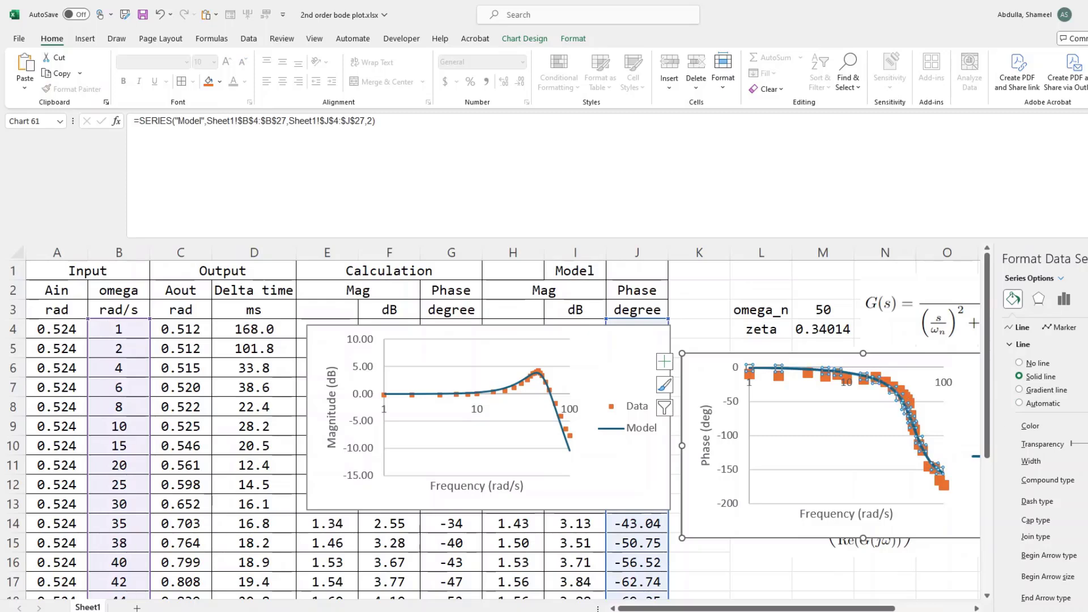
{"action": "left_click", "coordinate": [911, 402]}
{"action": "left_click", "coordinate": [1060, 328]}
{"action": "left_click", "coordinate": [1043, 344]}
{"action": "left_click", "coordinate": [1081, 423]}
{"action": "left_click", "coordinate": [715, 501]}
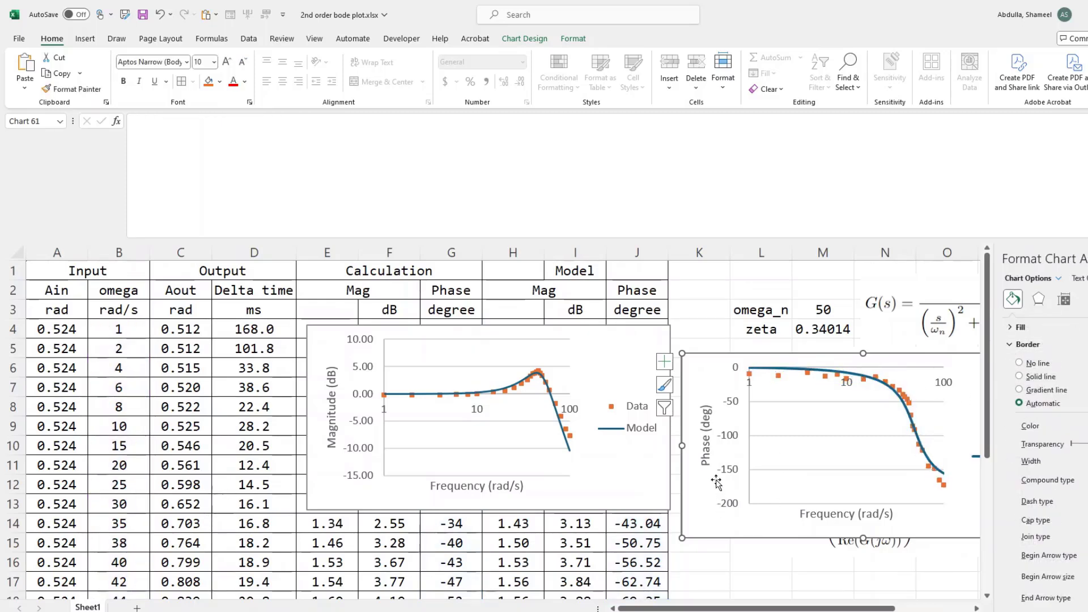
Step: Align the phase chart level with the magnitude chart, side by side, and deselect it
{"action": "left_click_drag", "start_coordinate": [738, 418], "coordinate": [733, 391]}
{"action": "left_click_drag", "start_coordinate": [701, 608], "coordinate": [738, 608]}
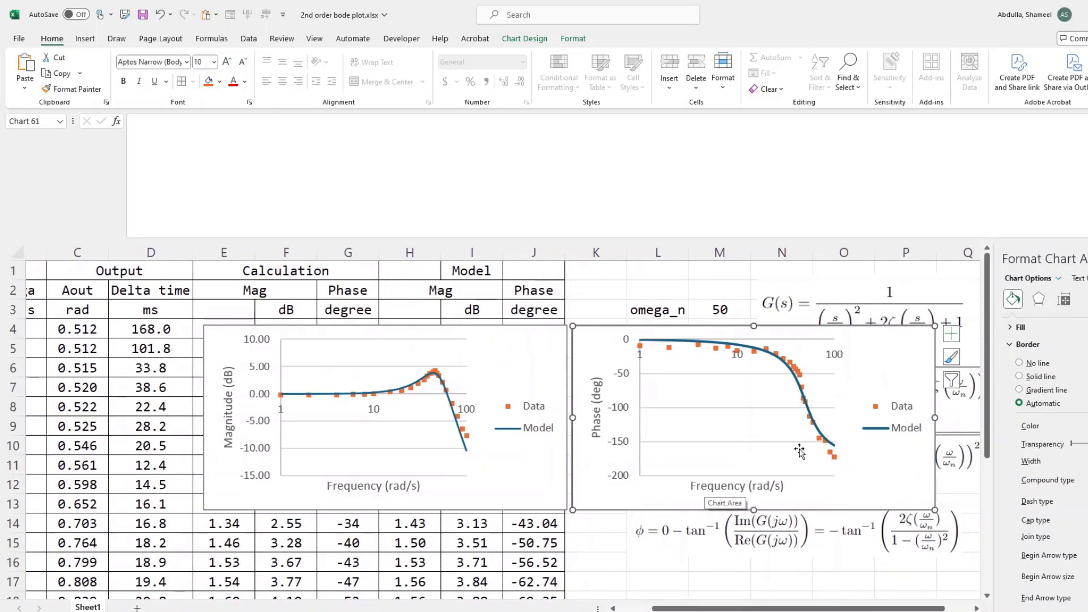
{"action": "left_click", "coordinate": [861, 563]}
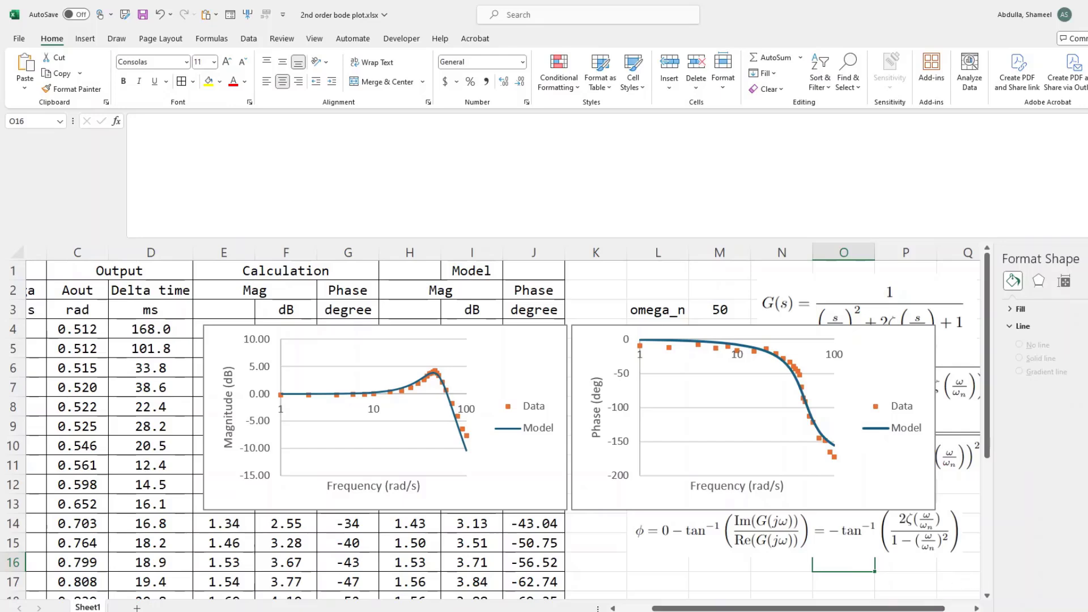